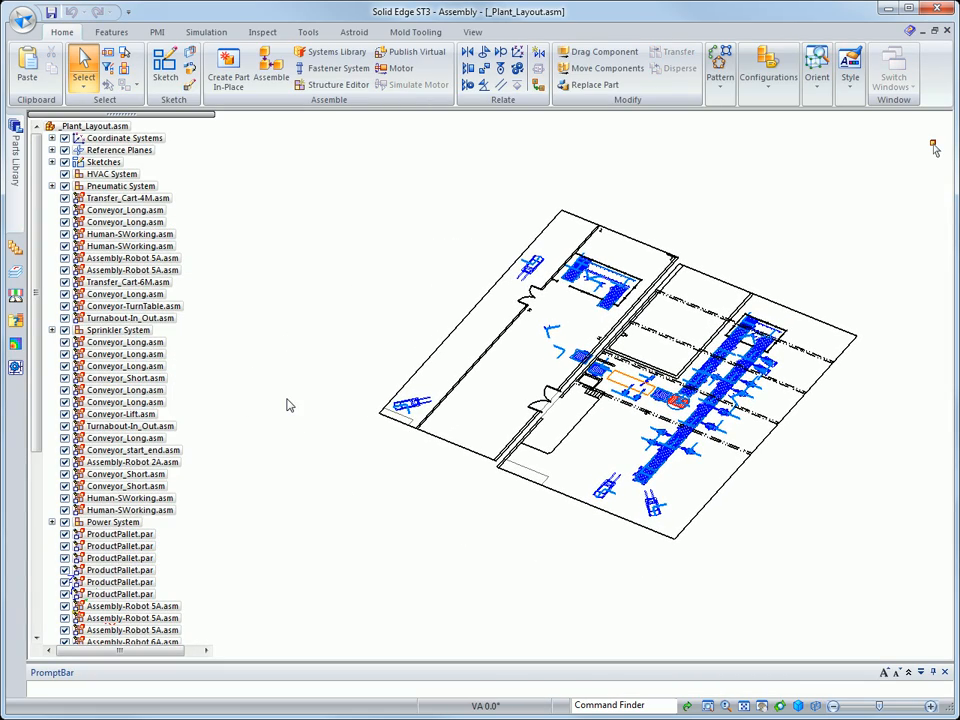
# Step: Add a virtual assembly named Boiler to the top level of the _Plant_Layout.asm structure
pyautogui.click(334, 84)
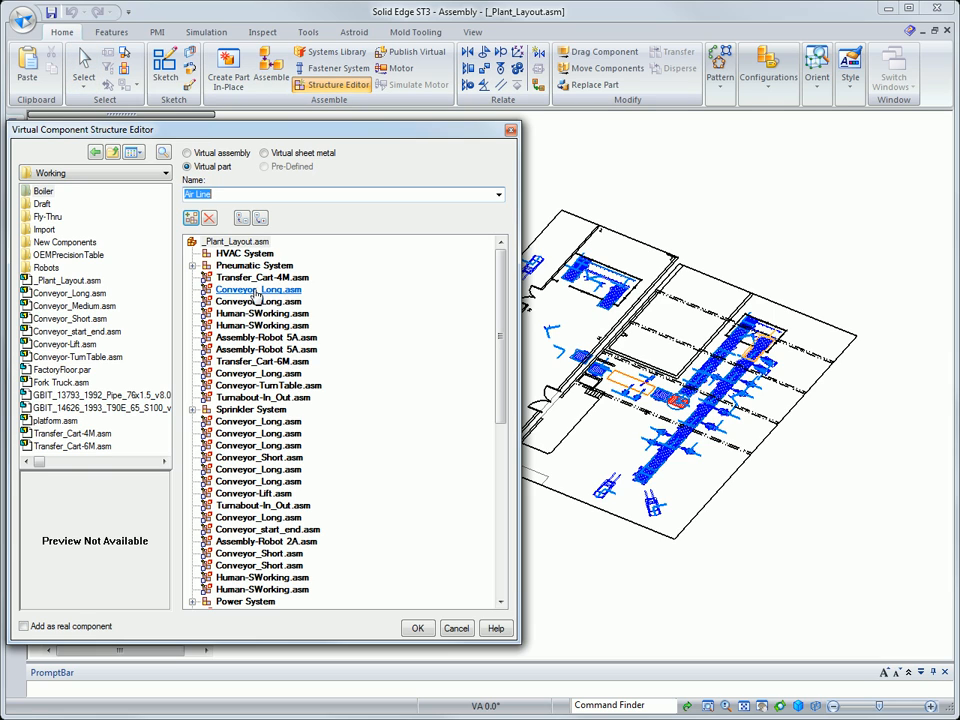
pyautogui.click(186, 153)
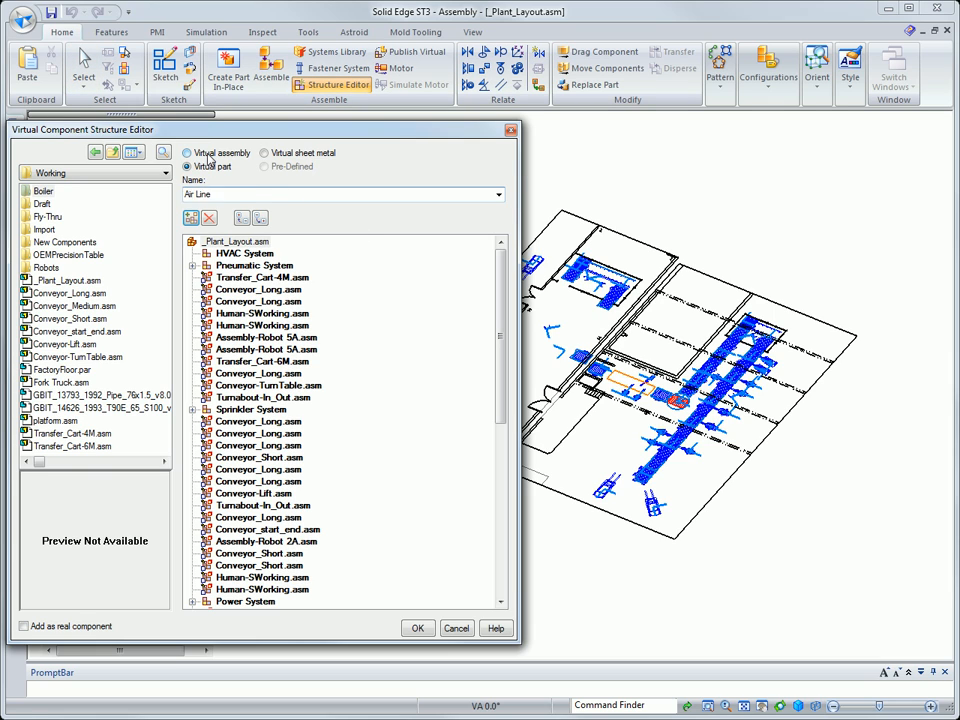
pyautogui.click(497, 197)
pyautogui.click(199, 219)
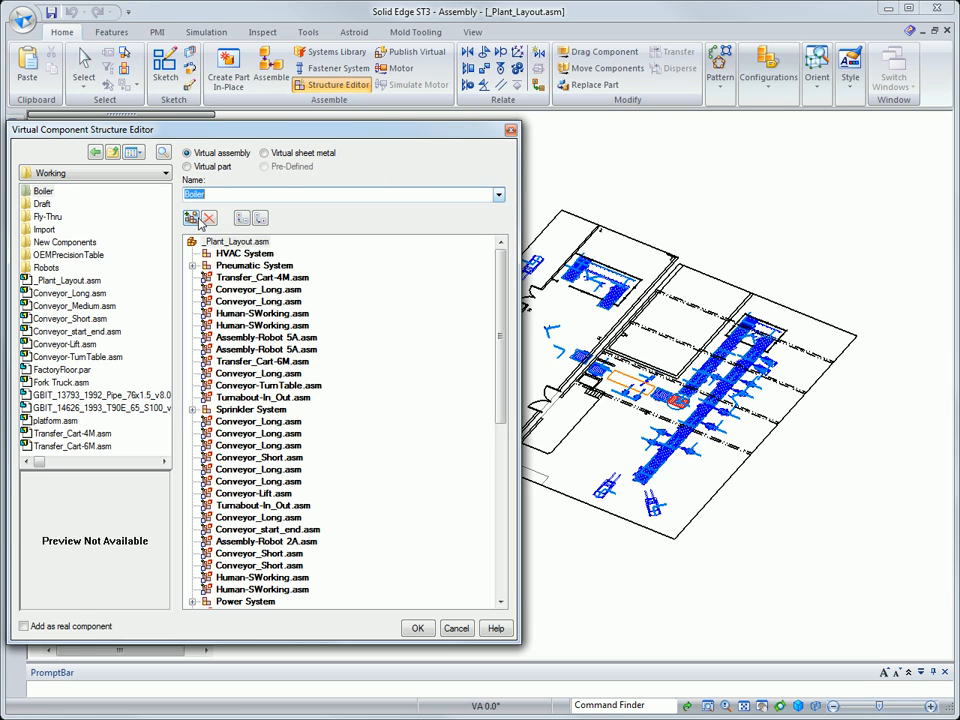
pyautogui.click(191, 219)
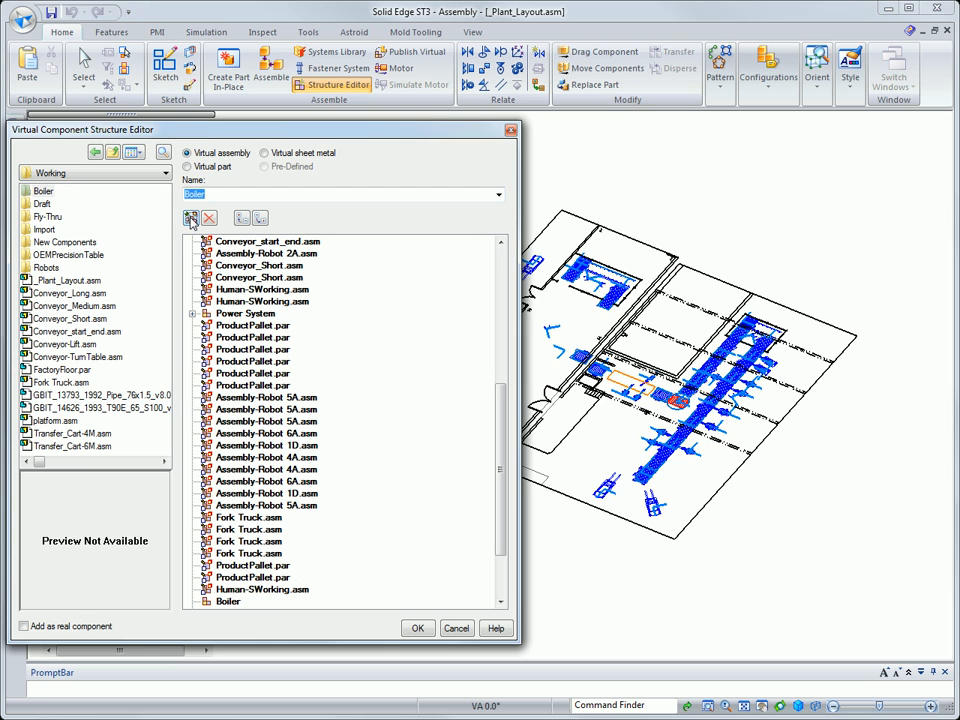
# Step: Add a virtual assembly named Boiler Frame and nest it under Boiler in the structure
pyautogui.moveTo(499, 478); pyautogui.dragTo(504, 536)
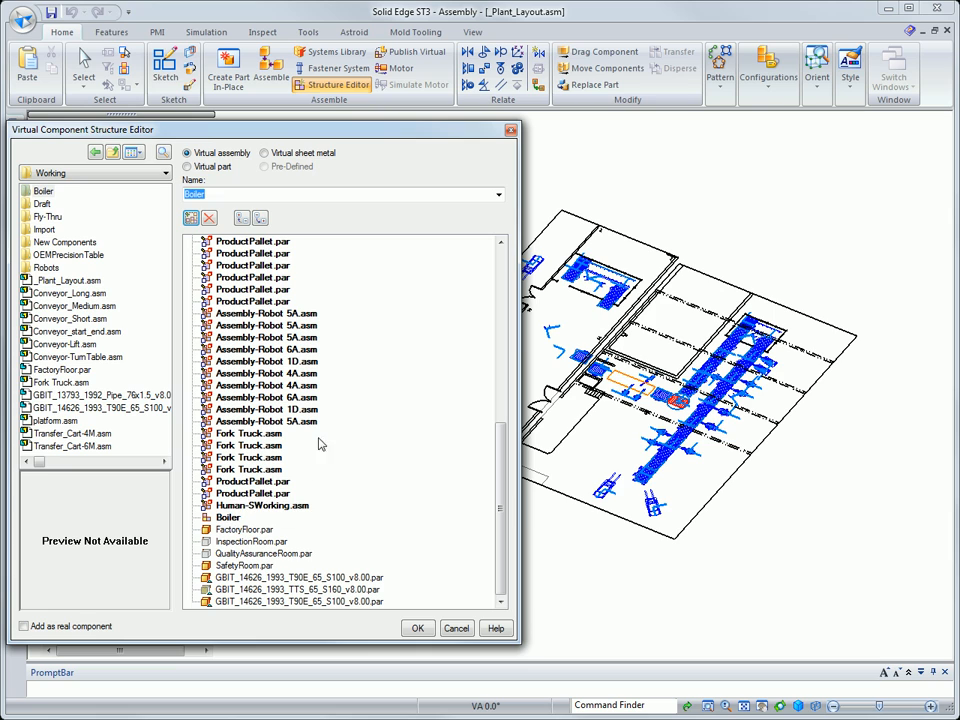
pyautogui.click(497, 196)
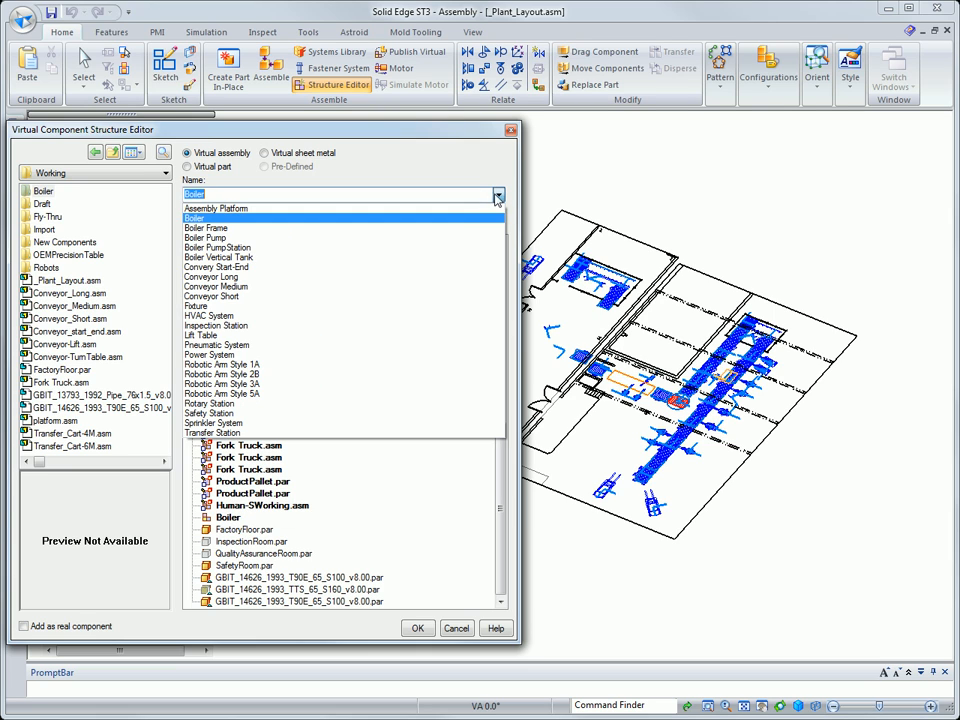
pyautogui.click(212, 227)
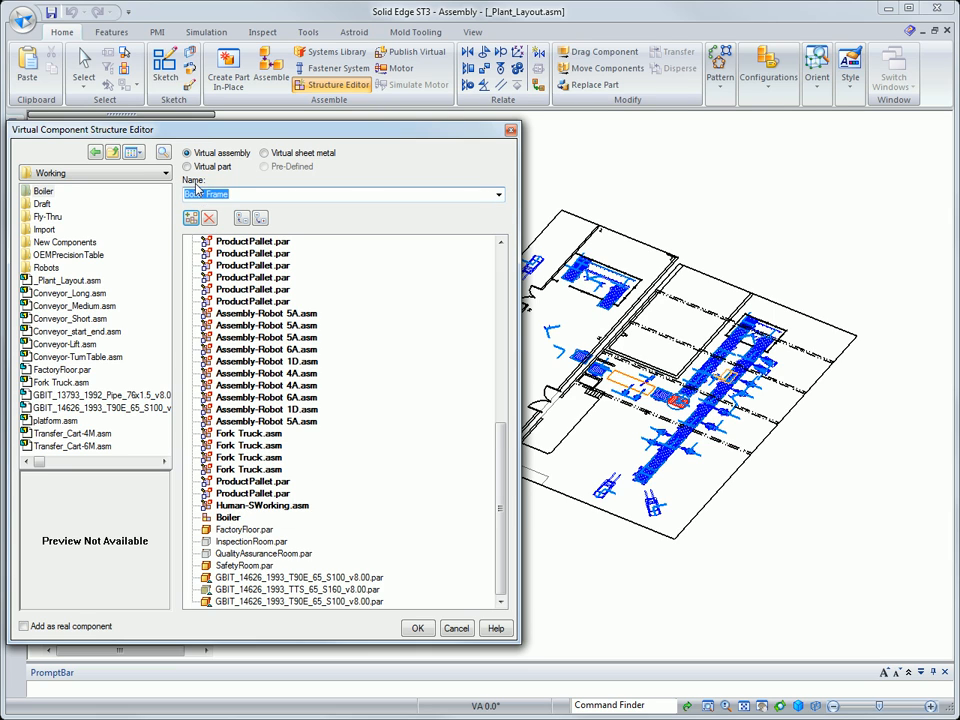
pyautogui.click(190, 220)
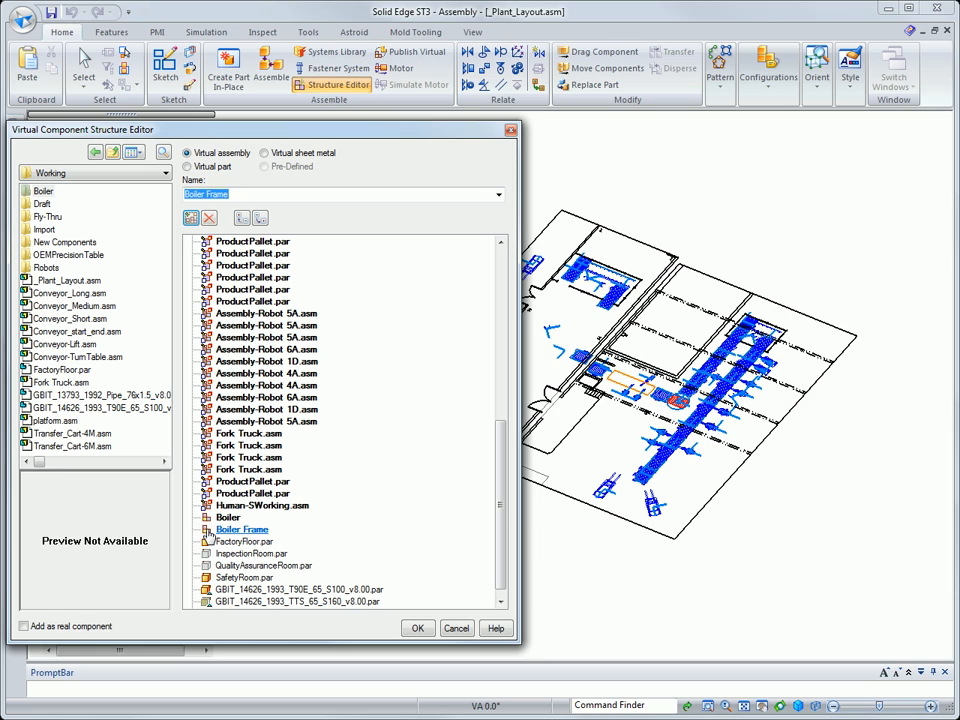
pyautogui.moveTo(208, 537); pyautogui.dragTo(242, 512)
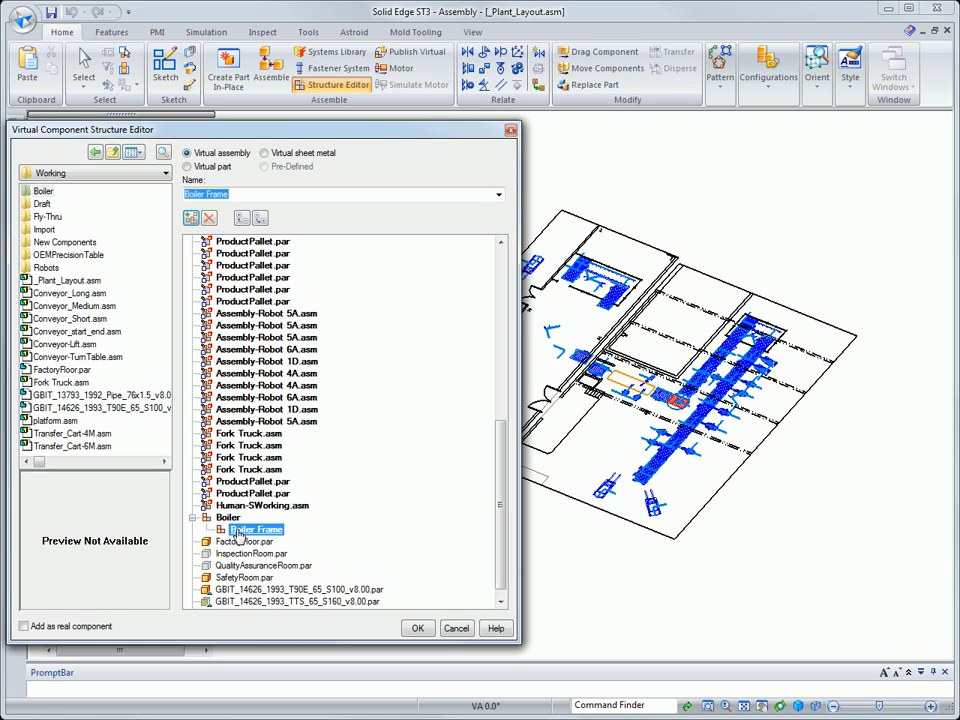
# Step: Add three virtual Boiler Pump assemblies under the Boiler assembly
pyautogui.click(228, 518)
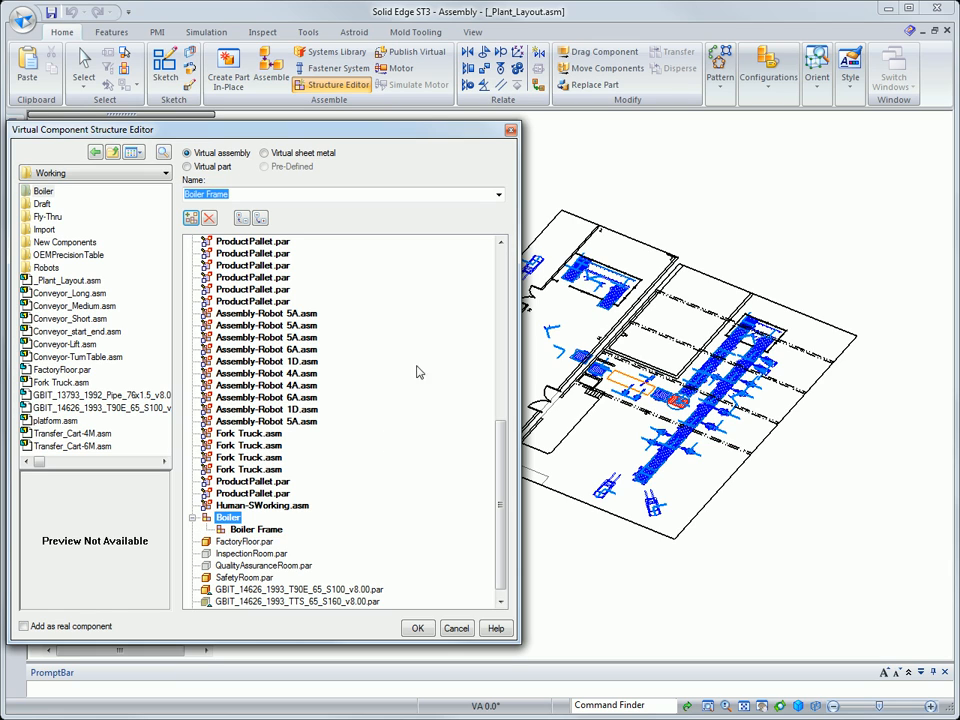
pyautogui.click(498, 195)
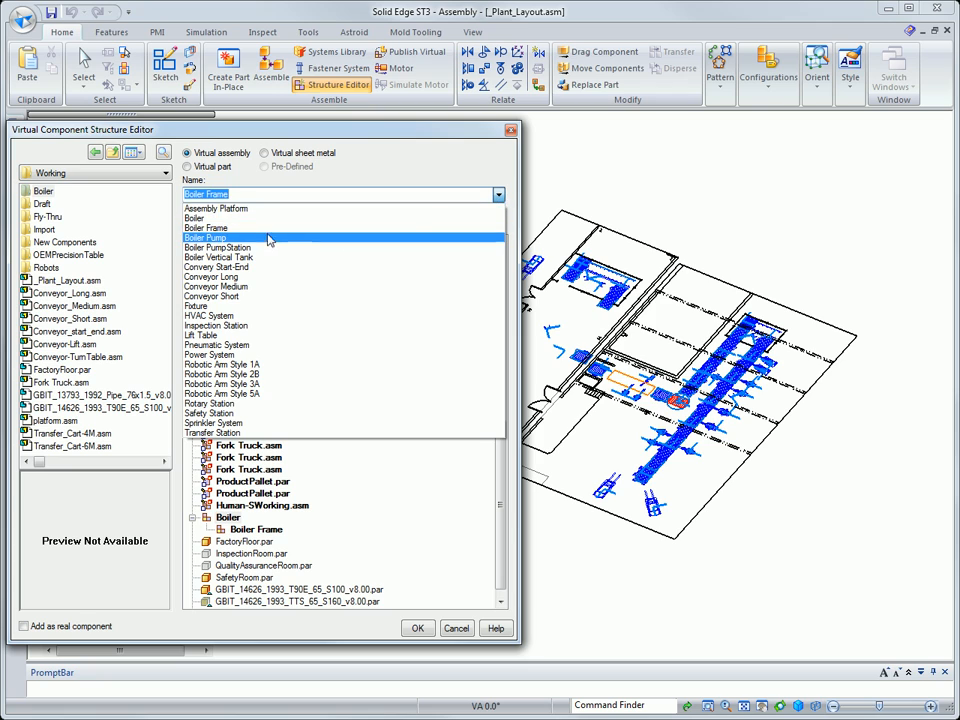
pyautogui.click(207, 238)
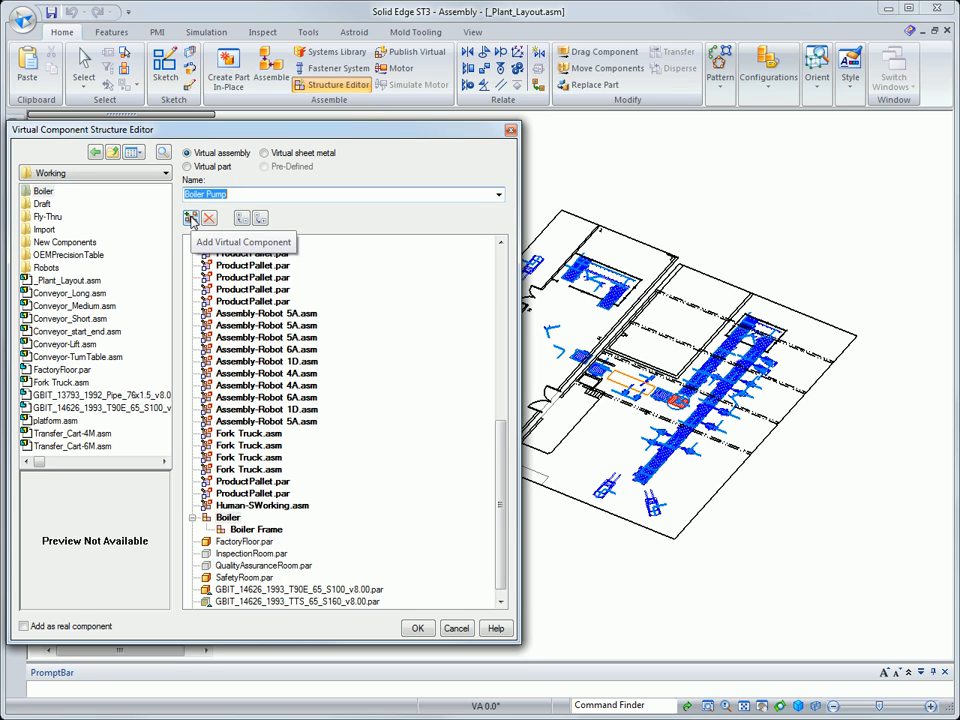
pyautogui.click(191, 218)
pyautogui.click(191, 218)
pyautogui.click(191, 218)
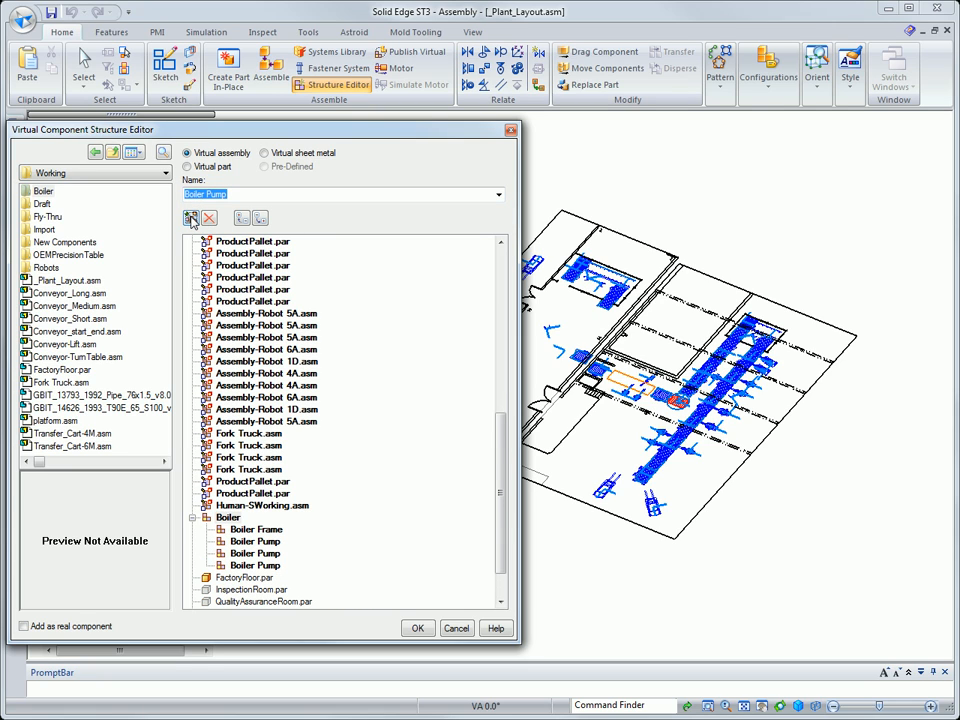
# Step: Add one virtual Boiler PumpStation assembly under the Boiler assembly
pyautogui.click(498, 195)
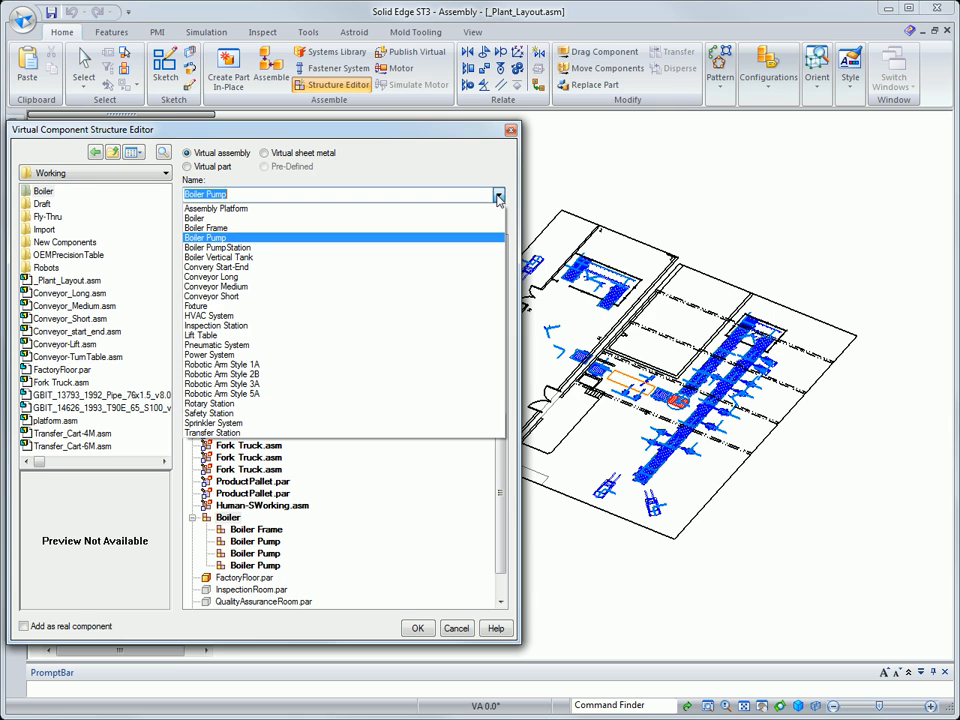
pyautogui.click(222, 256)
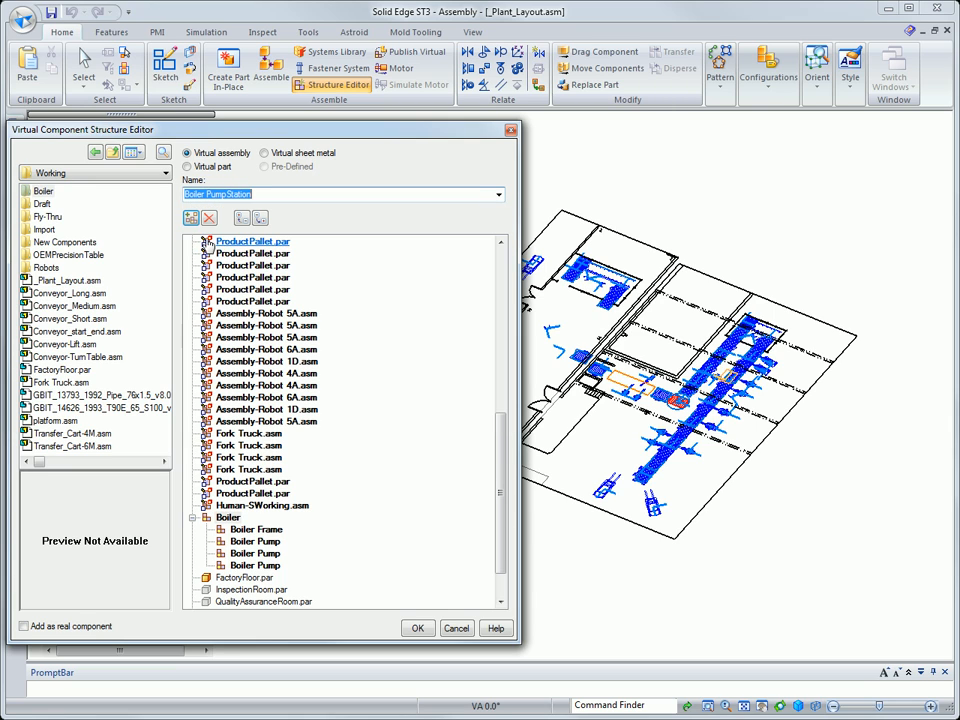
pyautogui.click(191, 218)
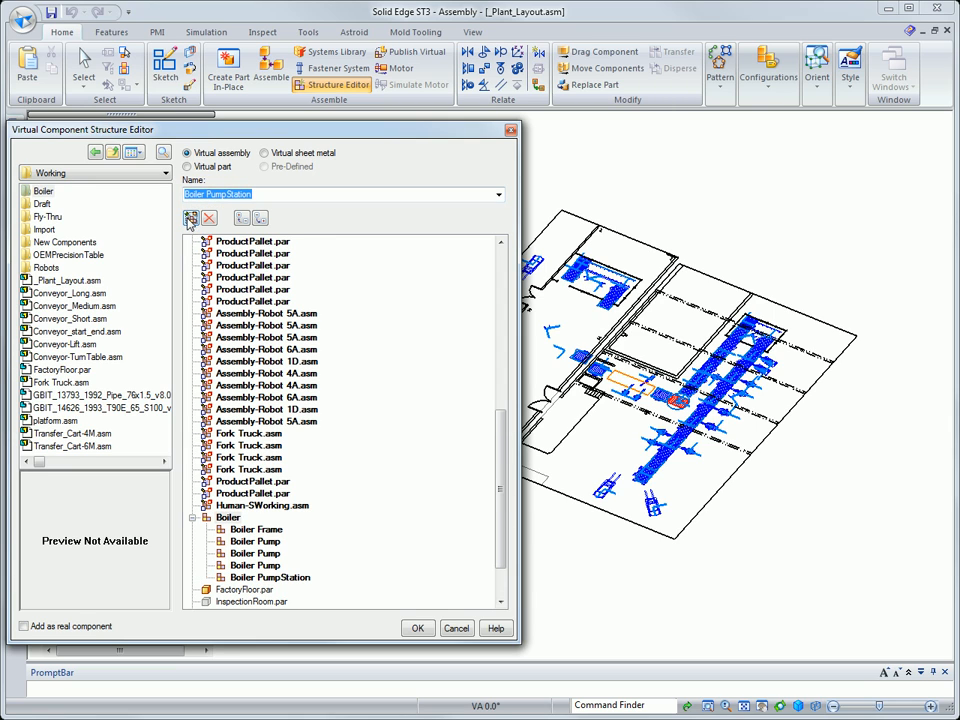
# Step: Add two virtual Boiler Vertical Tank assemblies under the Boiler assembly
pyautogui.click(498, 195)
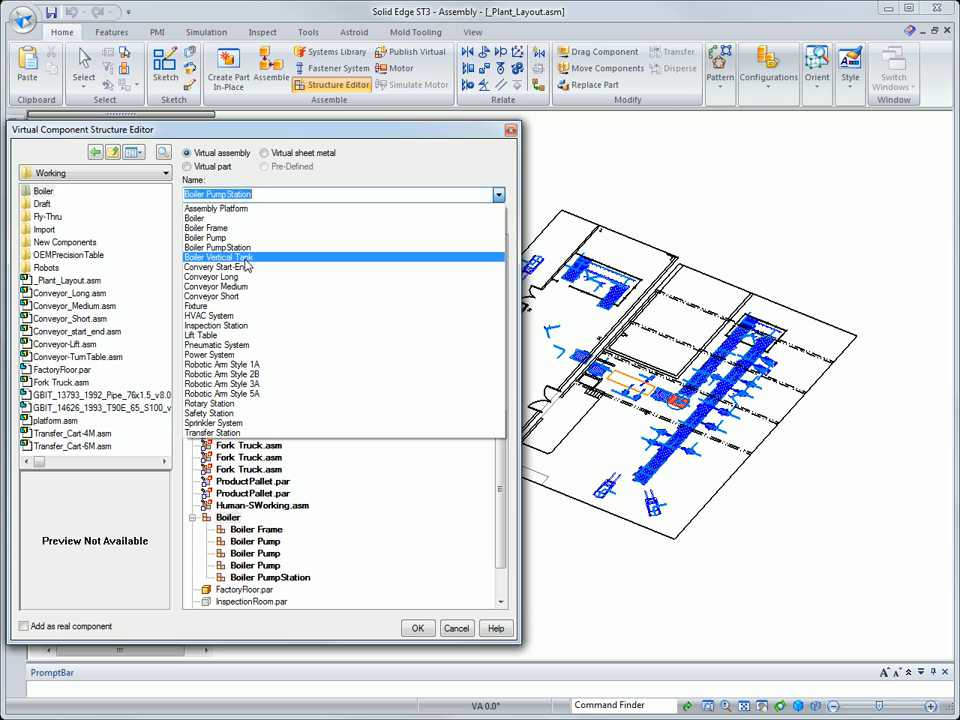
pyautogui.click(246, 258)
pyautogui.click(191, 218)
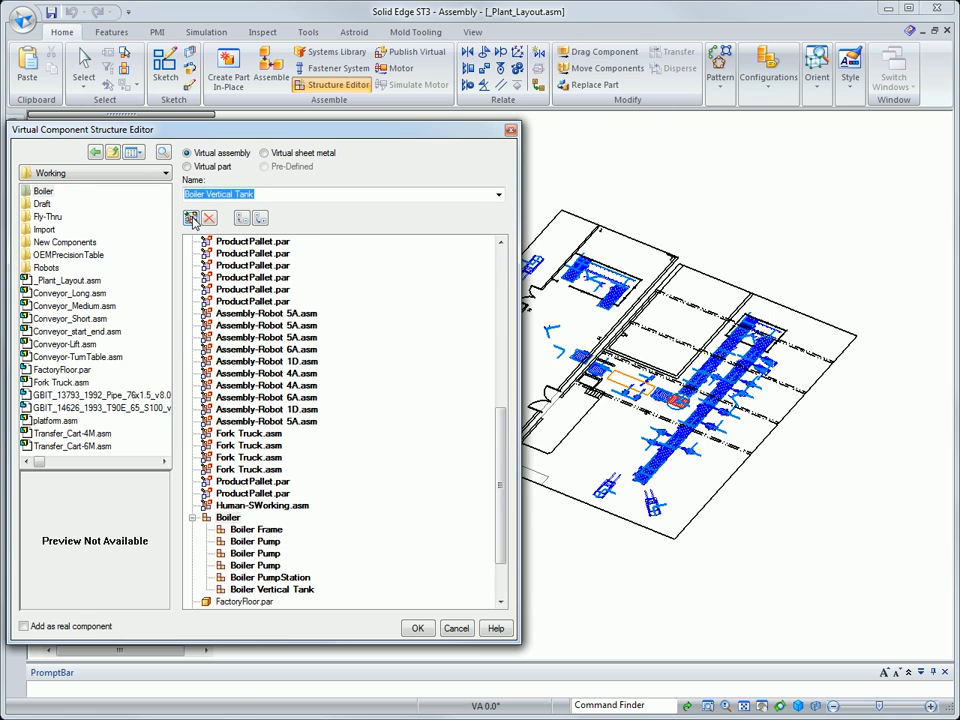
pyautogui.click(191, 218)
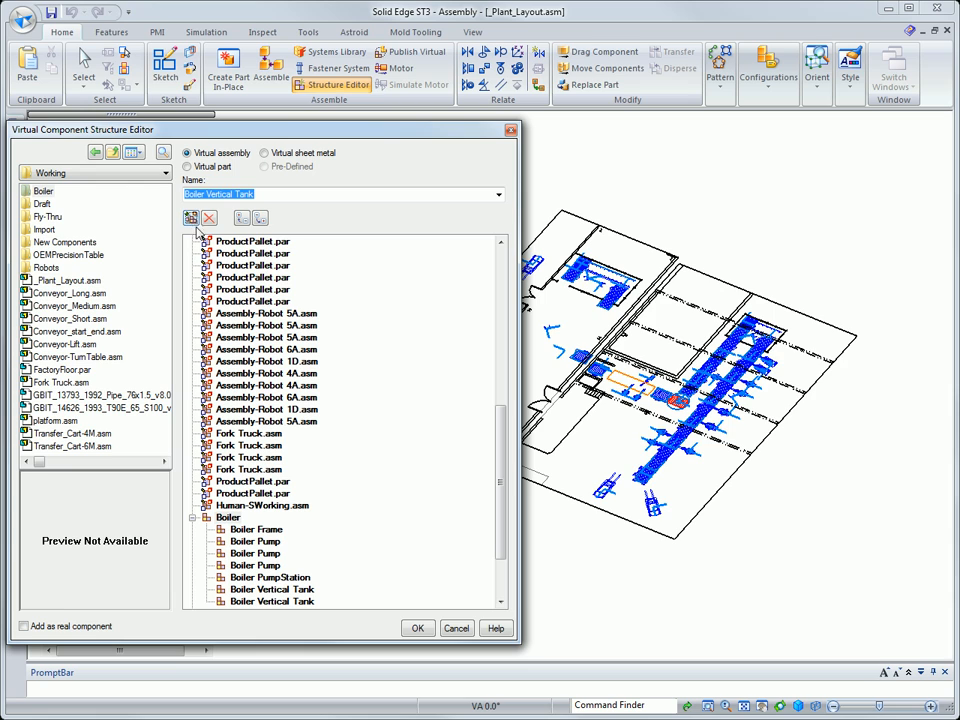
# Step: Add the existing Conveyor-TurnTable.asm from the Working folder to the top level of the plant layout as a pre-defined component
pyautogui.moveTo(504, 429); pyautogui.dragTo(507, 268)
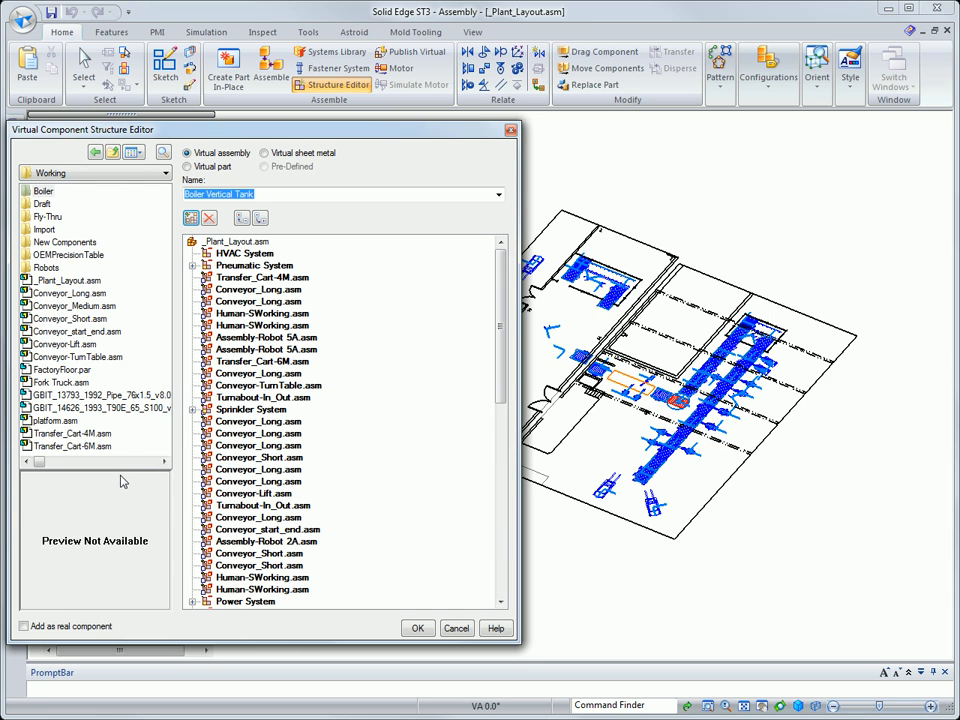
pyautogui.click(73, 359)
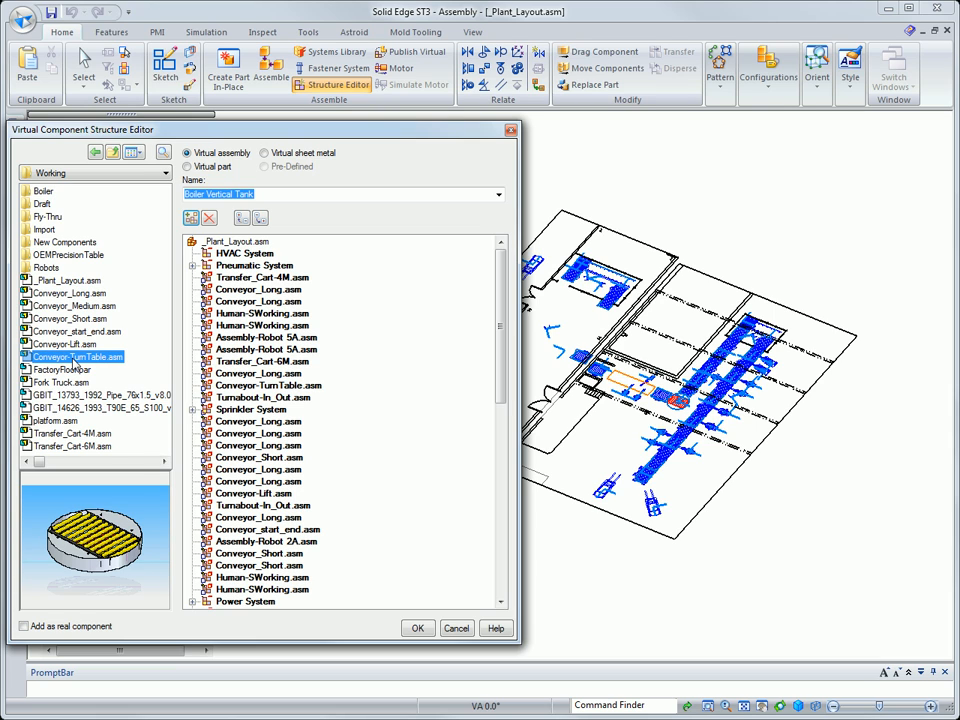
pyautogui.moveTo(73, 362); pyautogui.dragTo(225, 248)
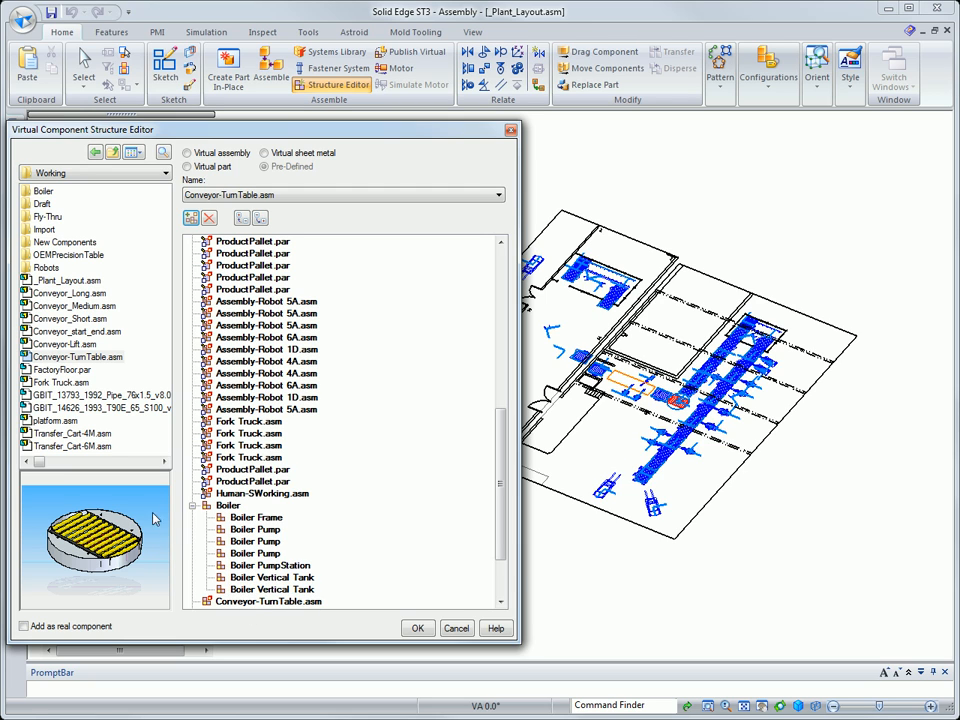
# Step: Add the existing Turnabout-In_Out.asm as a top-level pre-defined component and accept the virtual structure
pyautogui.moveTo(499, 439); pyautogui.dragTo(499, 260)
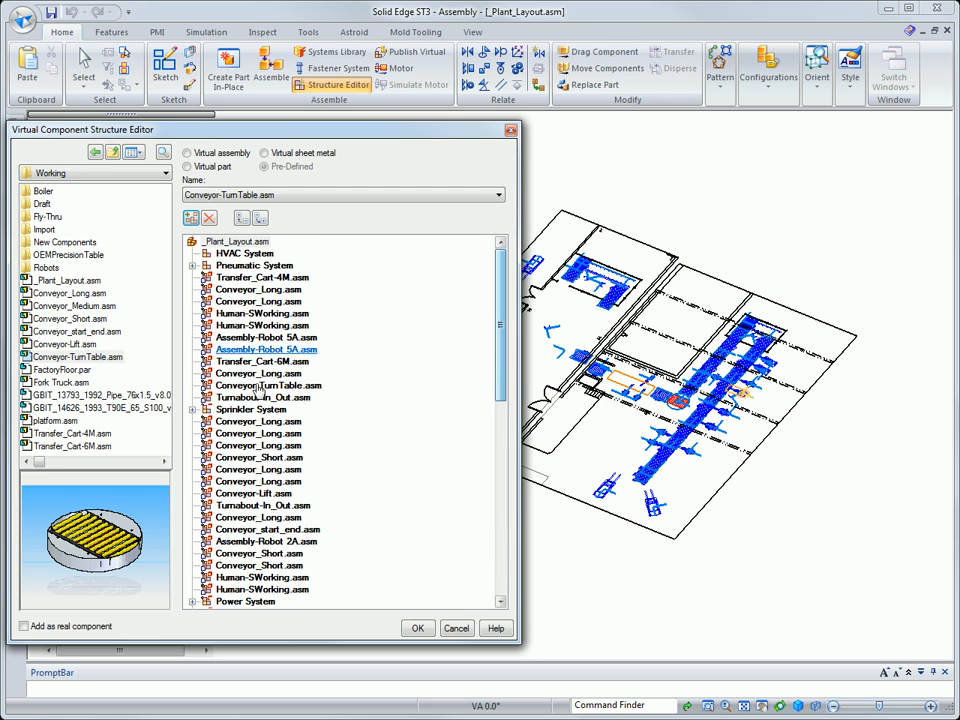
pyautogui.click(165, 462)
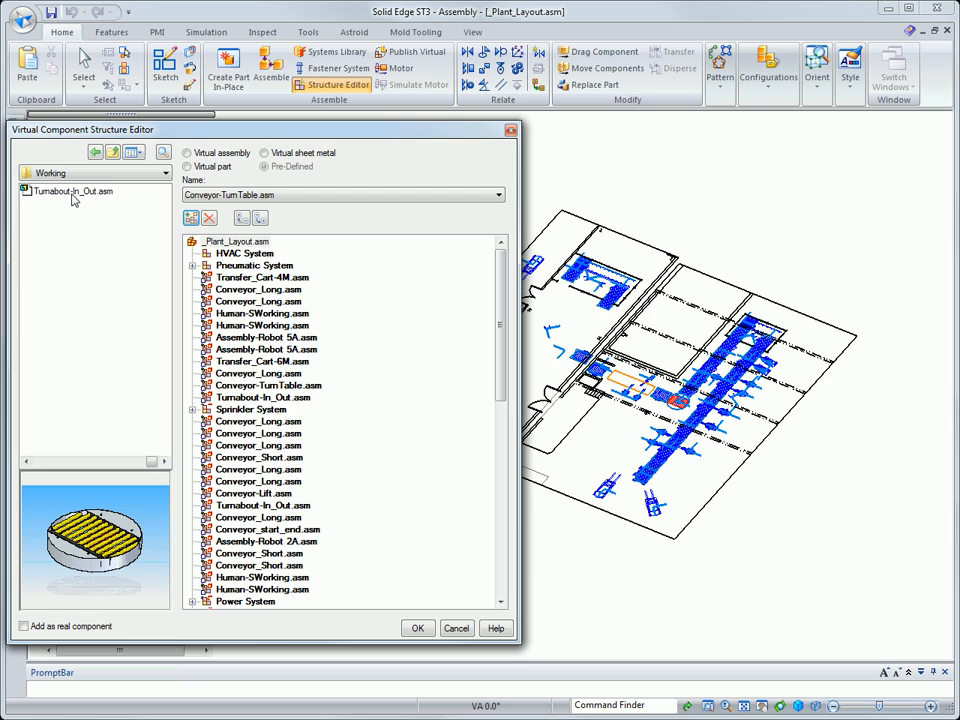
pyautogui.moveTo(72, 197); pyautogui.dragTo(215, 250)
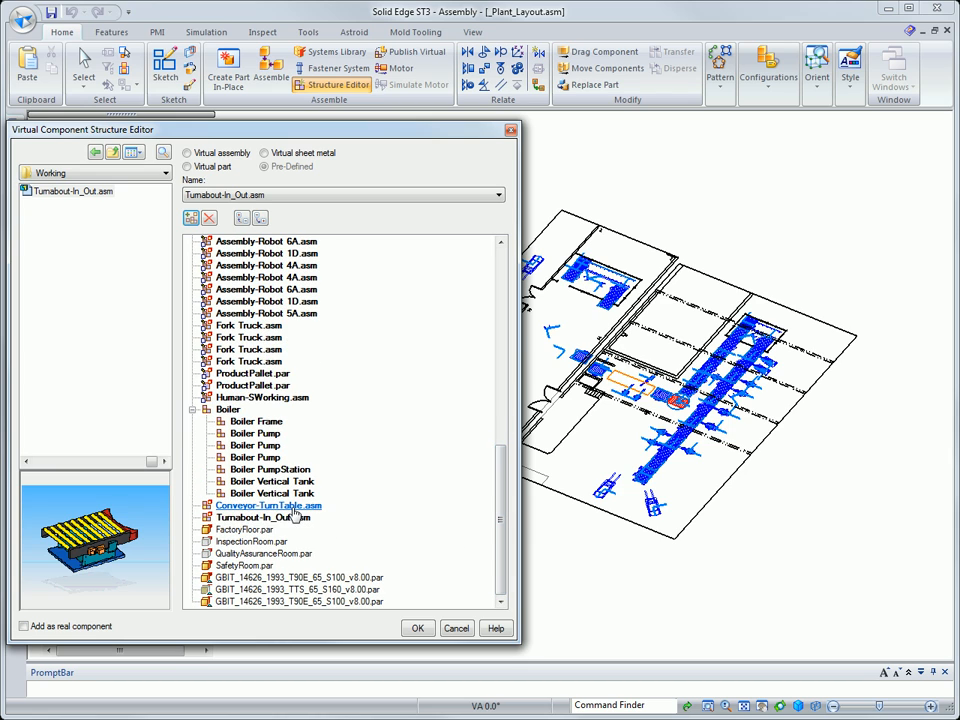
pyautogui.click(418, 630)
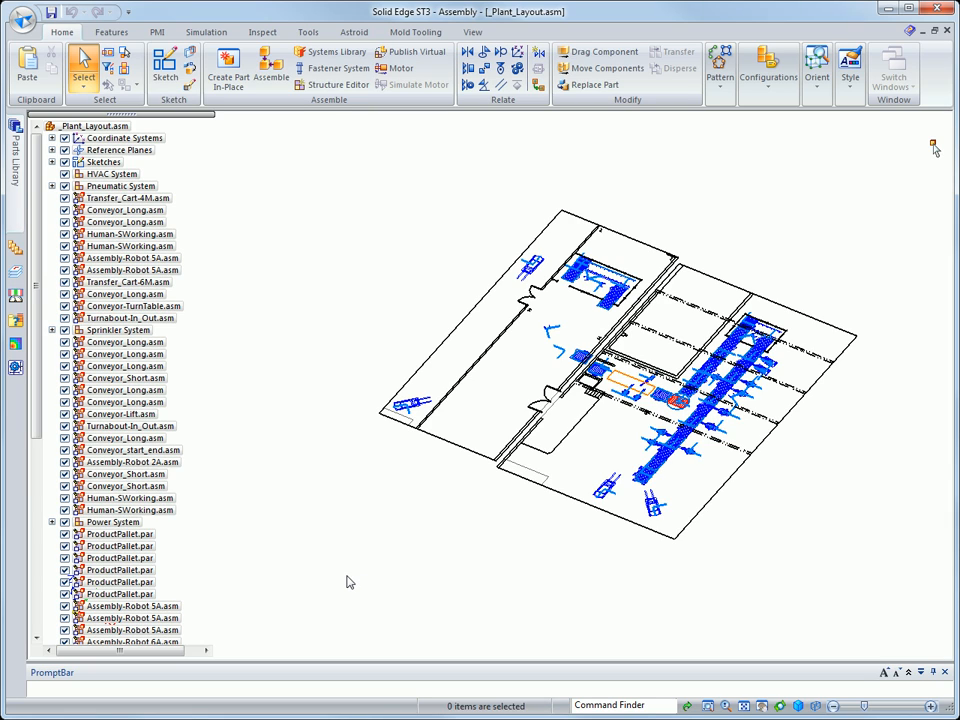
# Step: Open the Plant Layout - Lower Level sketch for editing
pyautogui.click(52, 162)
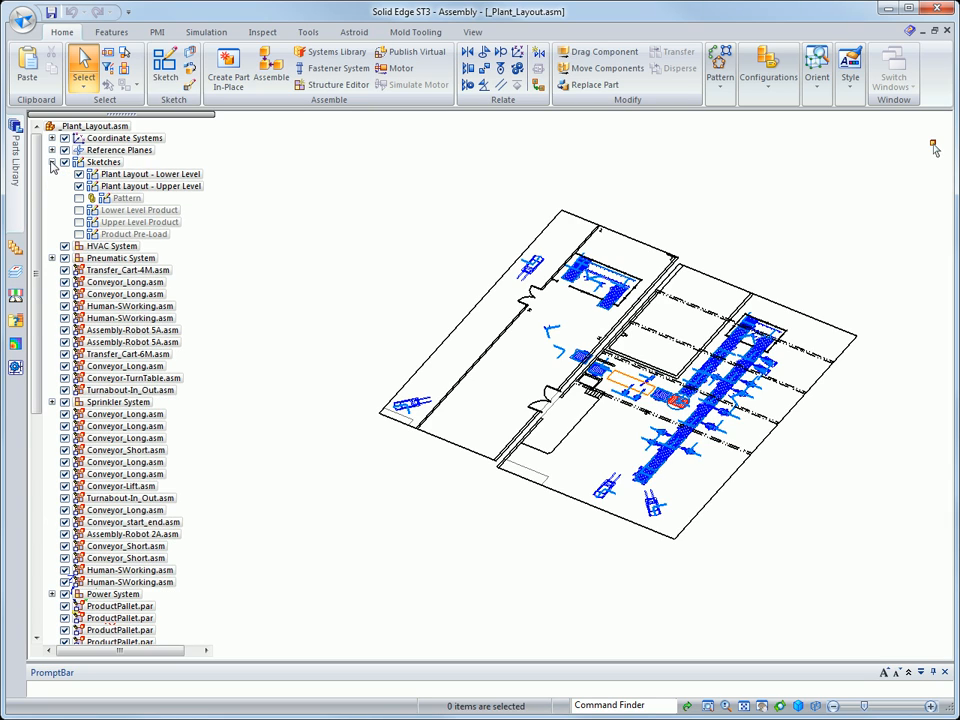
pyautogui.click(155, 175)
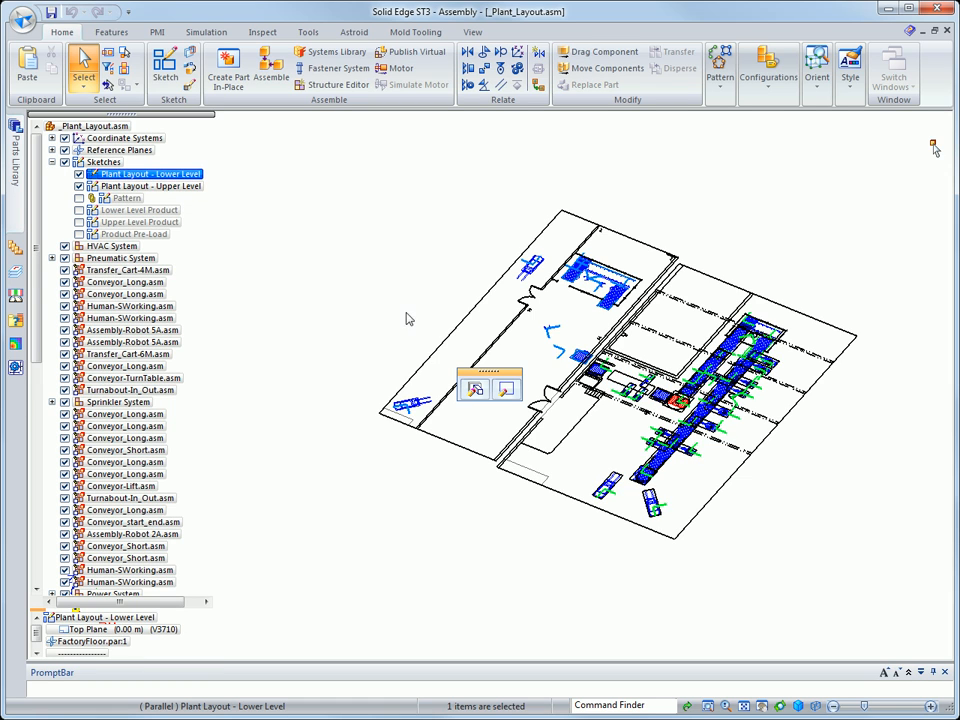
pyautogui.click(506, 389)
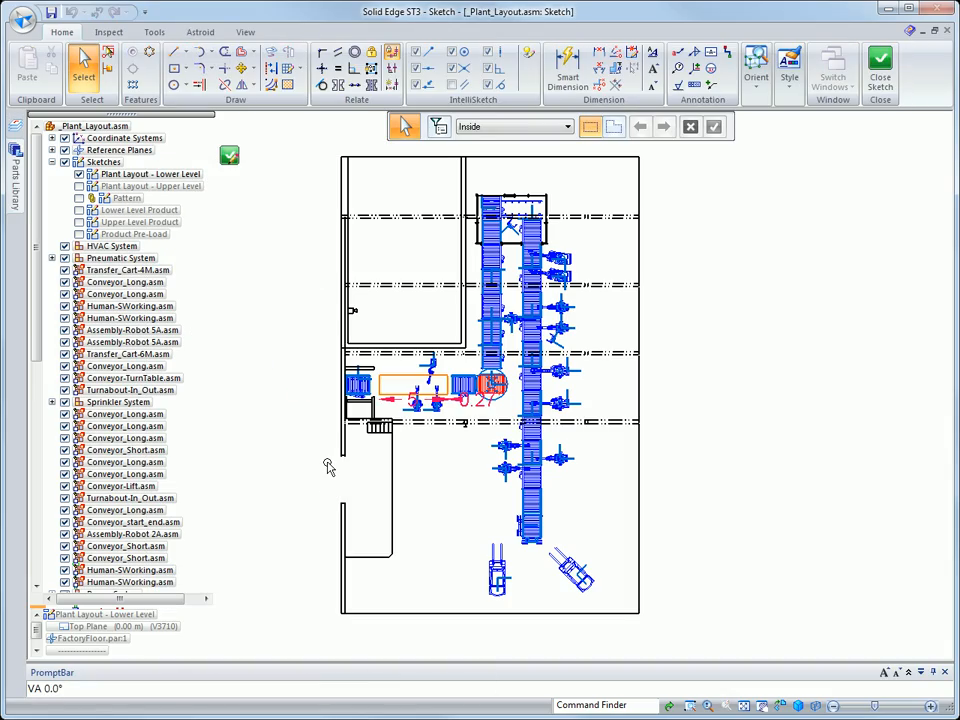
# Step: Hide the Rafters layer in the lower level sketch
pyautogui.scroll(6, 301, 433)
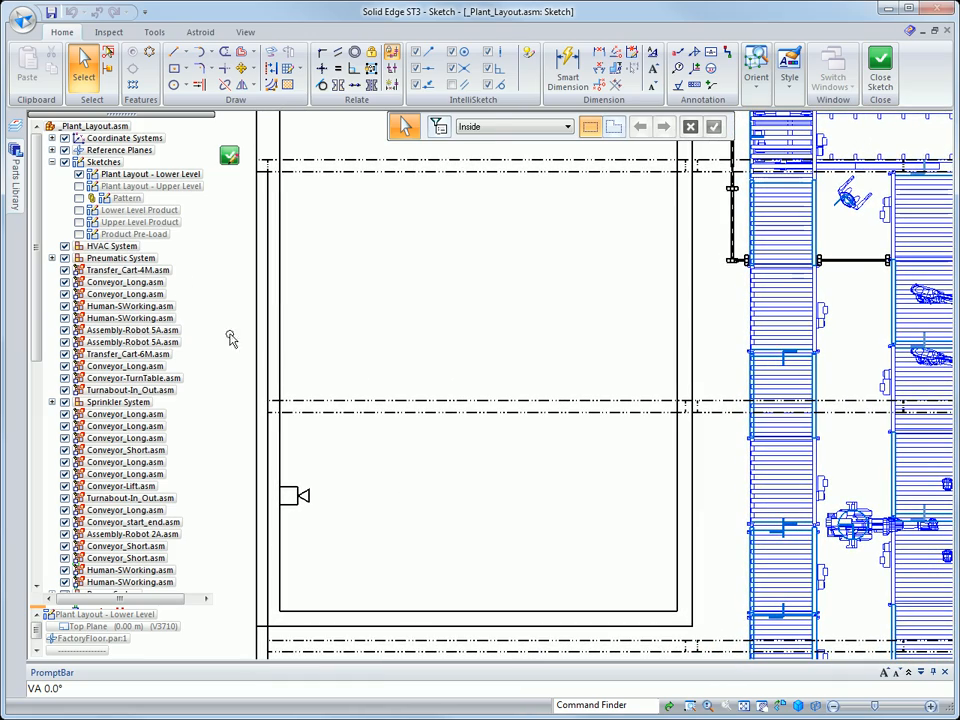
pyautogui.click(17, 131)
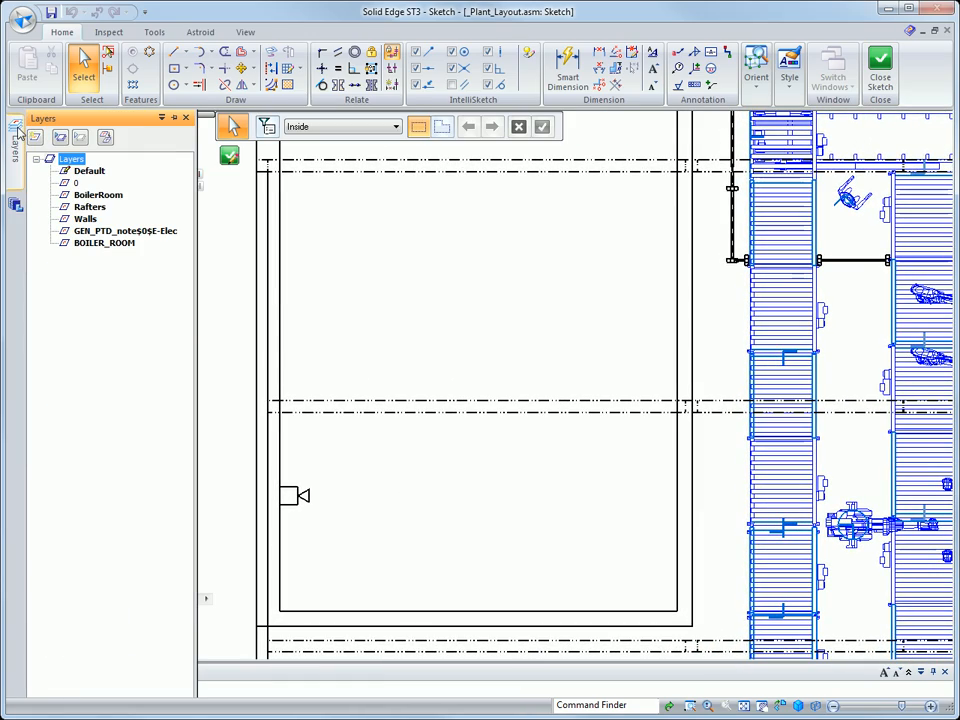
pyautogui.click(89, 207)
pyautogui.click(79, 137)
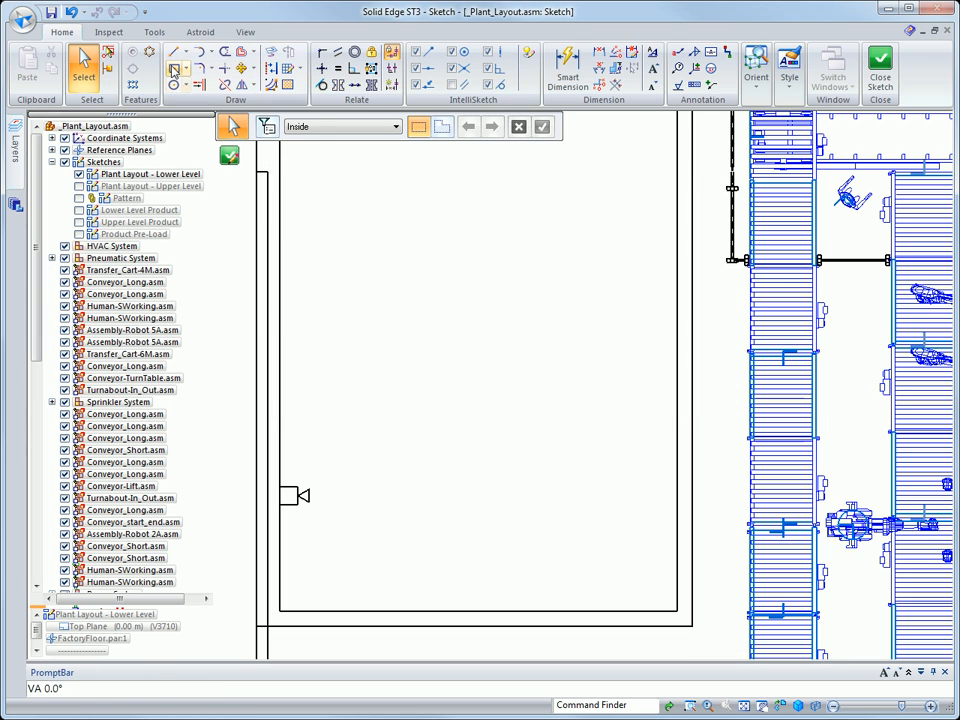
# Step: Sketch a rectangle from its center, about 6 m wide and 3.84 m high, in the lower part of the walled room
pyautogui.click(174, 68)
pyautogui.click(486, 486)
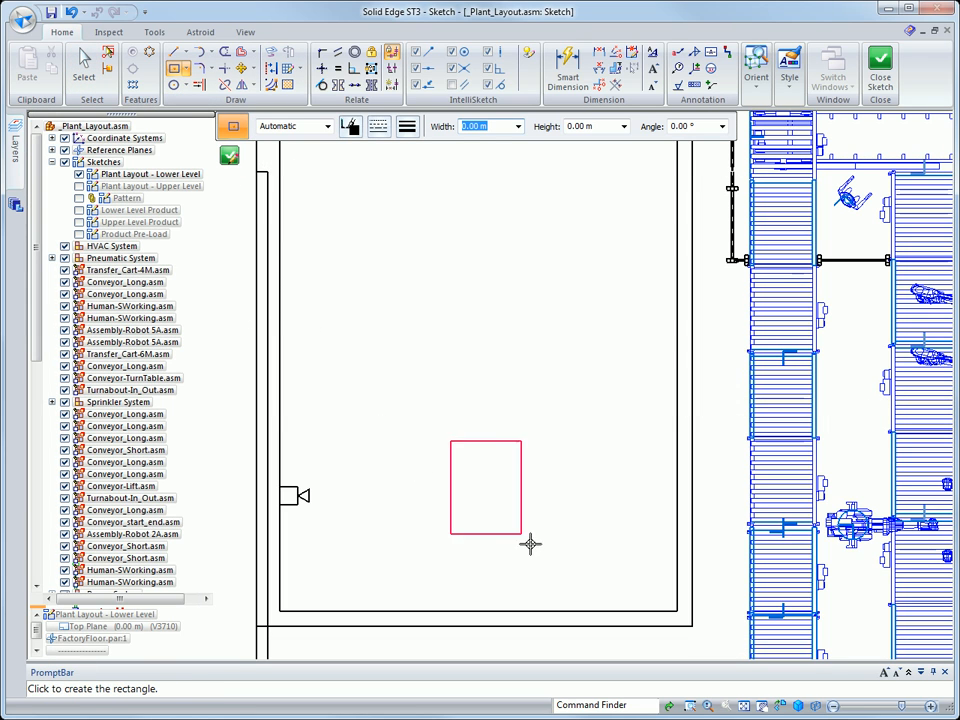
pyautogui.click(630, 579)
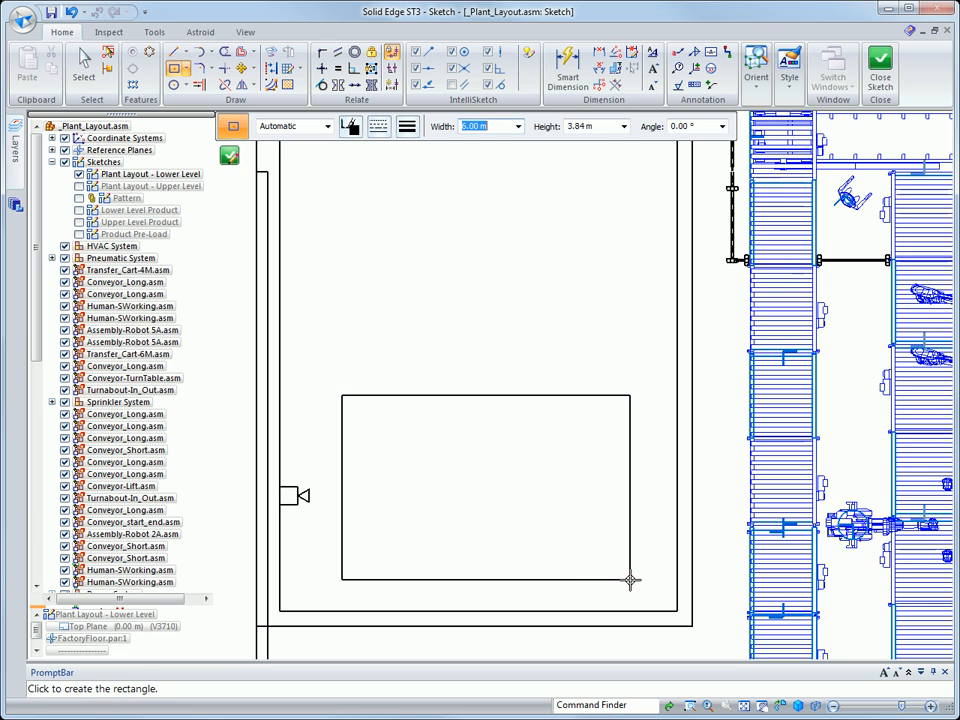
# Step: Dimension the width of the new rectangle in the walled room and set it to 5 m
pyautogui.click(568, 70)
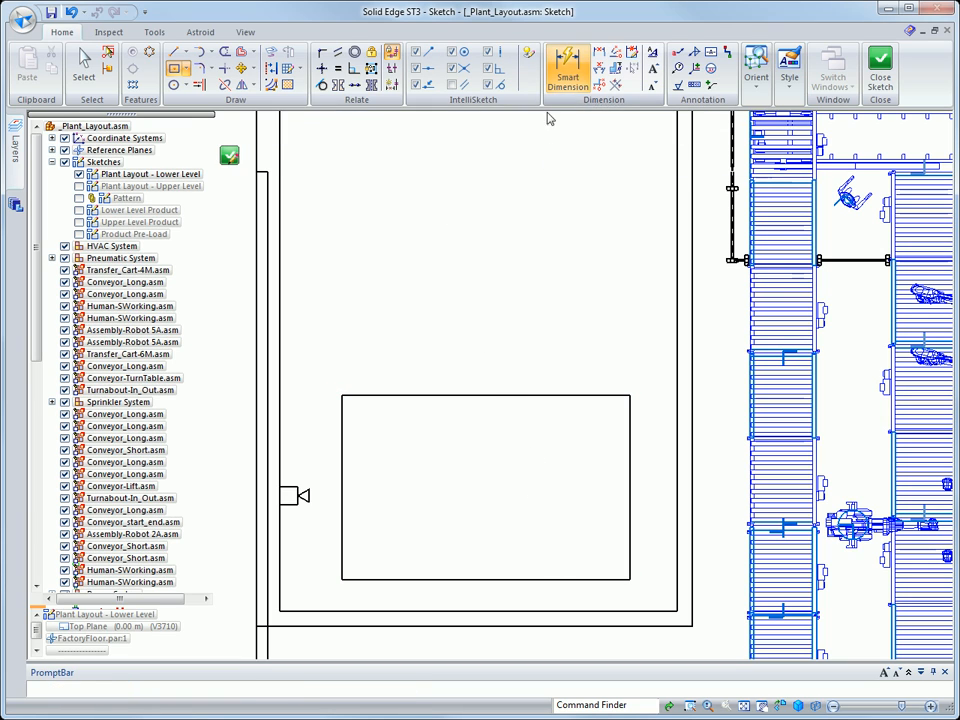
pyautogui.click(473, 397)
pyautogui.click(474, 343)
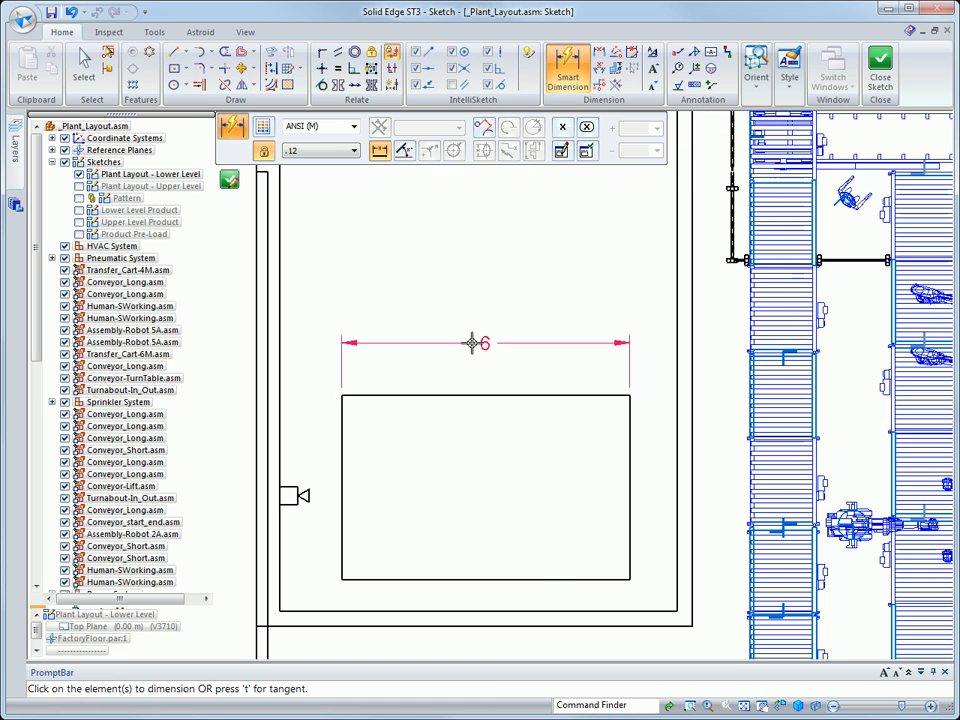
pyautogui.write('5')
pyautogui.press('Return')
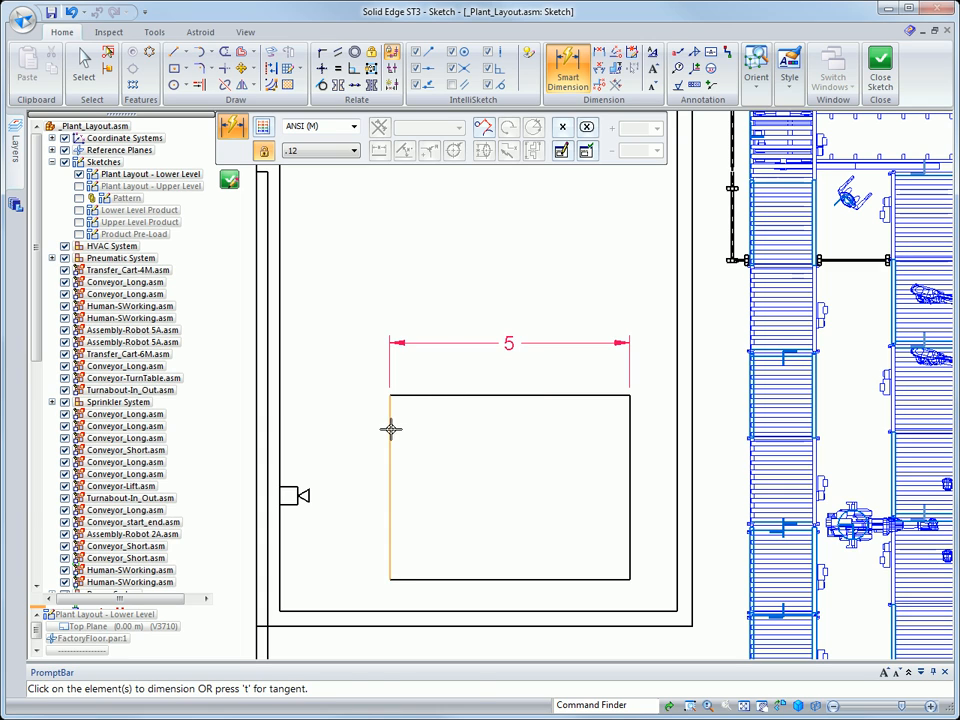
# Step: Dimension the rectangle's left edge from the room's left inner wall and set the distance to 2 m
pyautogui.click(390, 430)
pyautogui.click(281, 410)
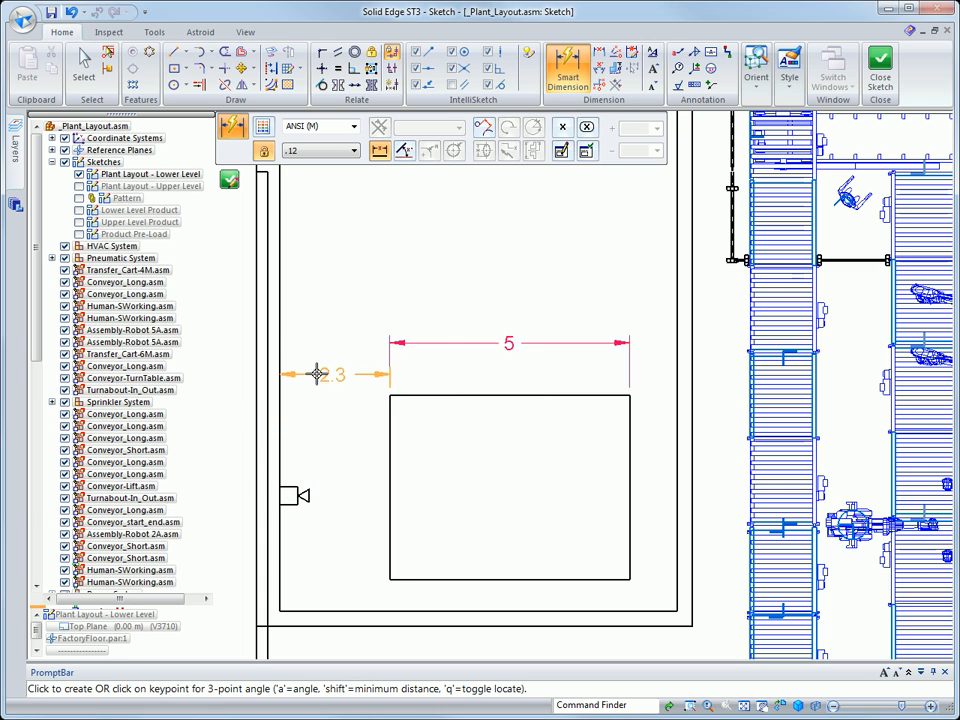
pyautogui.click(317, 368)
pyautogui.write('2')
pyautogui.press('Return')
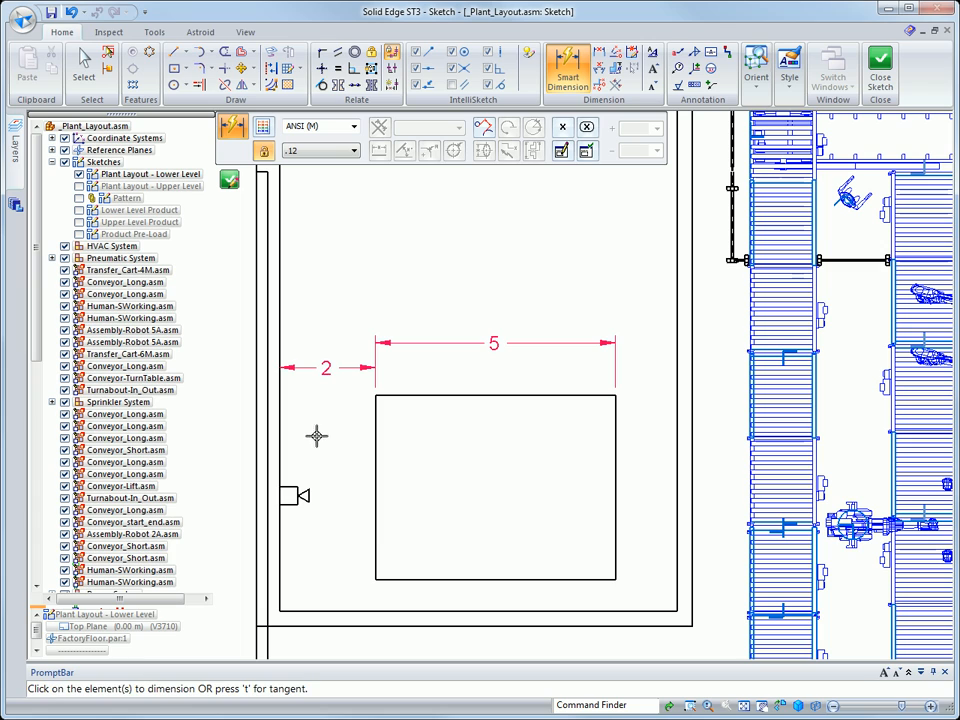
# Step: Dimension the rectangle's height and set it to 3.5 m
pyautogui.click(374, 530)
pyautogui.click(342, 524)
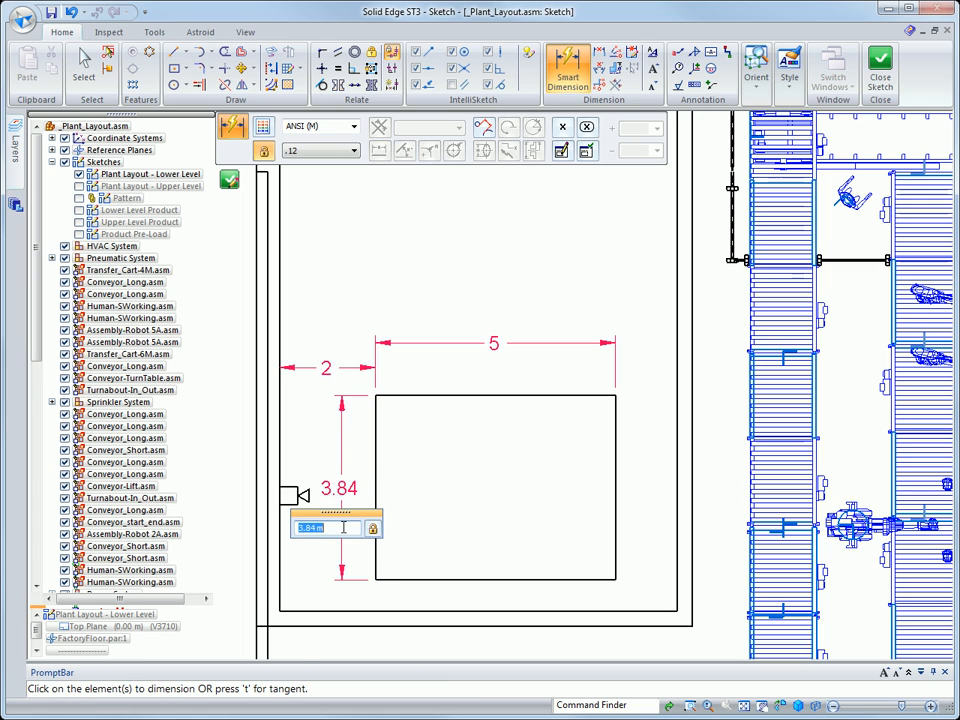
pyautogui.write('3.5')
pyautogui.press('Return')
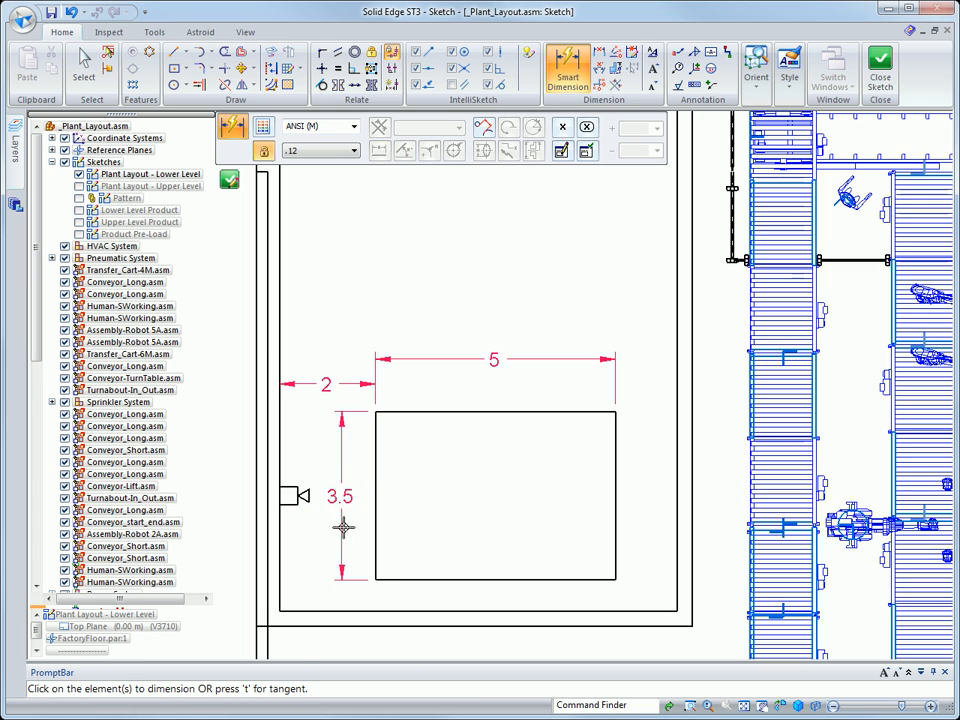
# Step: Dimension the rectangle's lower edge from the room's lower inner wall and set the distance to 1 m
pyautogui.click(398, 578)
pyautogui.click(388, 609)
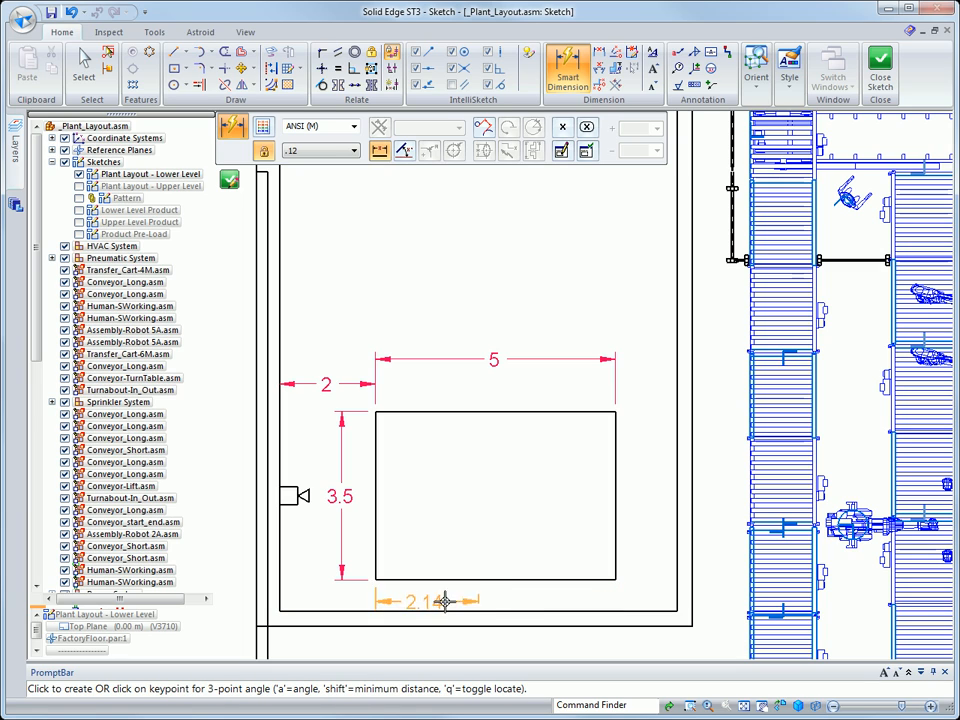
pyautogui.click(474, 595)
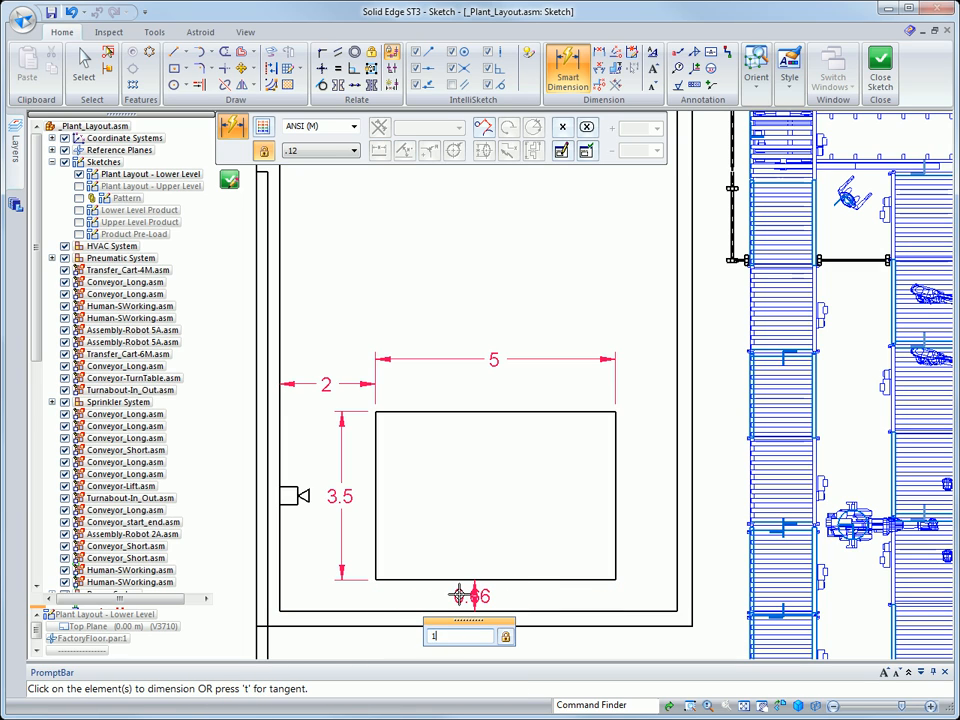
pyautogui.write('1')
pyautogui.press('Return')
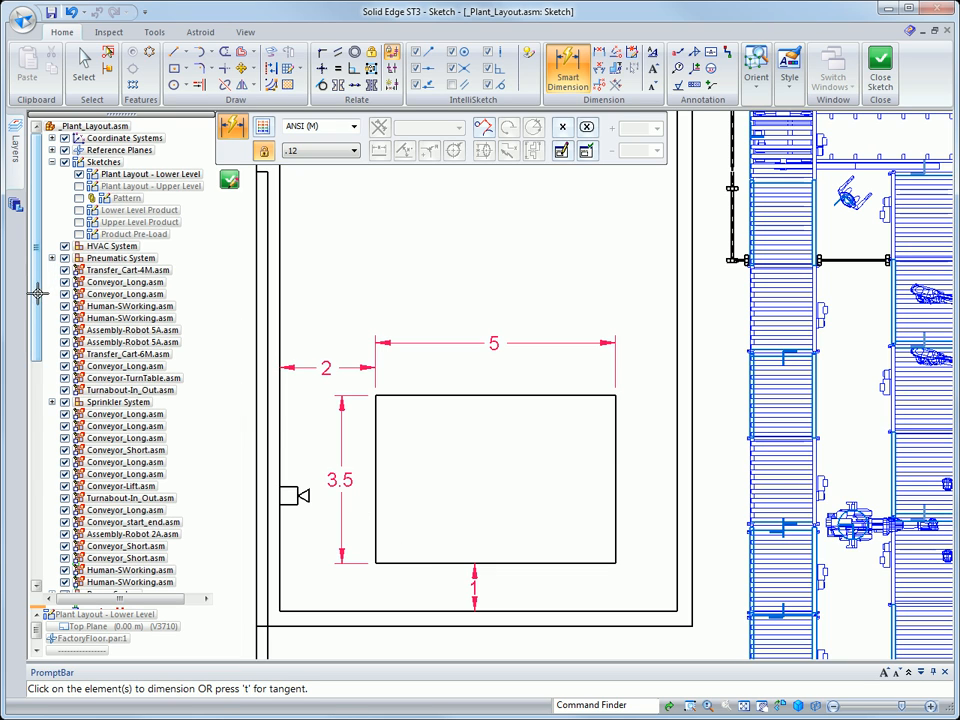
# Step: Define the Boiler Frame virtual component from the 5 by 3.5 m rectangle, with its lower-left corner as origin and its lower edge as X axis
pyautogui.moveTo(36, 292); pyautogui.dragTo(63, 570)
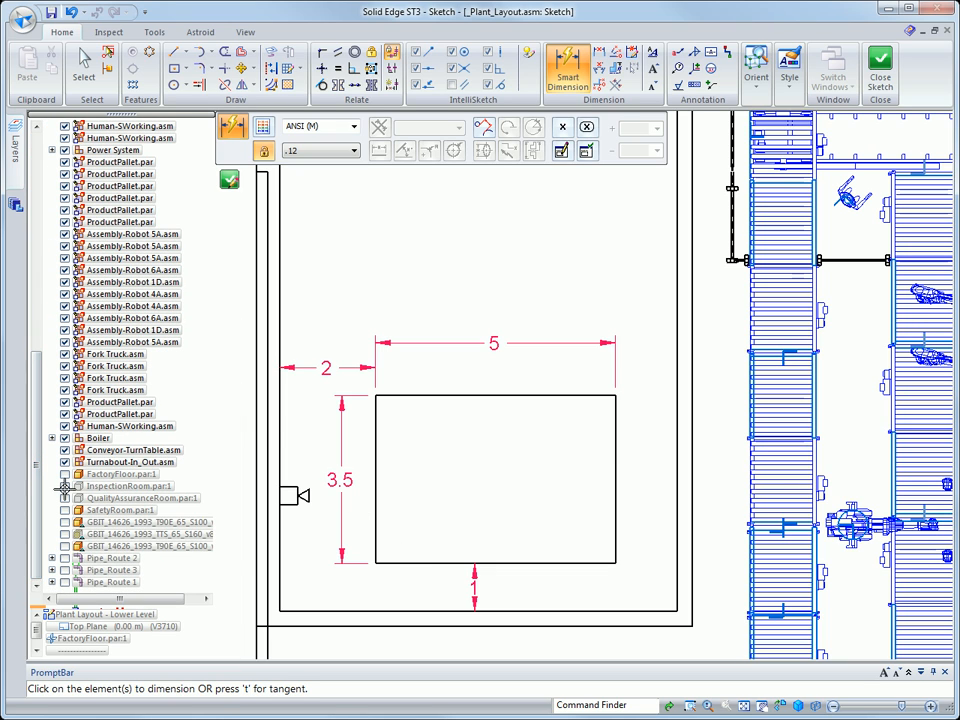
pyautogui.click(53, 438)
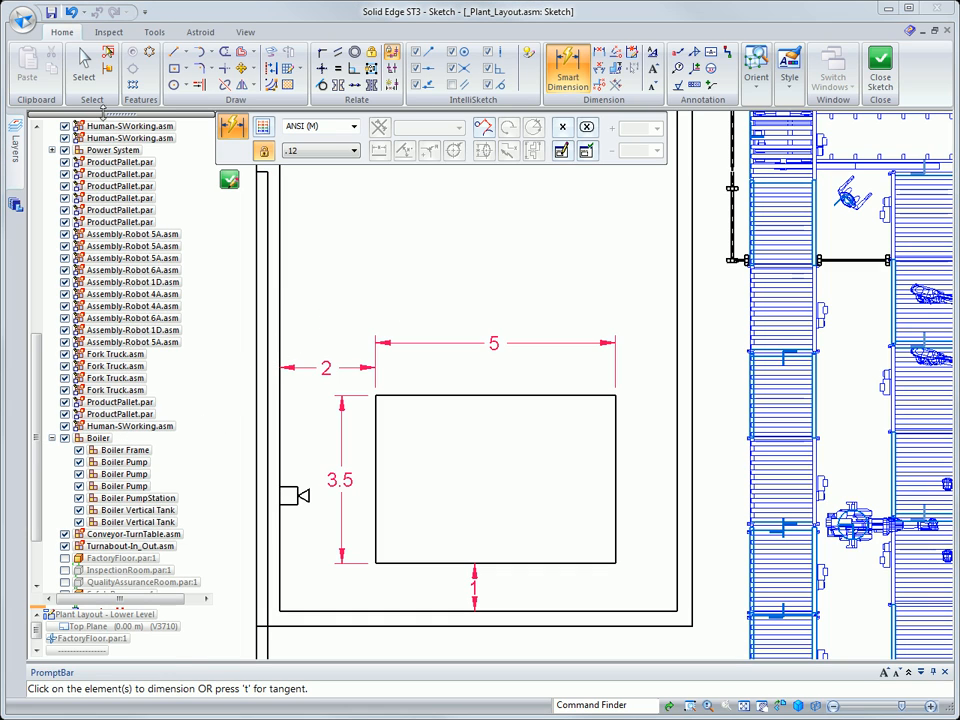
pyautogui.click(85, 68)
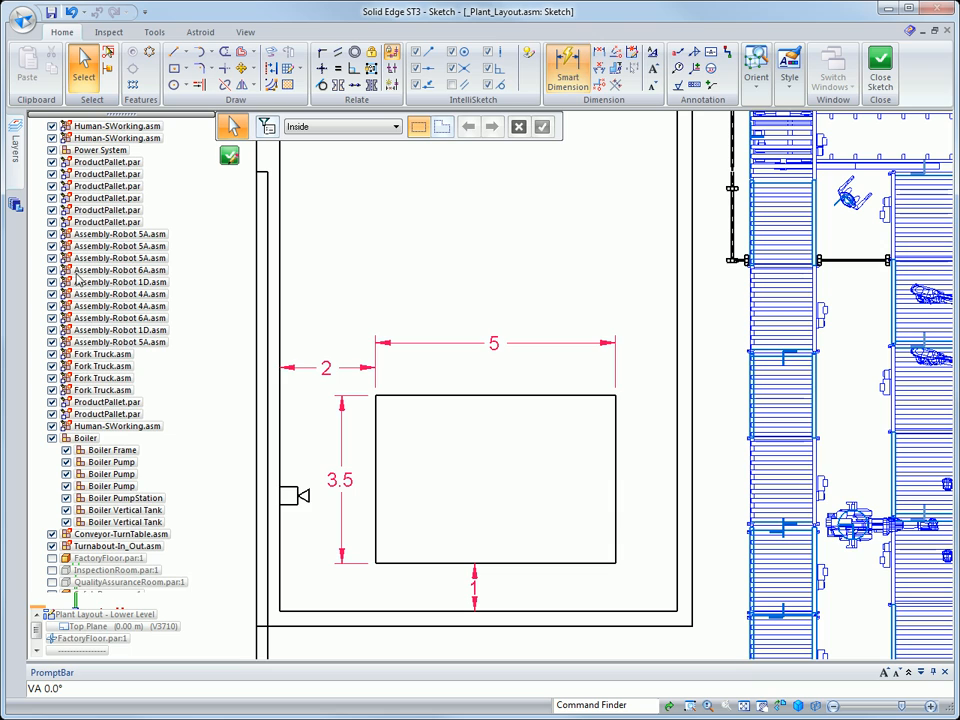
pyautogui.click(130, 455)
pyautogui.rightClick(130, 455)
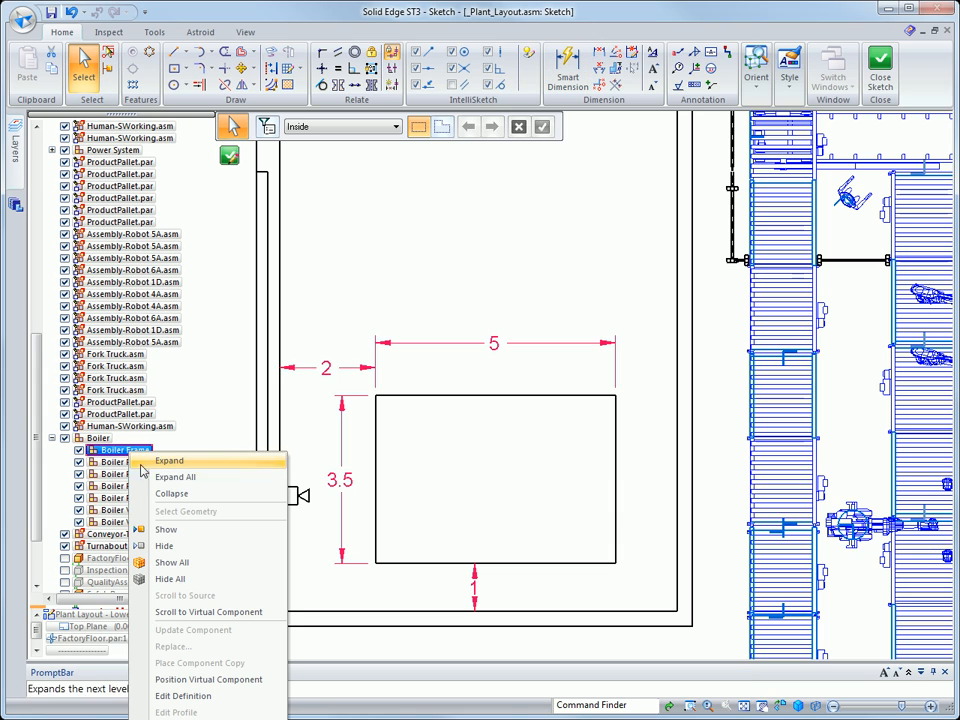
pyautogui.click(185, 695)
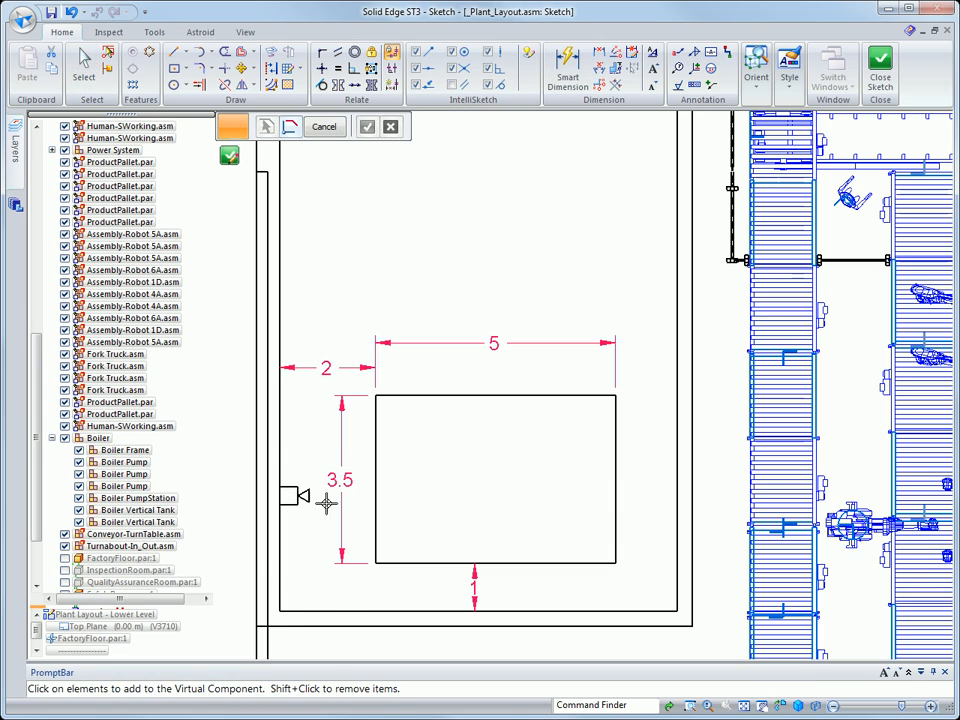
pyautogui.moveTo(356, 385); pyautogui.dragTo(629, 580)
pyautogui.press('Return')
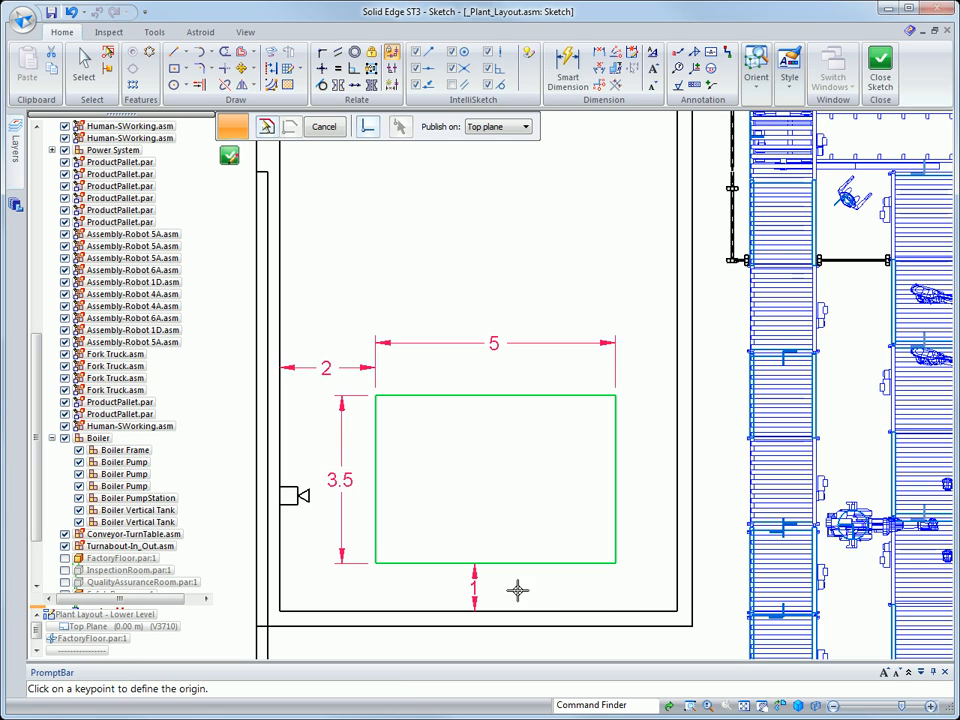
pyautogui.click(376, 564)
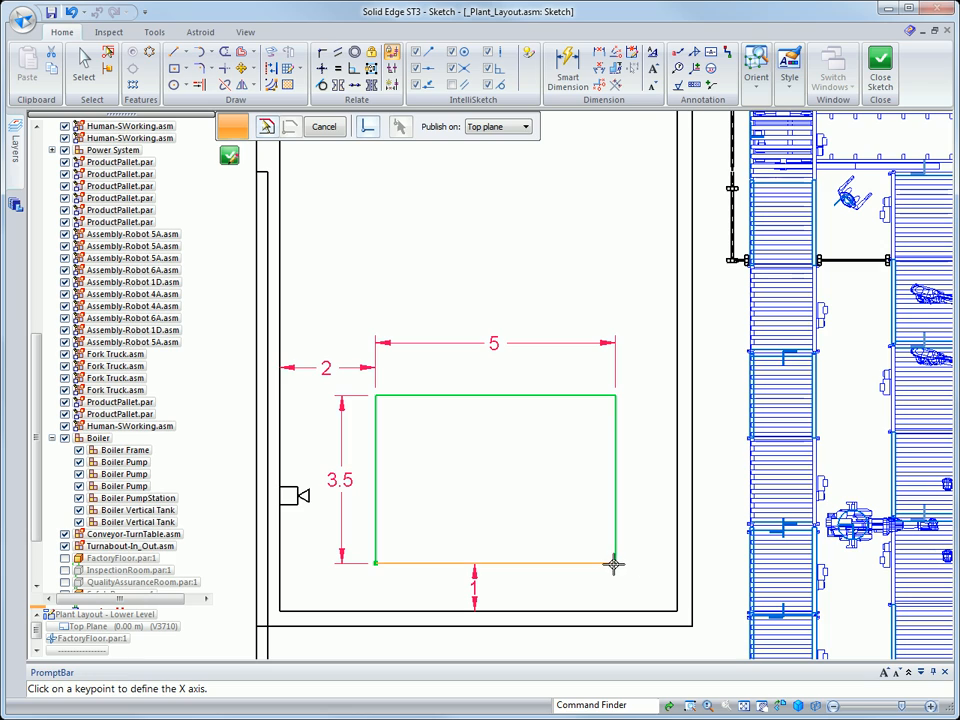
pyautogui.click(616, 569)
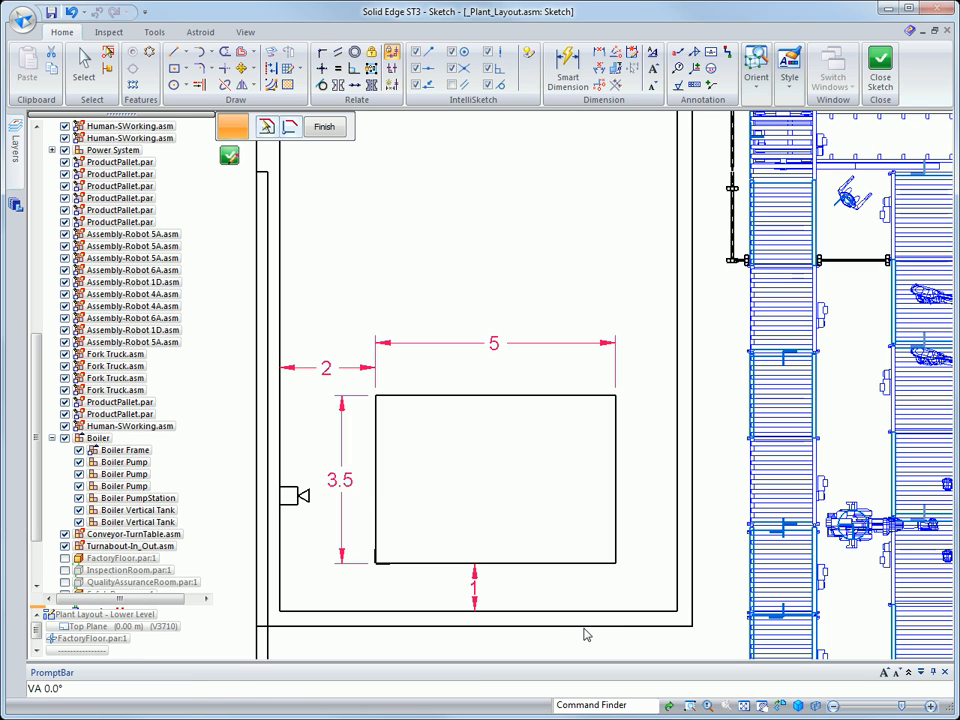
# Step: Sketch a small upright rectangle by two points inside the lower-left corner of the boiler frame outline
pyautogui.click(187, 70)
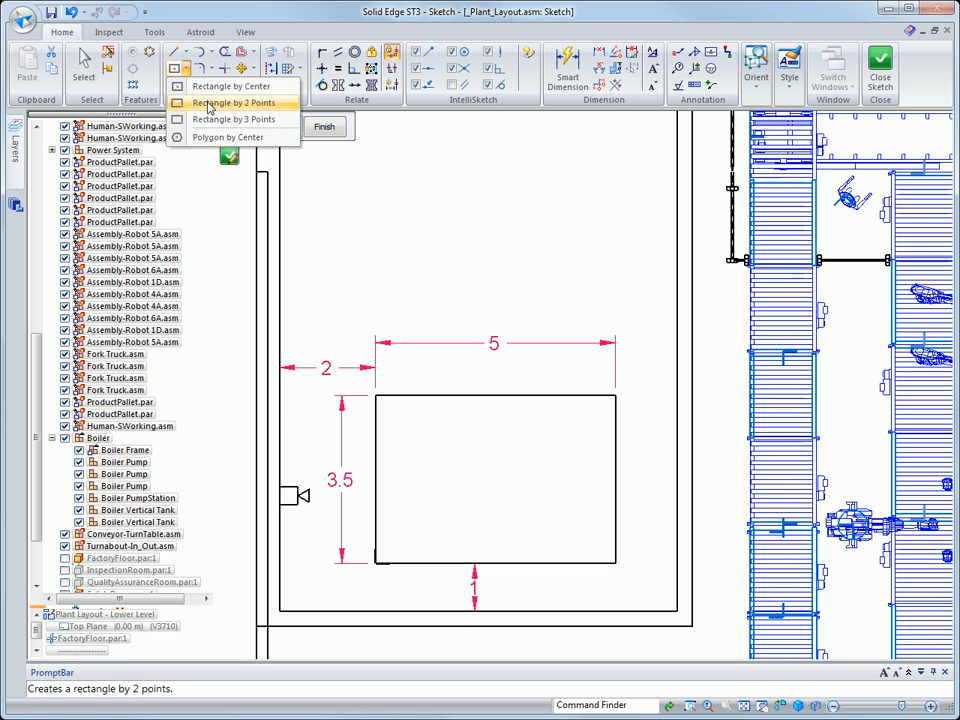
pyautogui.click(207, 103)
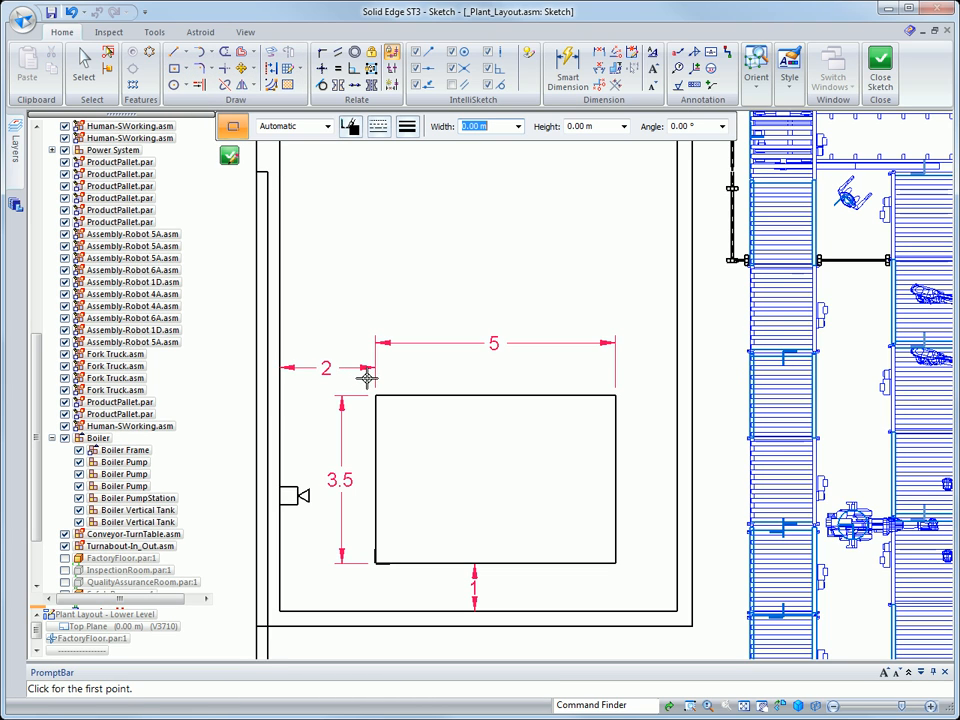
pyautogui.scroll(1, 416, 438)
pyautogui.scroll(3, 416, 438)
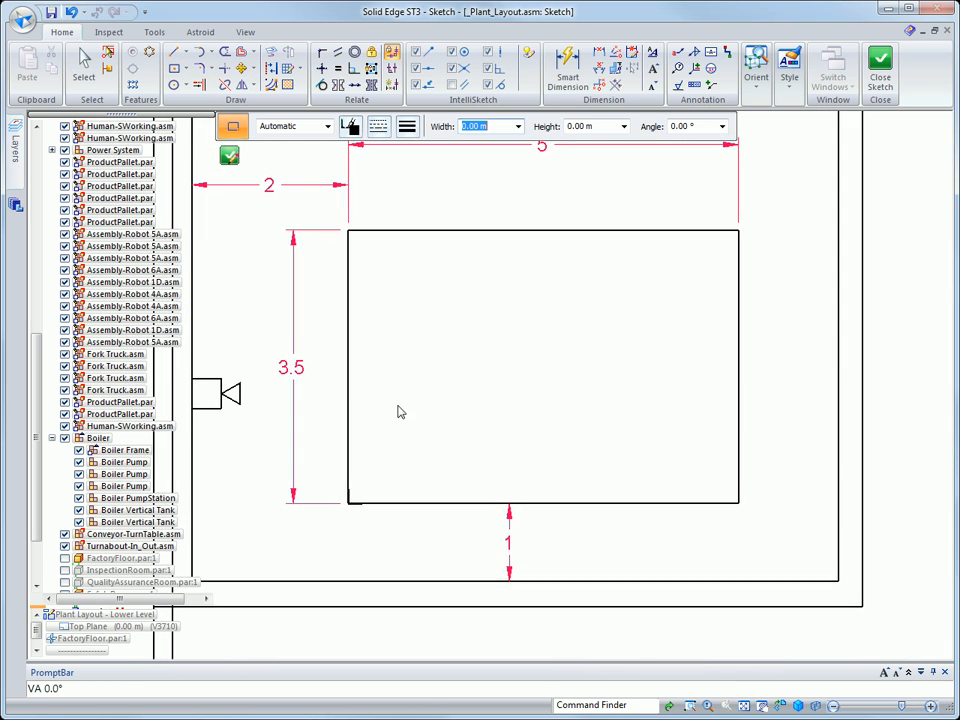
pyautogui.moveTo(390, 400); pyautogui.dragTo(444, 488)
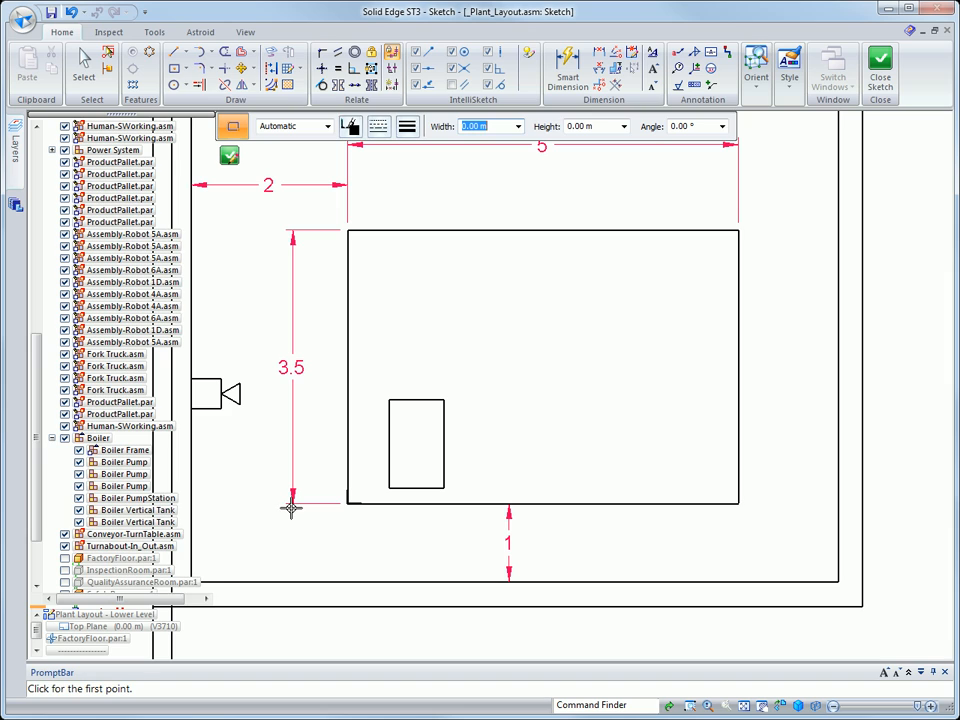
# Step: Define the first Boiler Pump from the small rectangle, with its lower-left corner as origin and its lower edge as X axis
pyautogui.press('Escape')
pyautogui.click(124, 463)
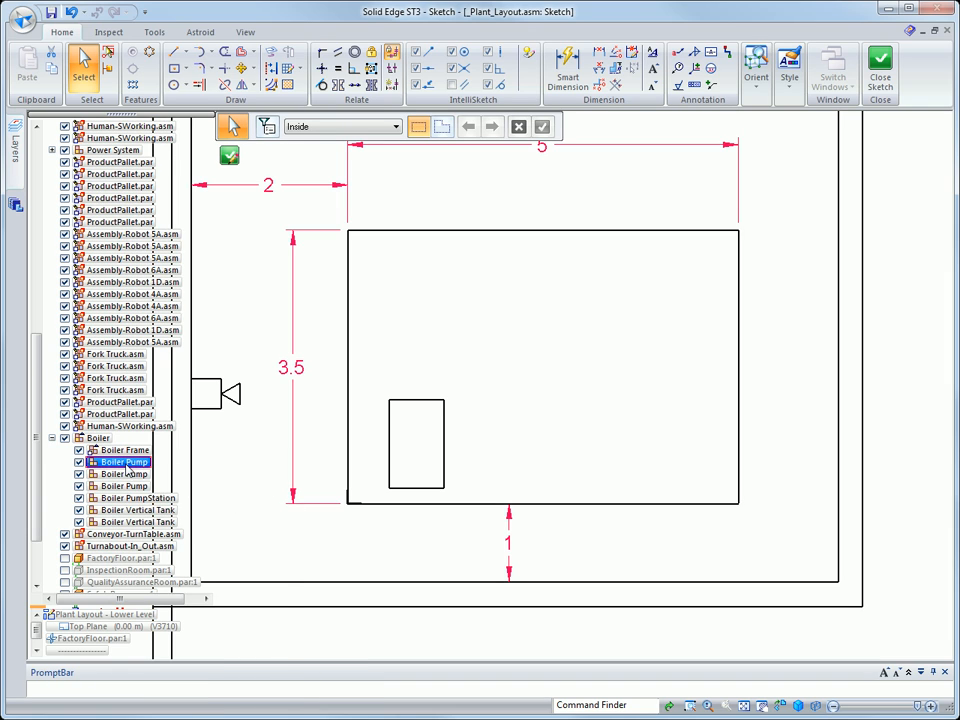
pyautogui.rightClick(127, 469)
pyautogui.click(145, 709)
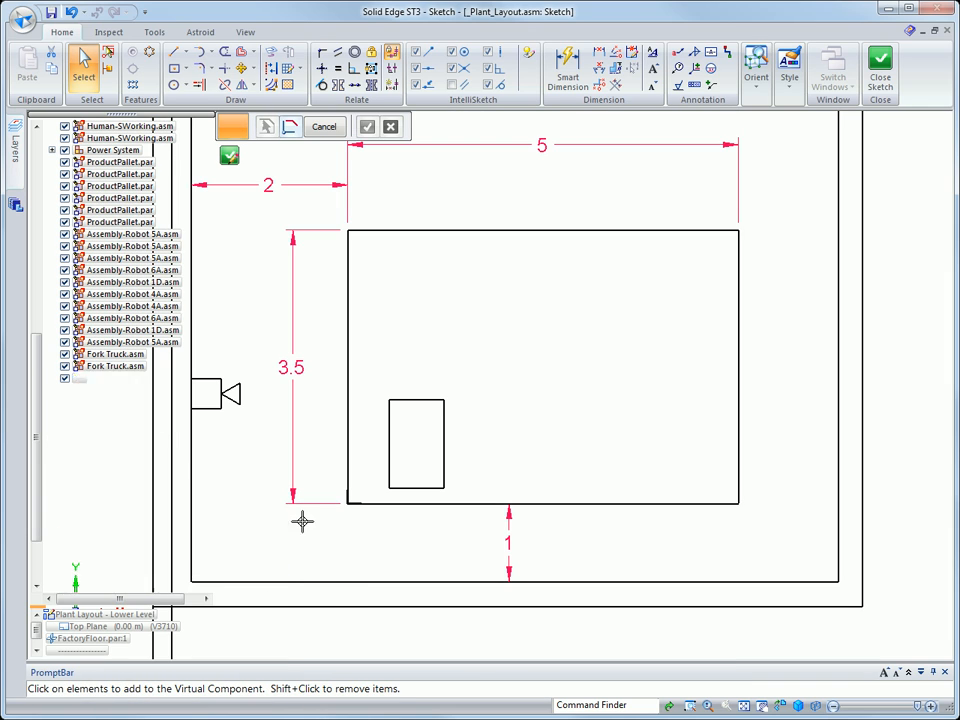
pyautogui.moveTo(372, 385); pyautogui.dragTo(467, 502)
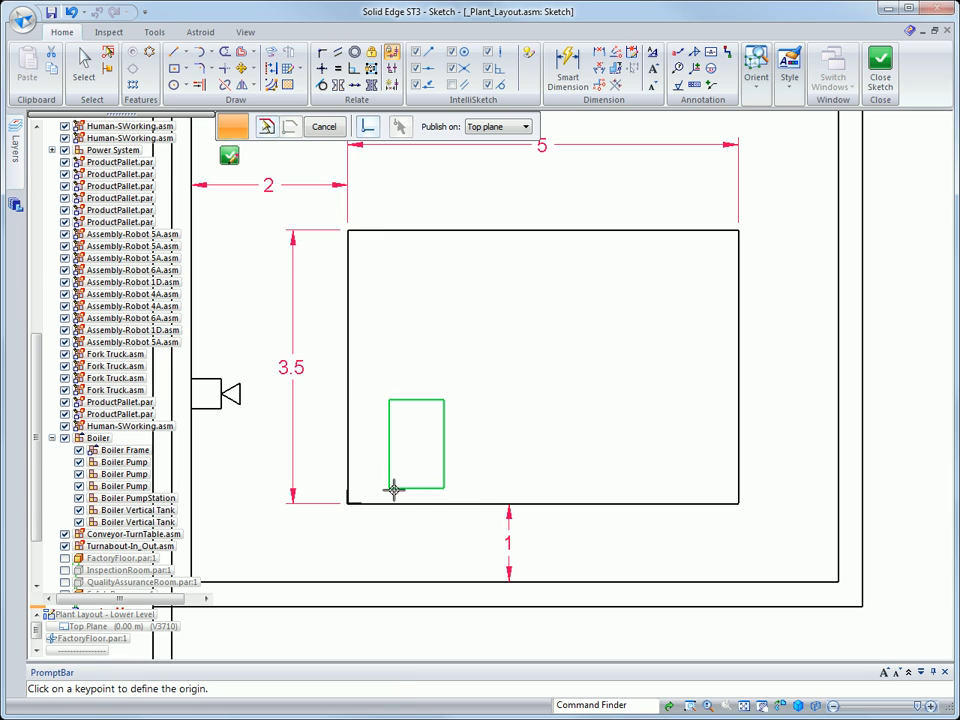
pyautogui.click(445, 490)
pyautogui.press('Escape')
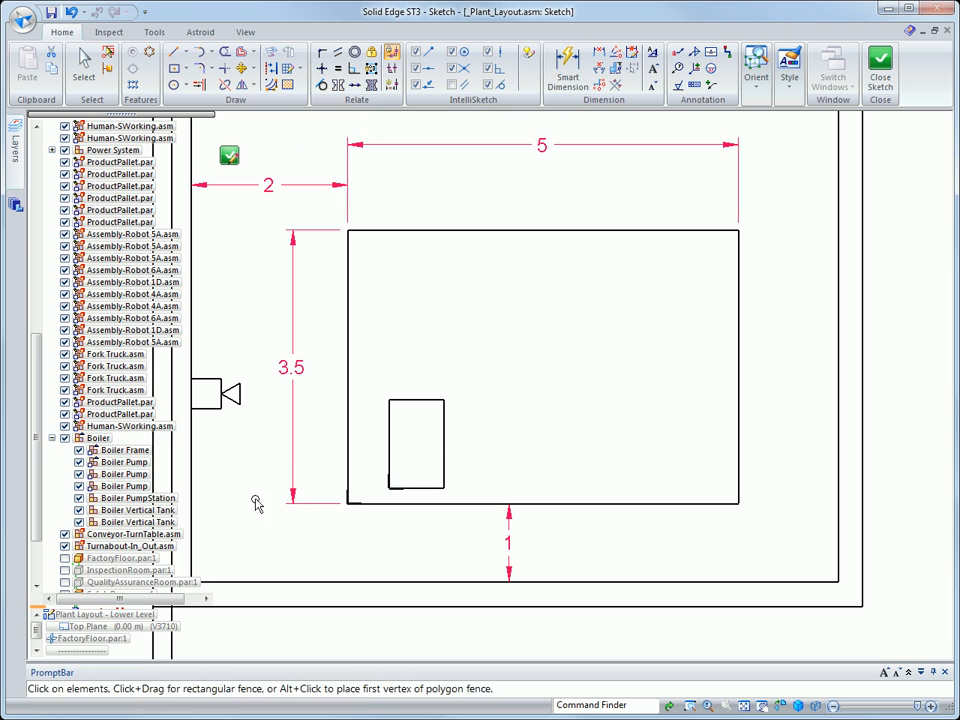
# Step: Position the second Boiler Pump upright to the right of the first pump, aligned with its lower edge
pyautogui.click(122, 479)
pyautogui.rightClick(122, 481)
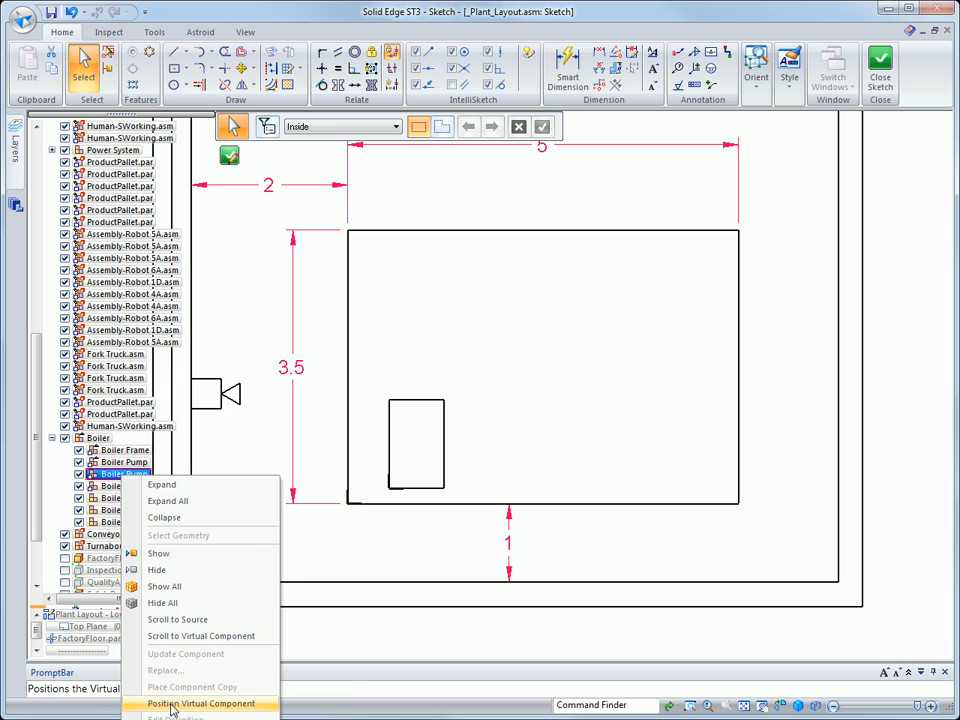
pyautogui.click(200, 703)
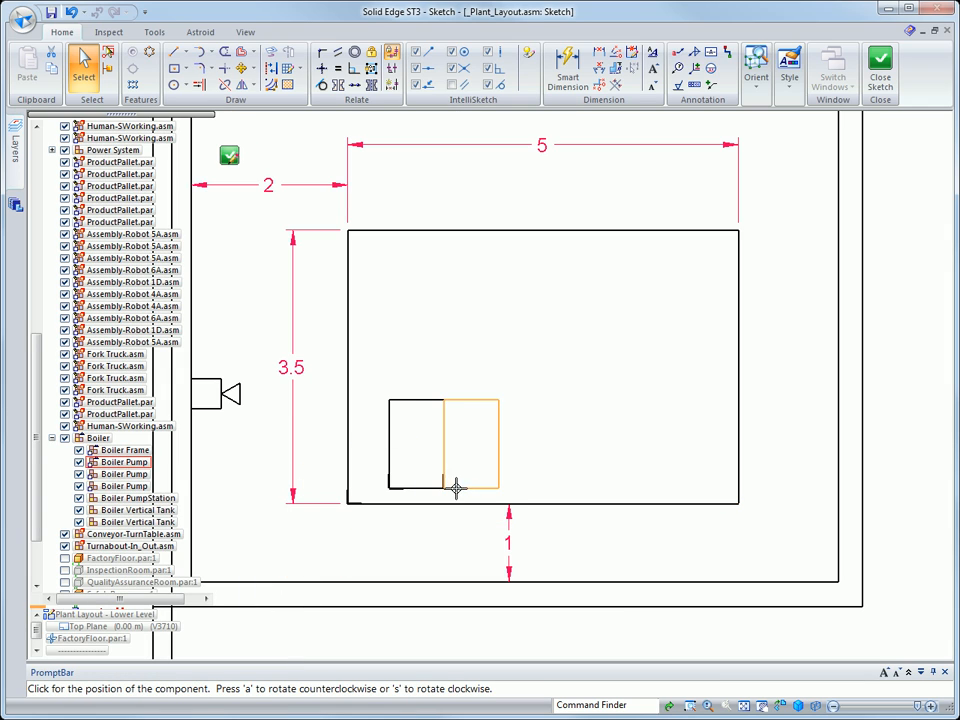
pyautogui.click(493, 484)
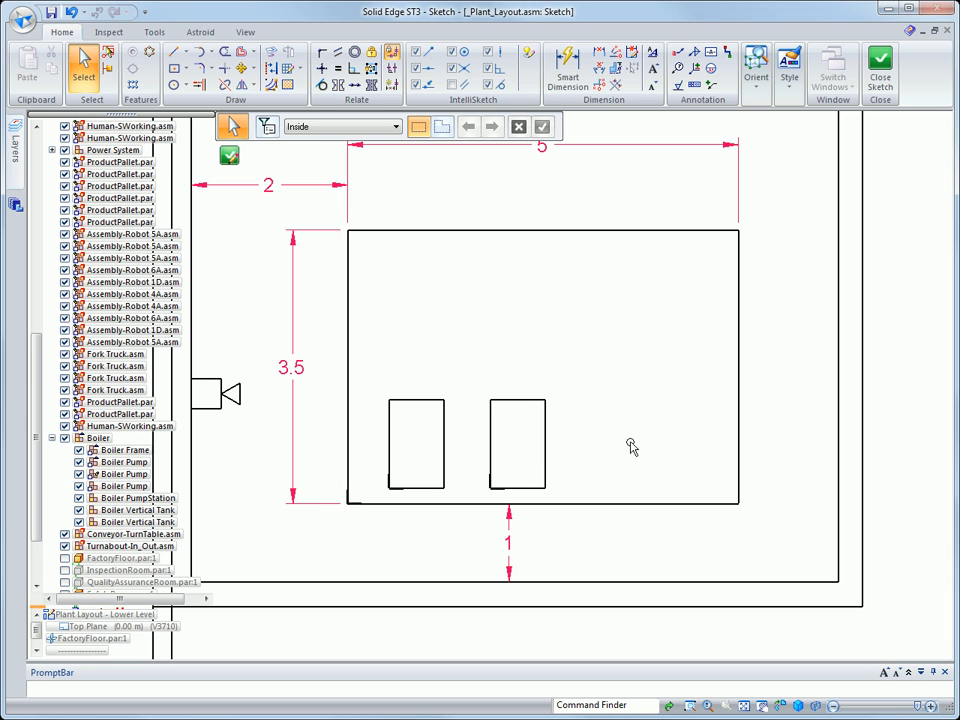
# Step: Position the third Boiler Pump rotated 90° counterclockwise in the right part of the boiler frame, above the other two pumps
pyautogui.click(115, 487)
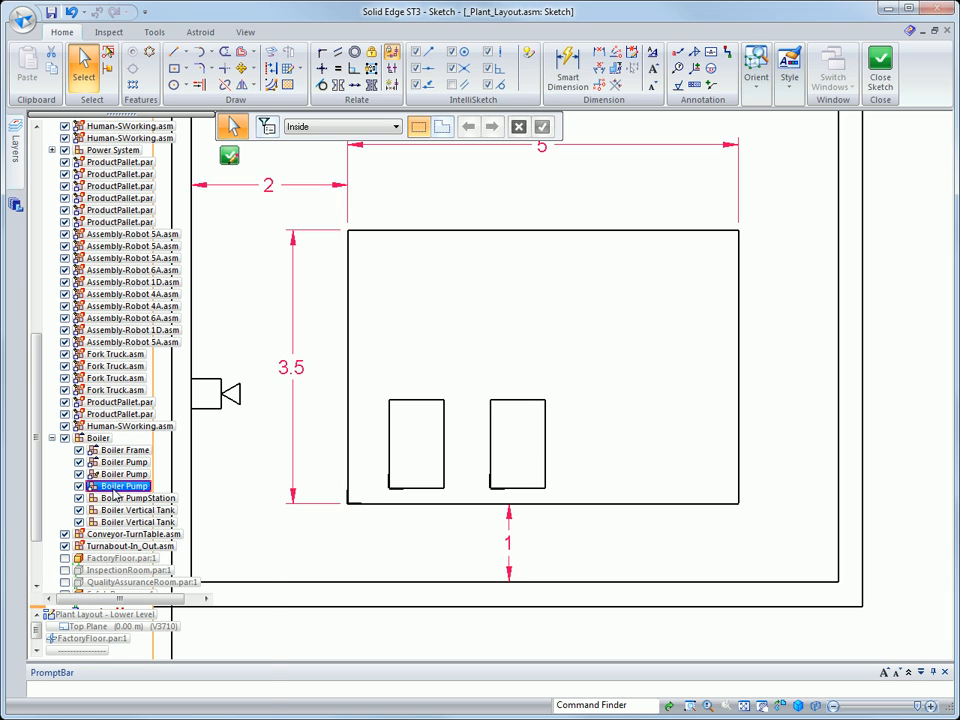
pyautogui.rightClick(114, 489)
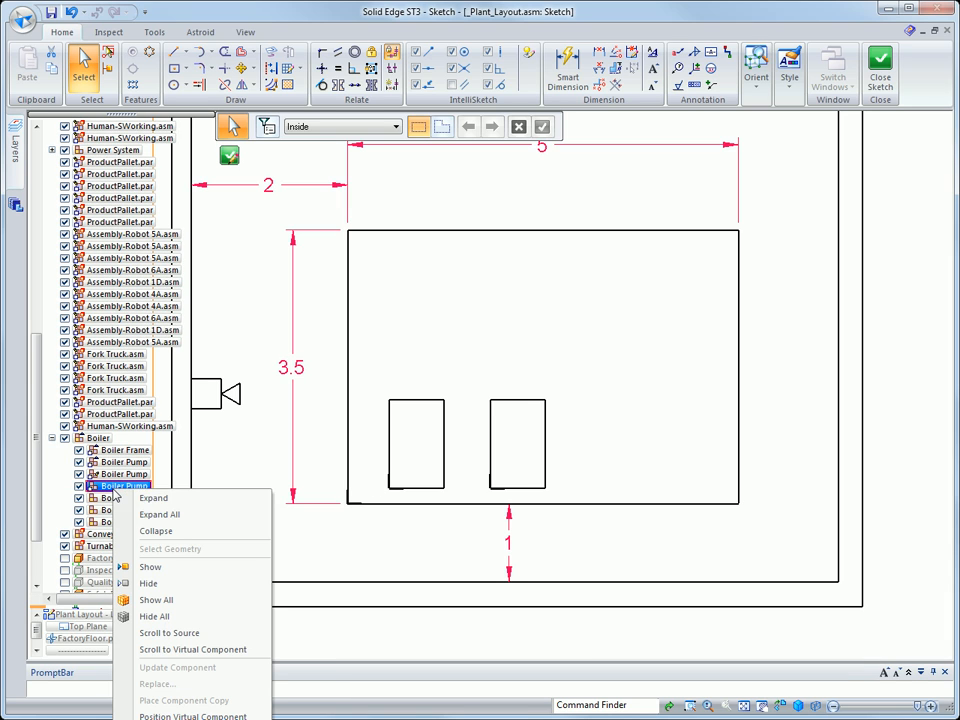
pyautogui.click(185, 716)
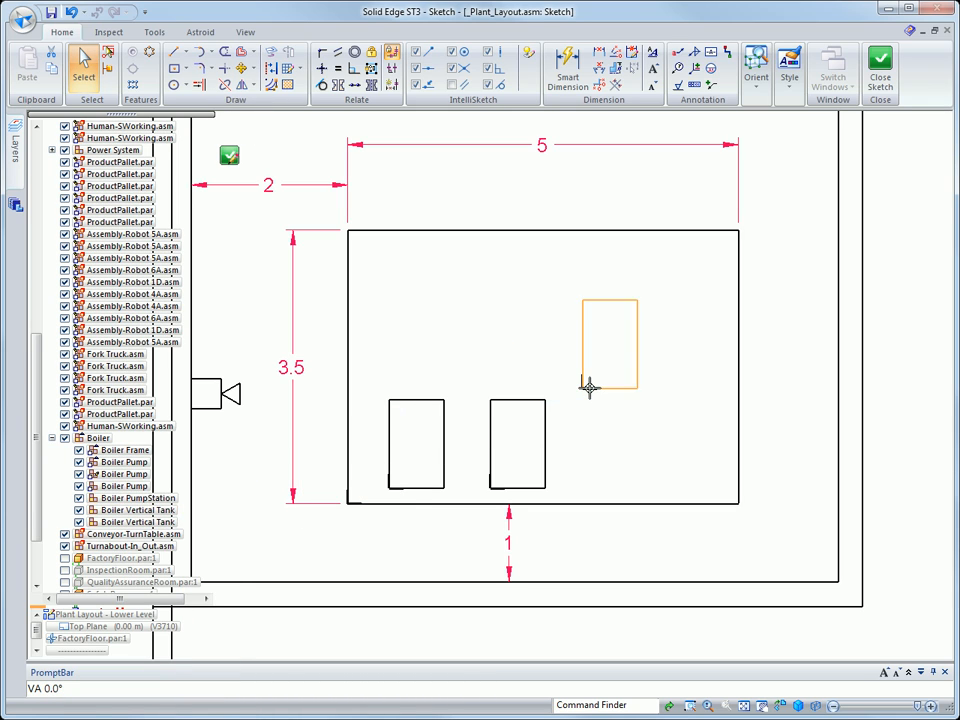
pyautogui.press('Left')
pyautogui.press('Left')
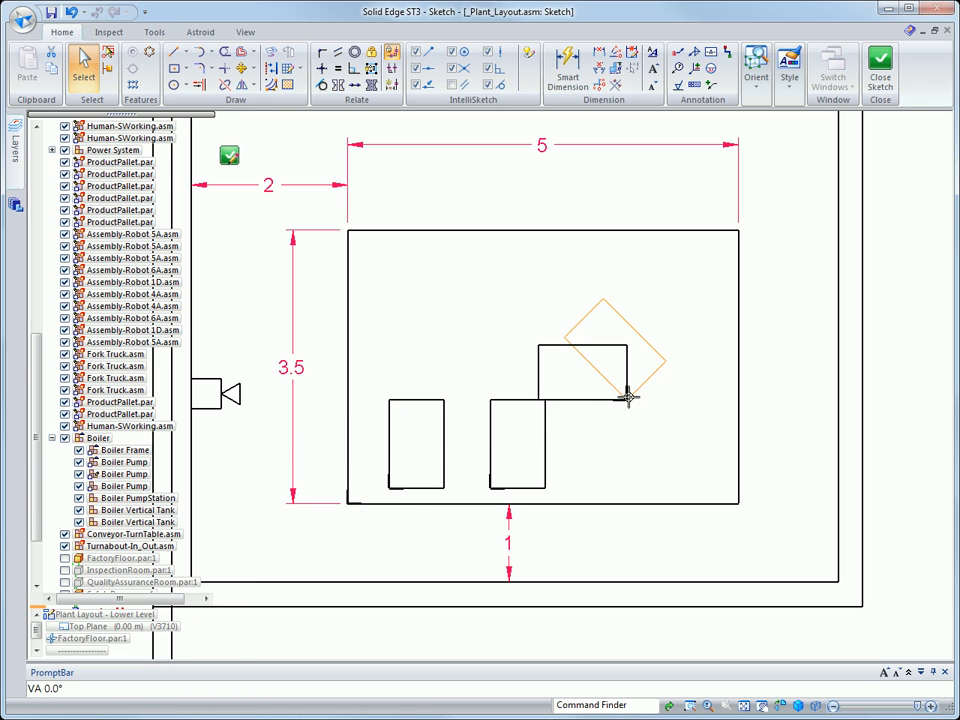
pyautogui.click(679, 377)
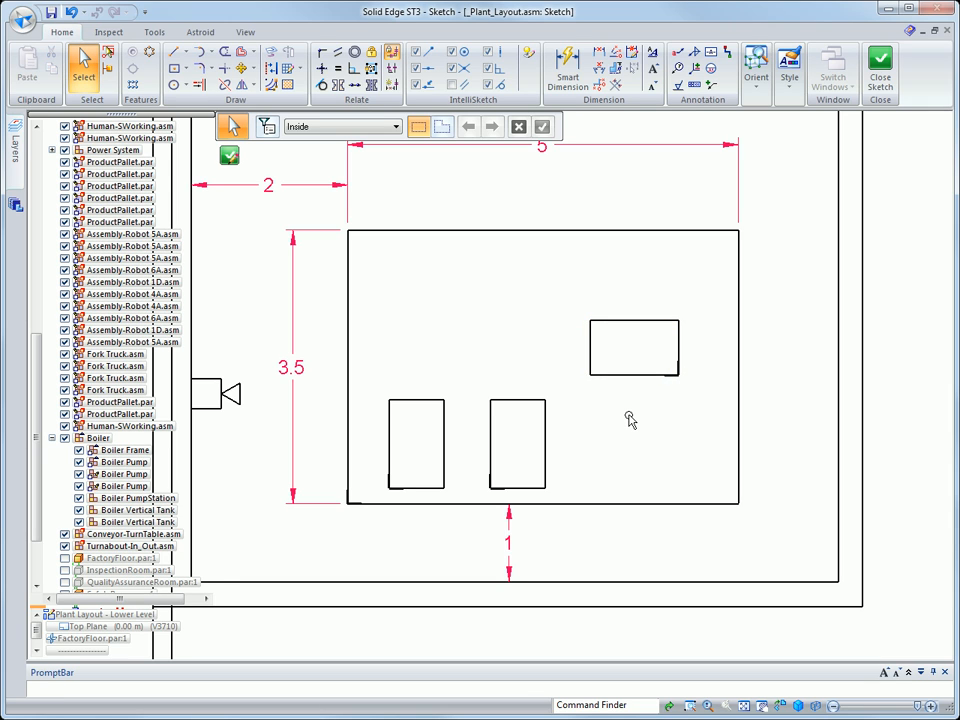
# Step: Sketch a wide rectangle by two points in the upper-right part of the boiler frame, above the third pump
pyautogui.click(185, 68)
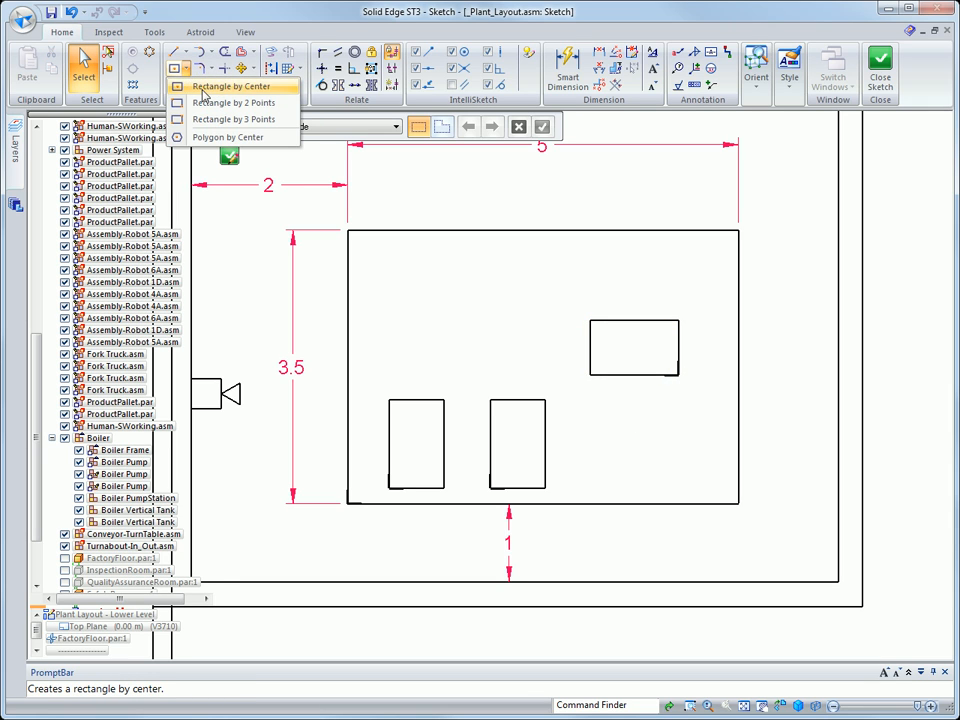
pyautogui.click(215, 104)
pyautogui.click(517, 250)
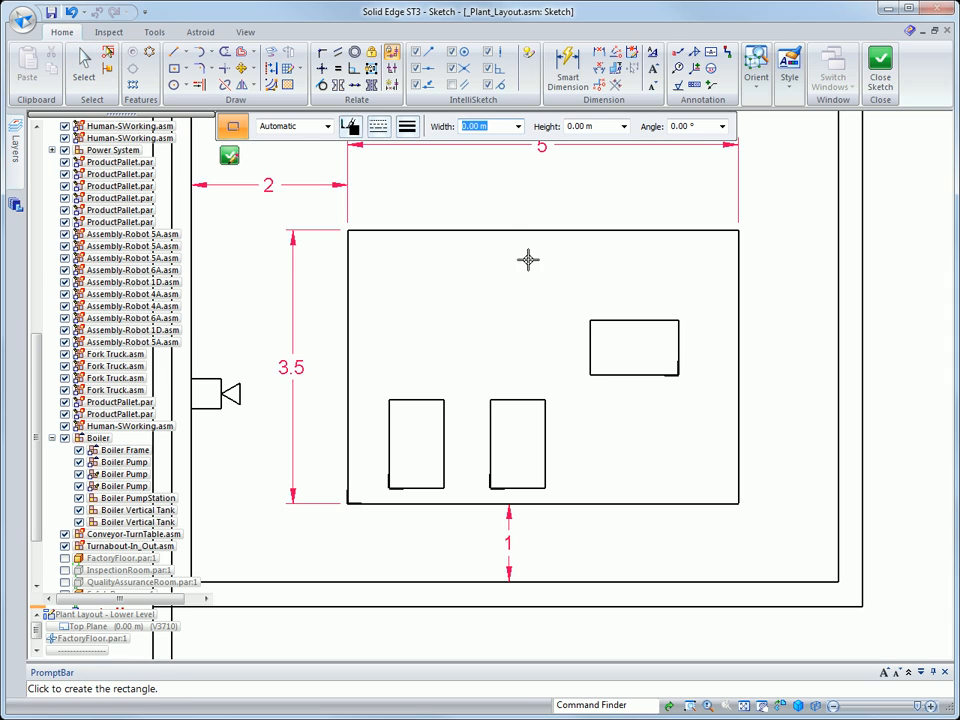
pyautogui.click(689, 306)
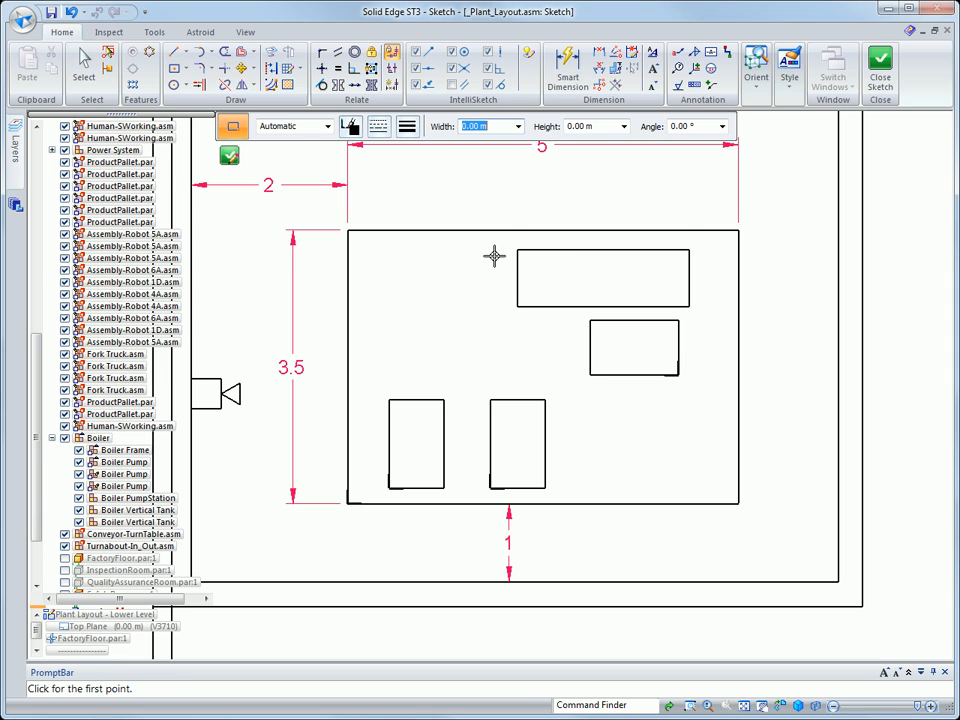
pyautogui.press('Escape')
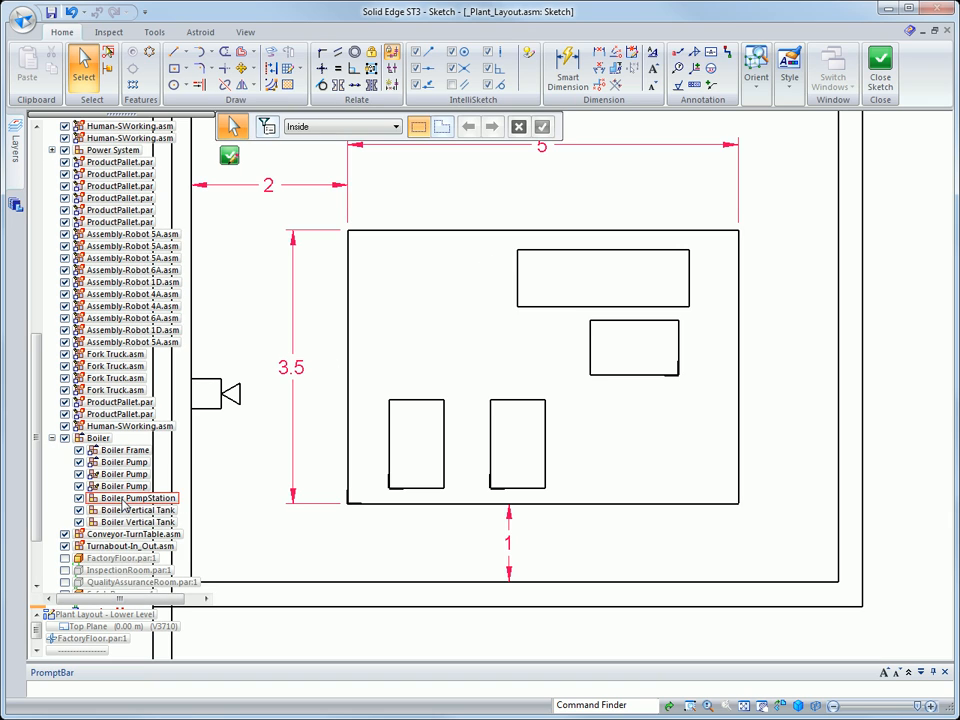
# Step: Define the Boiler PumpStation from the wide rectangle, with its lower-right corner as origin and its right edge as X axis
pyautogui.rightClick(125, 500)
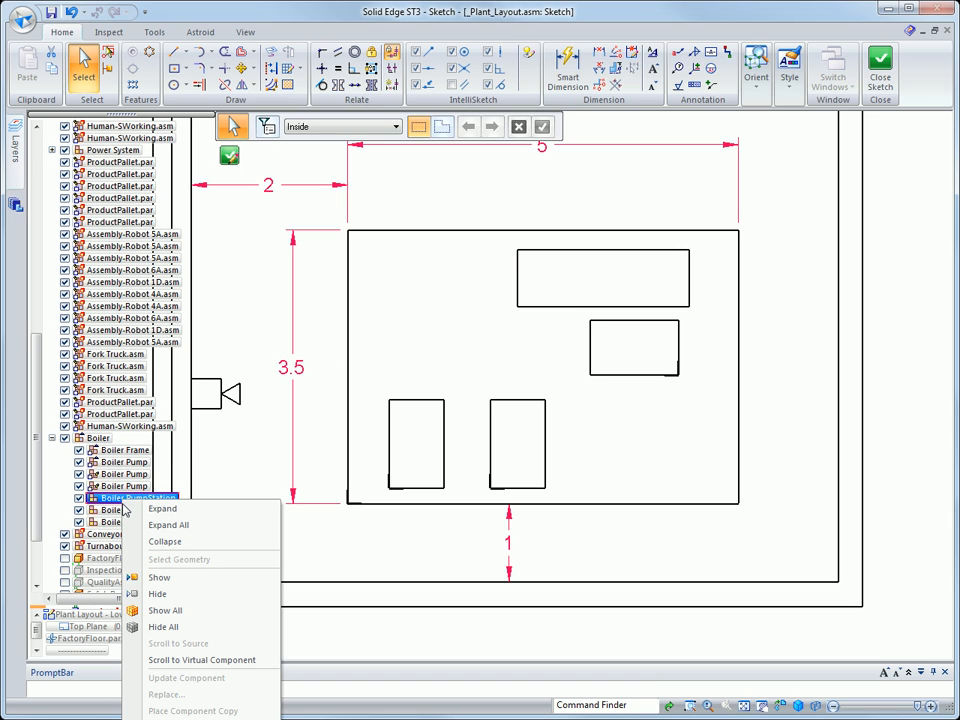
pyautogui.click(268, 443)
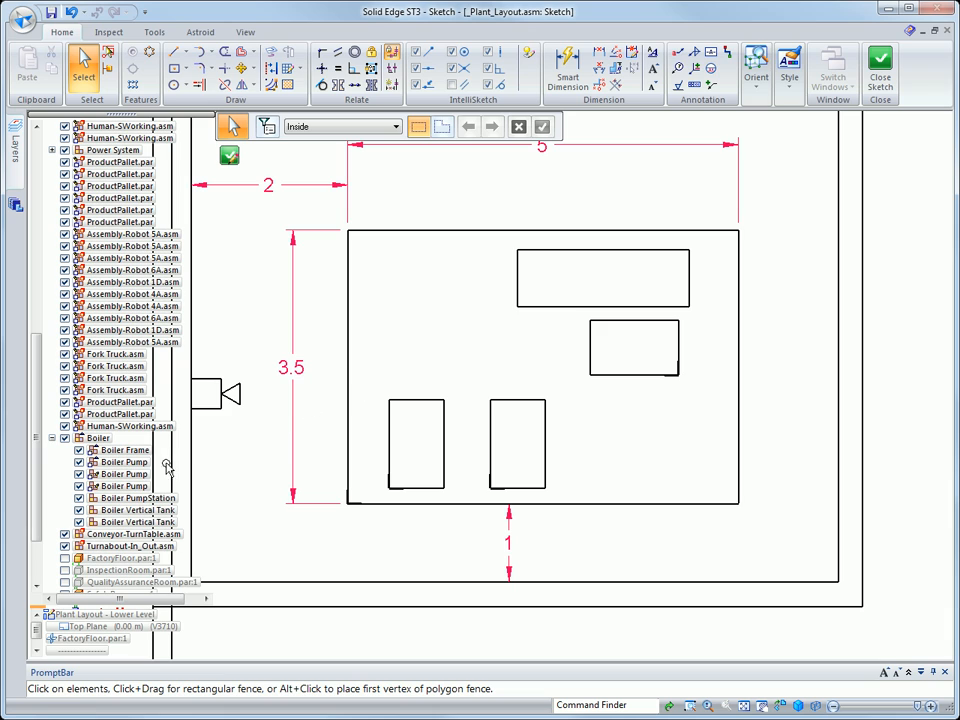
pyautogui.moveTo(39, 480); pyautogui.dragTo(47, 553)
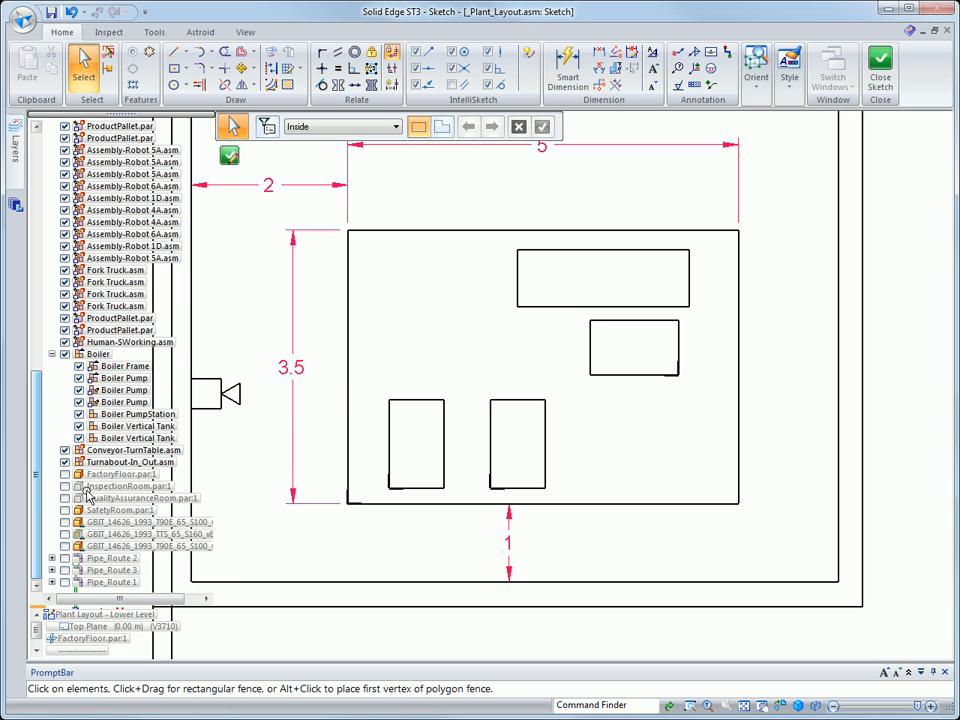
pyautogui.click(124, 415)
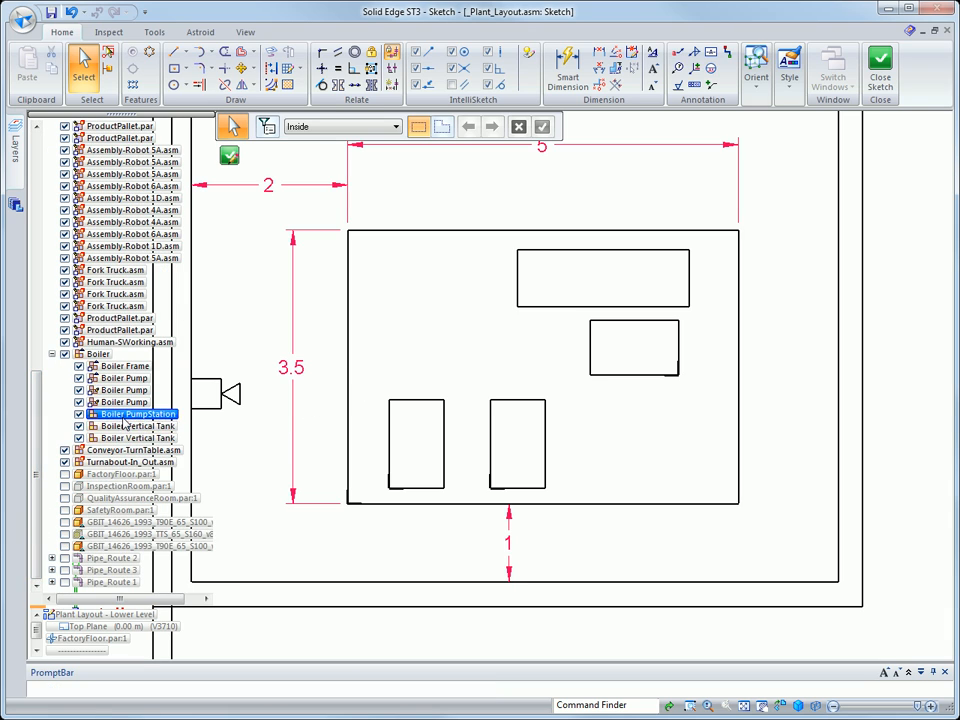
pyautogui.rightClick(123, 416)
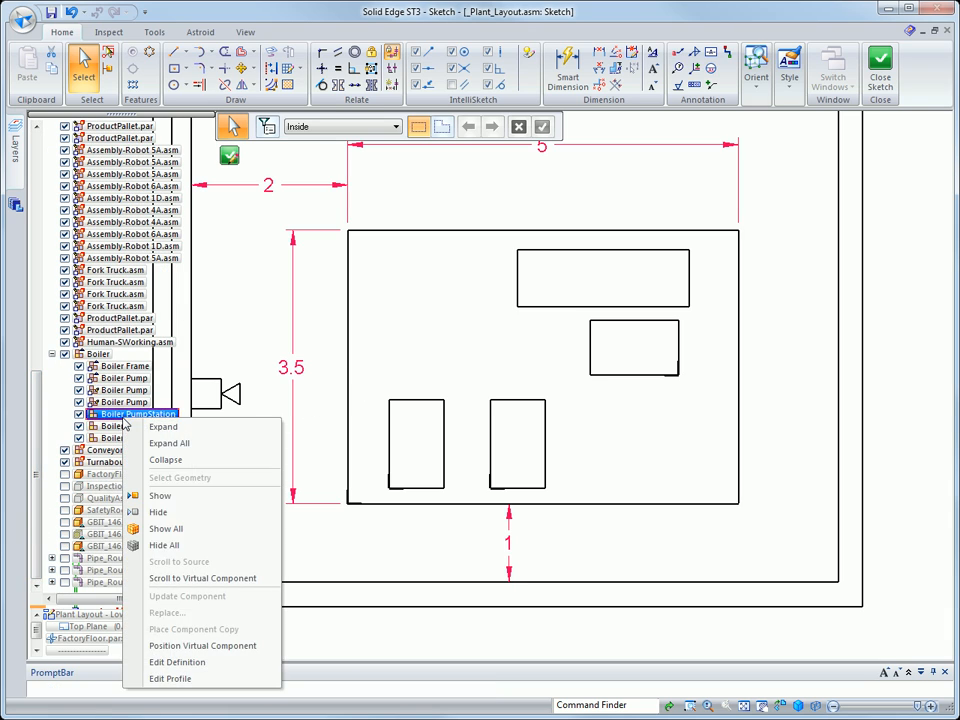
pyautogui.click(160, 662)
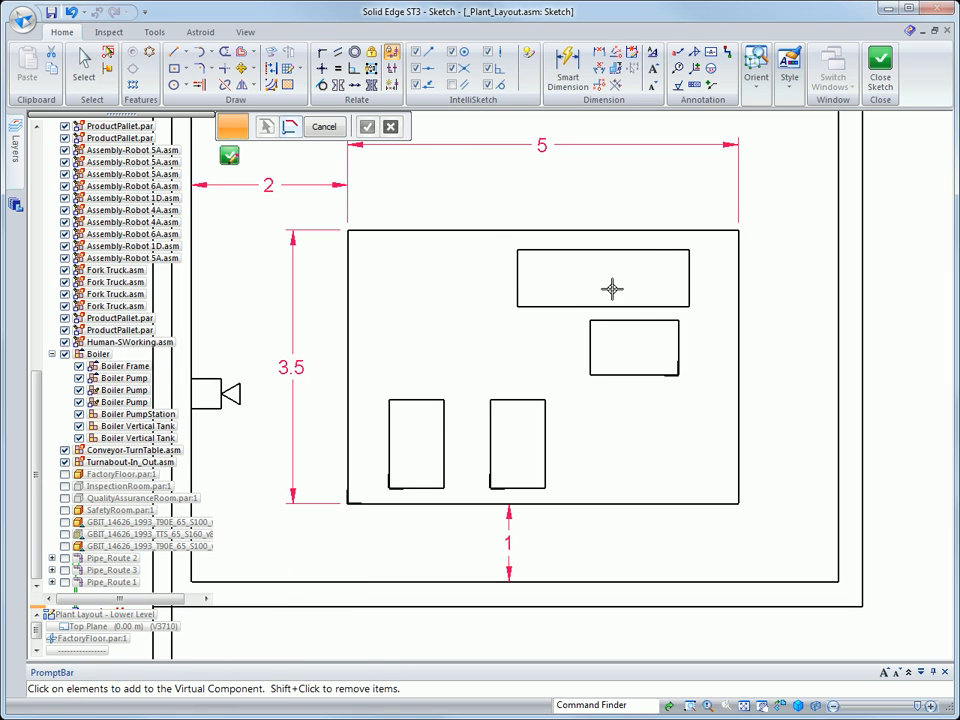
pyautogui.moveTo(493, 246); pyautogui.dragTo(699, 313)
pyautogui.rightClick(698, 311)
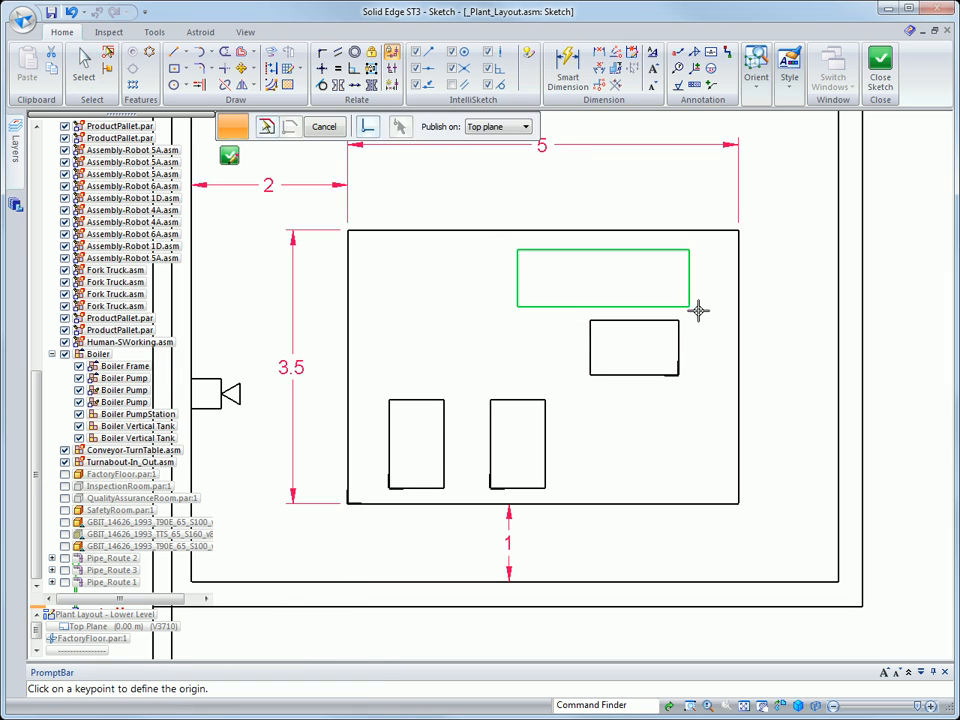
pyautogui.click(689, 250)
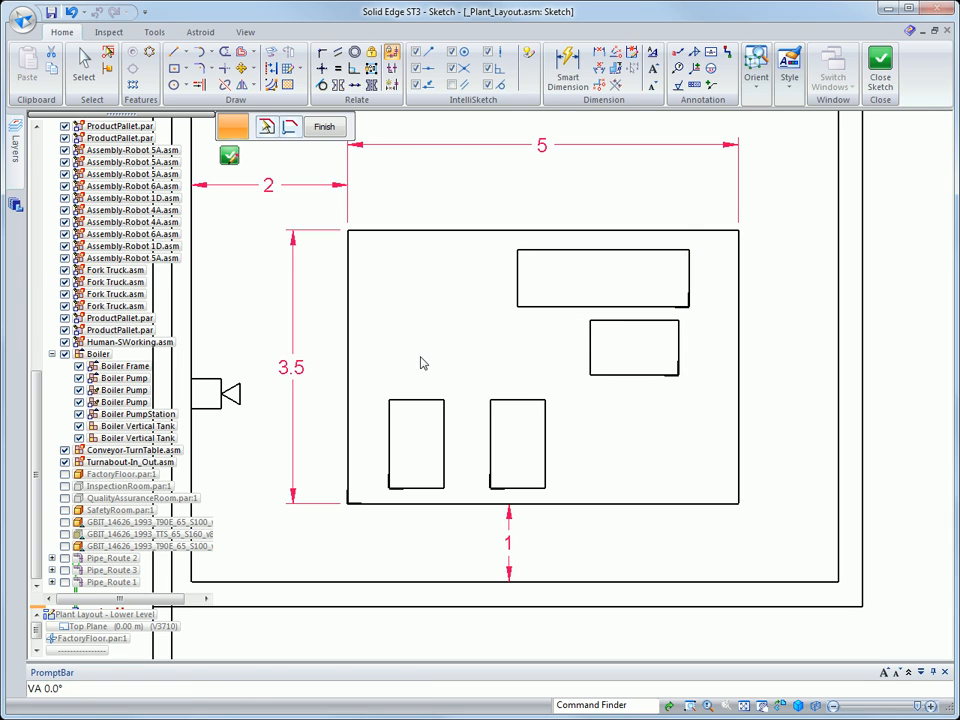
# Step: Sketch a circle about 0.88 m in diameter in the upper-left part of the boiler frame
pyautogui.click(173, 84)
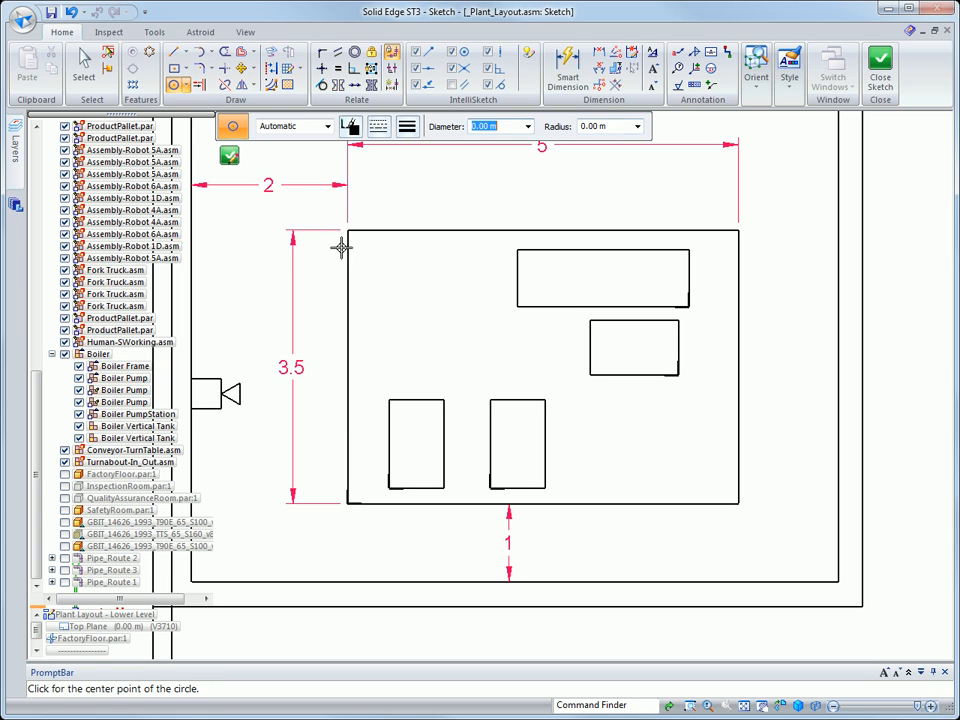
pyautogui.click(417, 270)
pyautogui.click(444, 291)
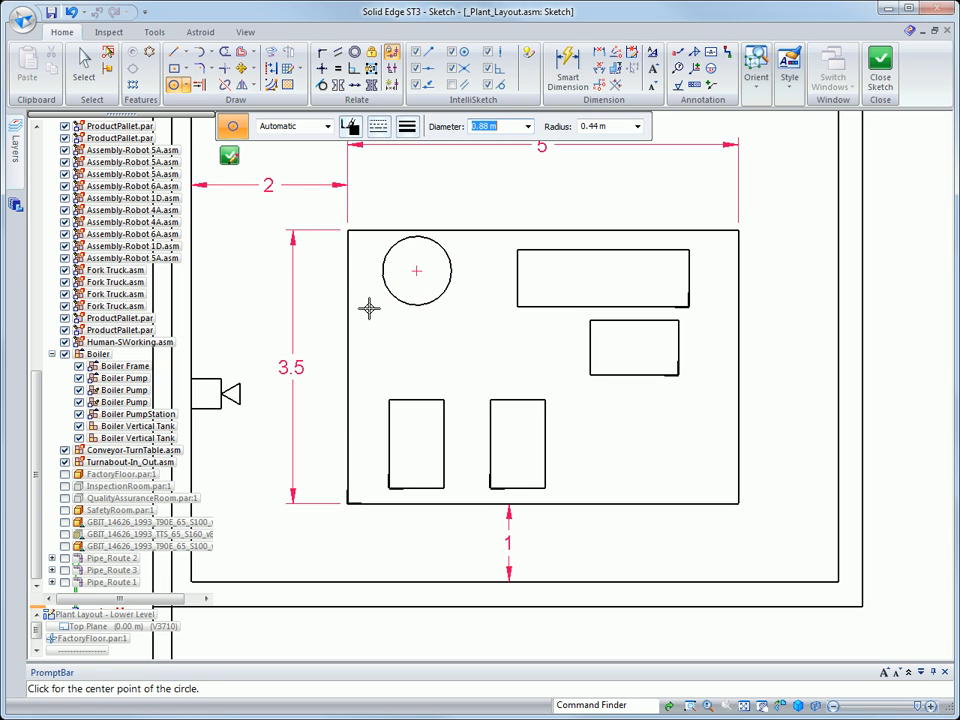
pyautogui.press('Escape')
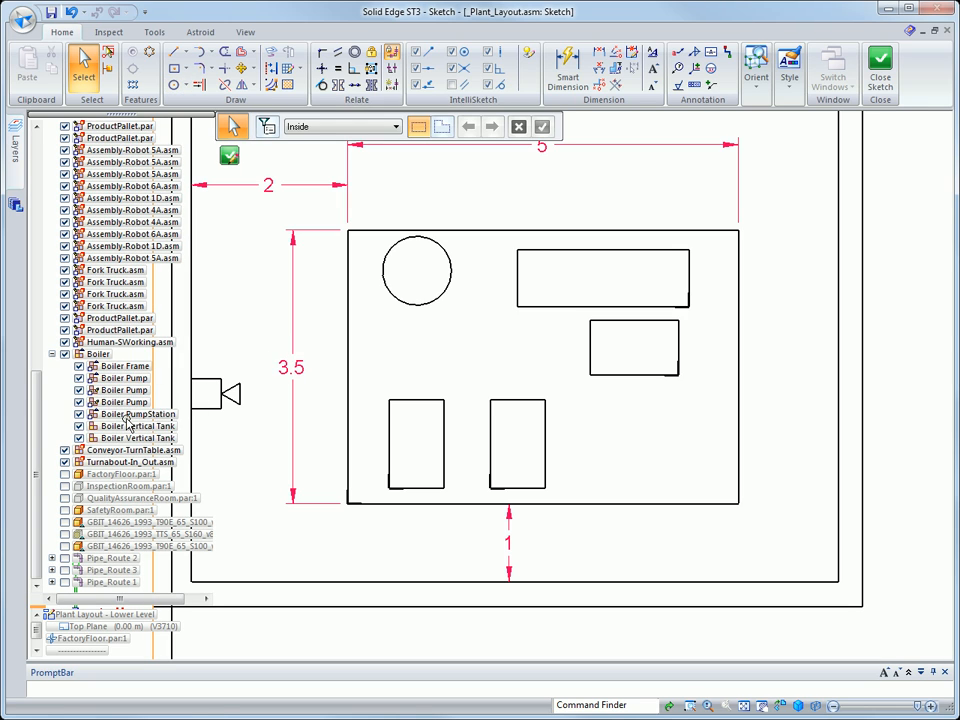
# Step: Define the first Boiler Vertical Tank from the circle, with its center as origin and the X axis pointing horizontally right
pyautogui.click(128, 426)
pyautogui.rightClick(128, 426)
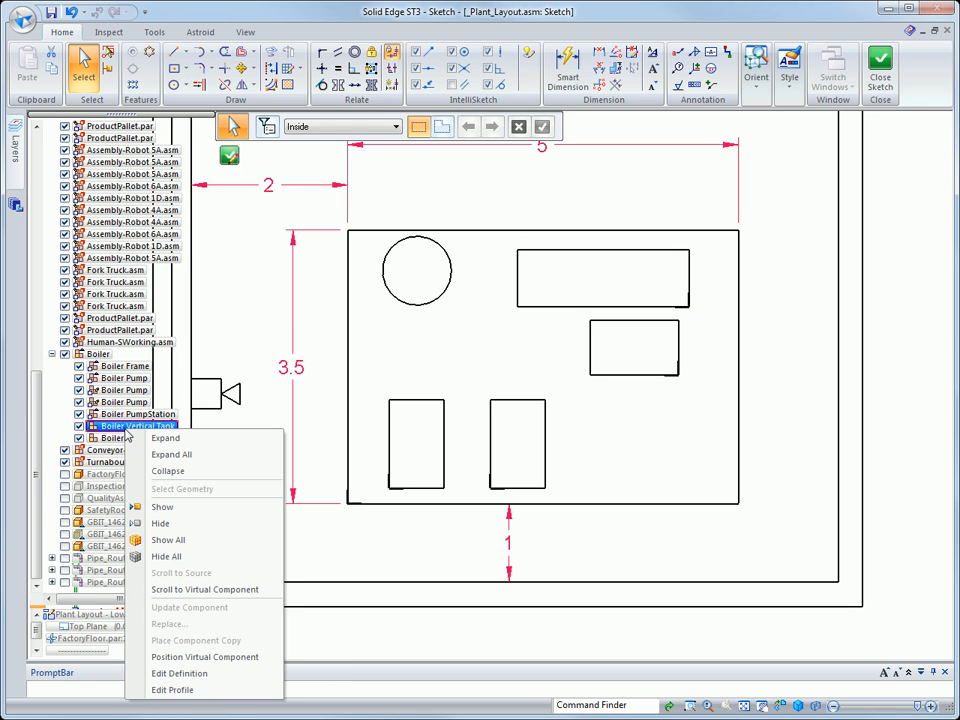
pyautogui.click(180, 673)
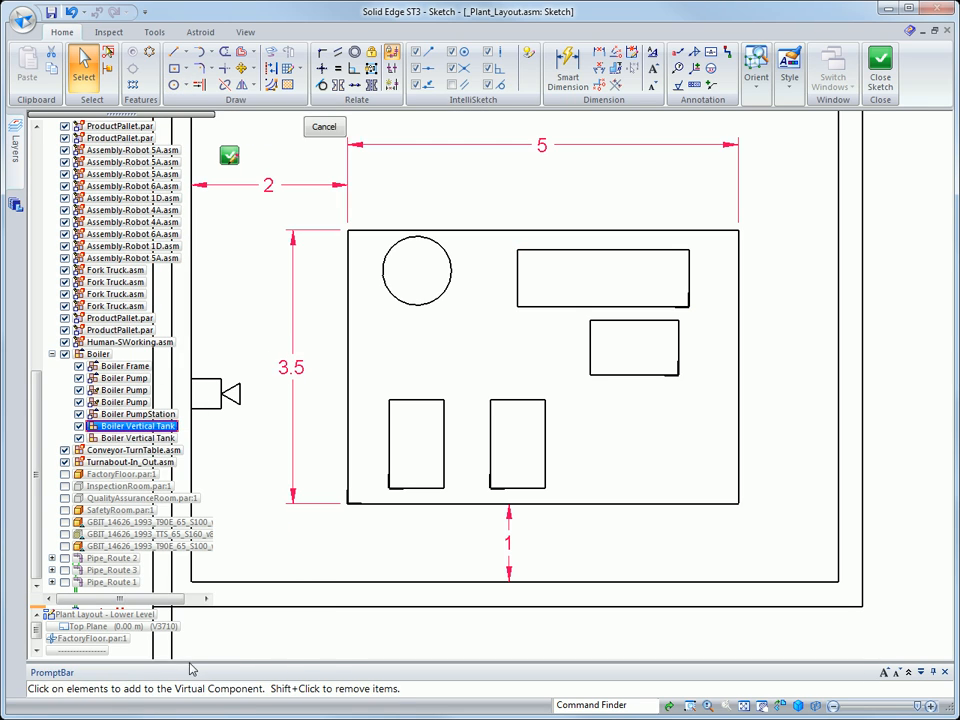
pyautogui.click(417, 304)
pyautogui.rightClick(445, 299)
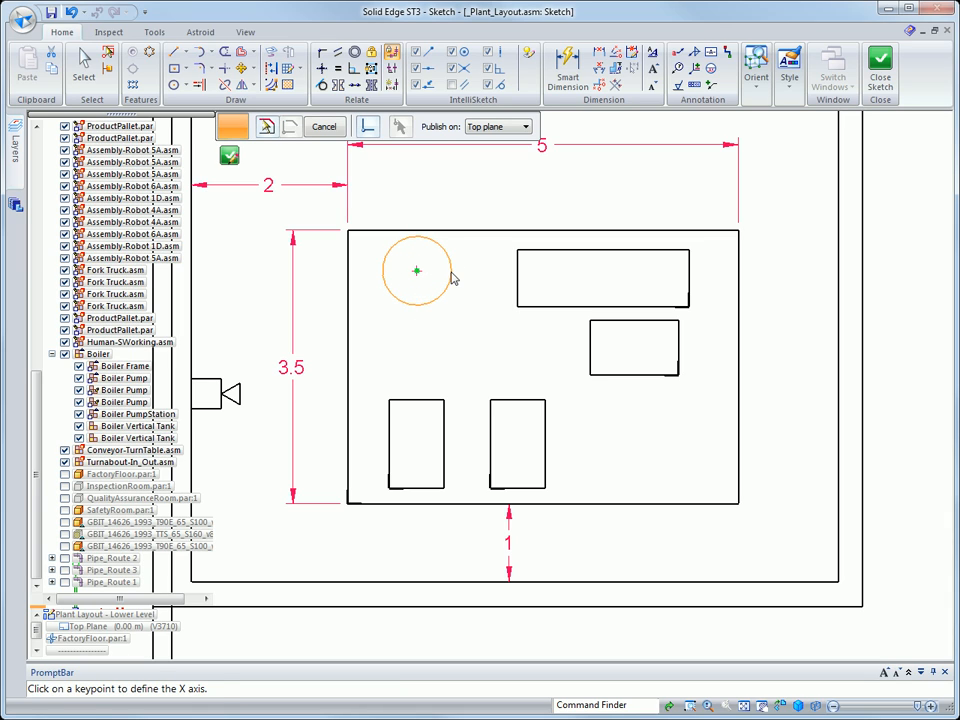
pyautogui.click(450, 271)
pyautogui.rightClick(376, 375)
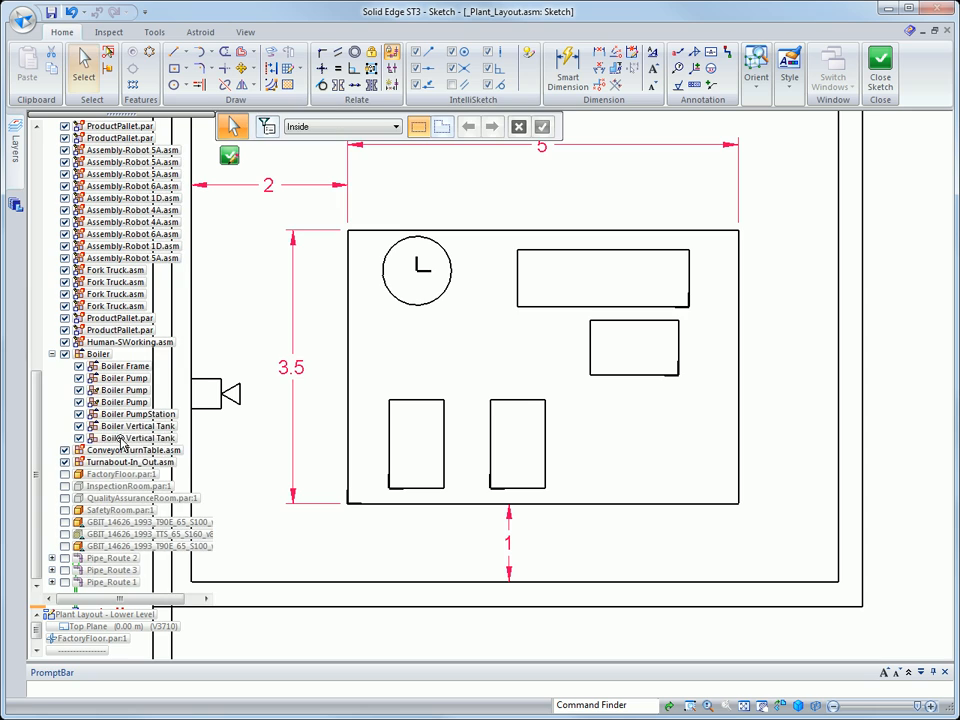
# Step: Position the second Boiler Vertical Tank directly below the first tank, vertically aligned with its center
pyautogui.rightClick(121, 439)
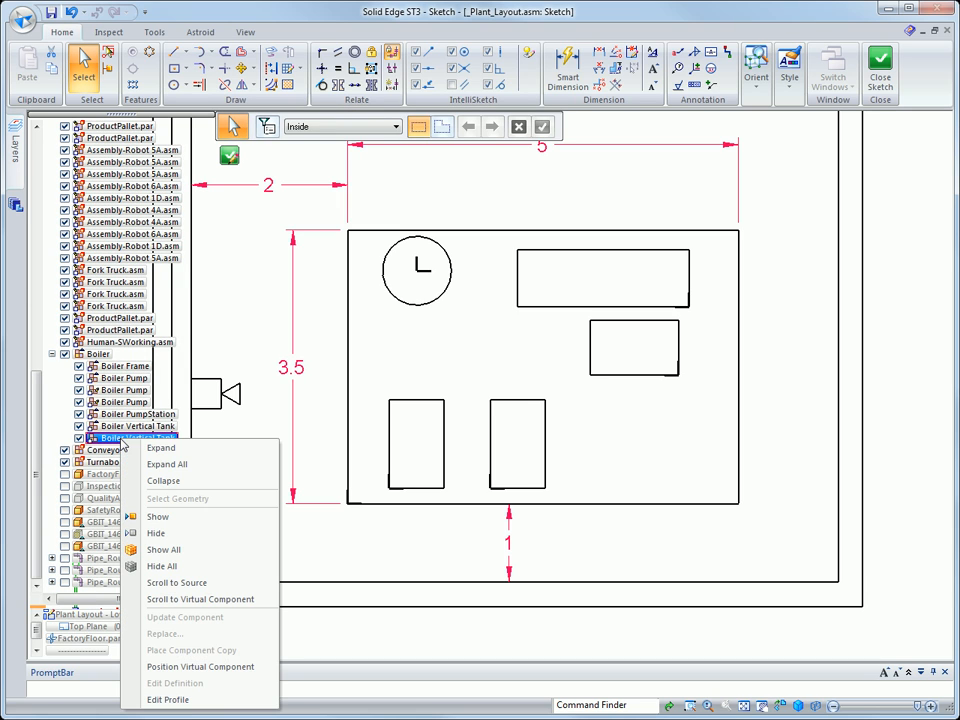
pyautogui.click(162, 666)
pyautogui.click(414, 318)
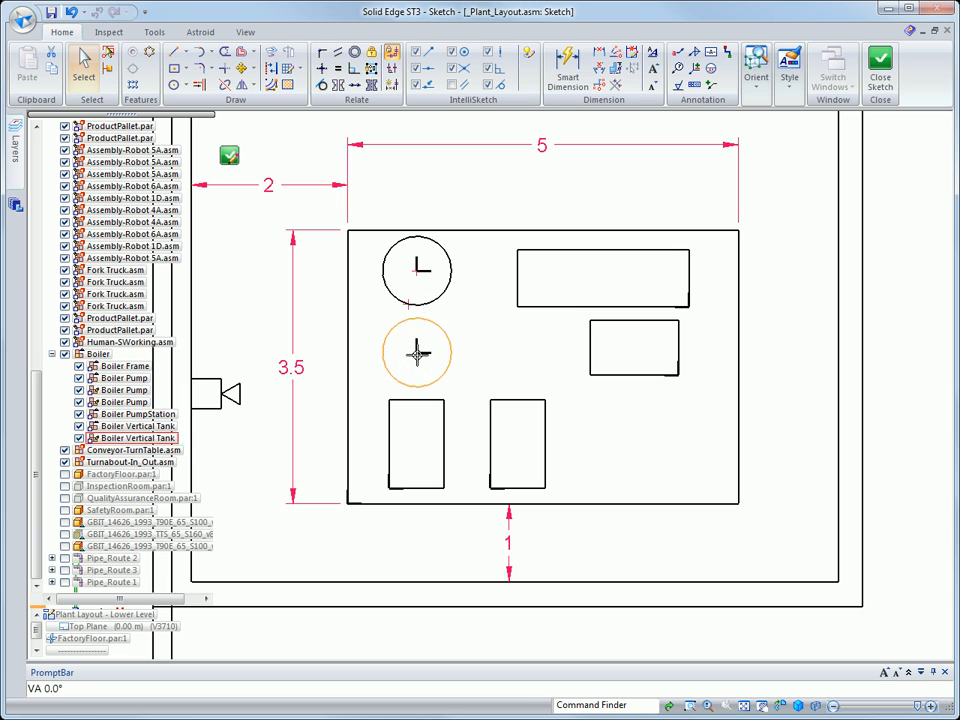
pyautogui.click(417, 352)
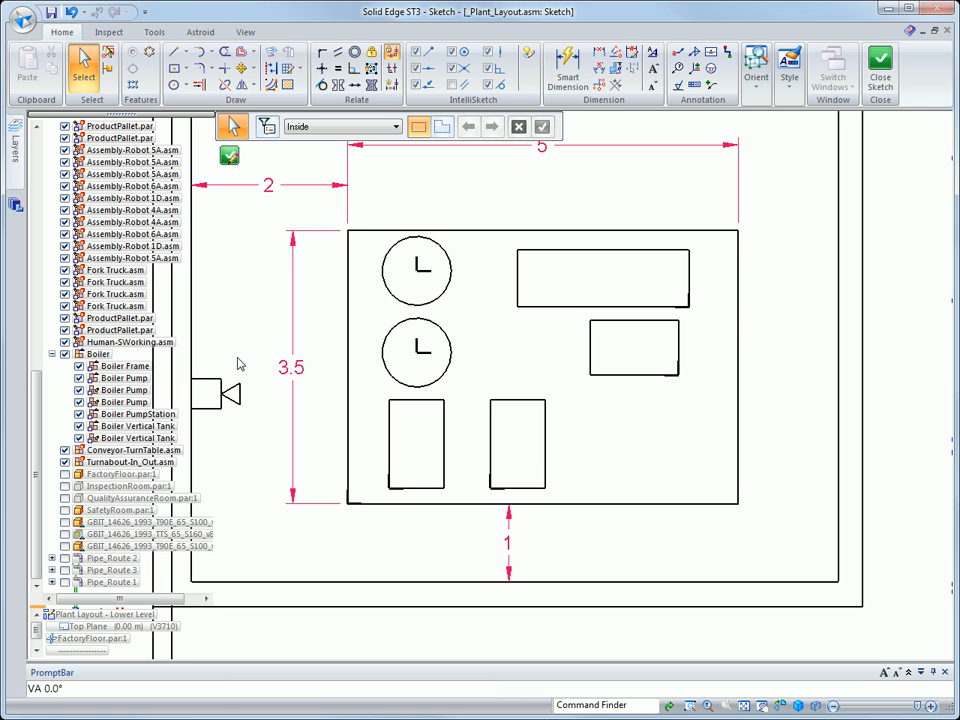
# Step: Close the lower level sketch and open the Plant Layout - Upper Level sketch profile for editing
pyautogui.scroll(-2, 238, 361)
pyautogui.scroll(-8, 238, 364)
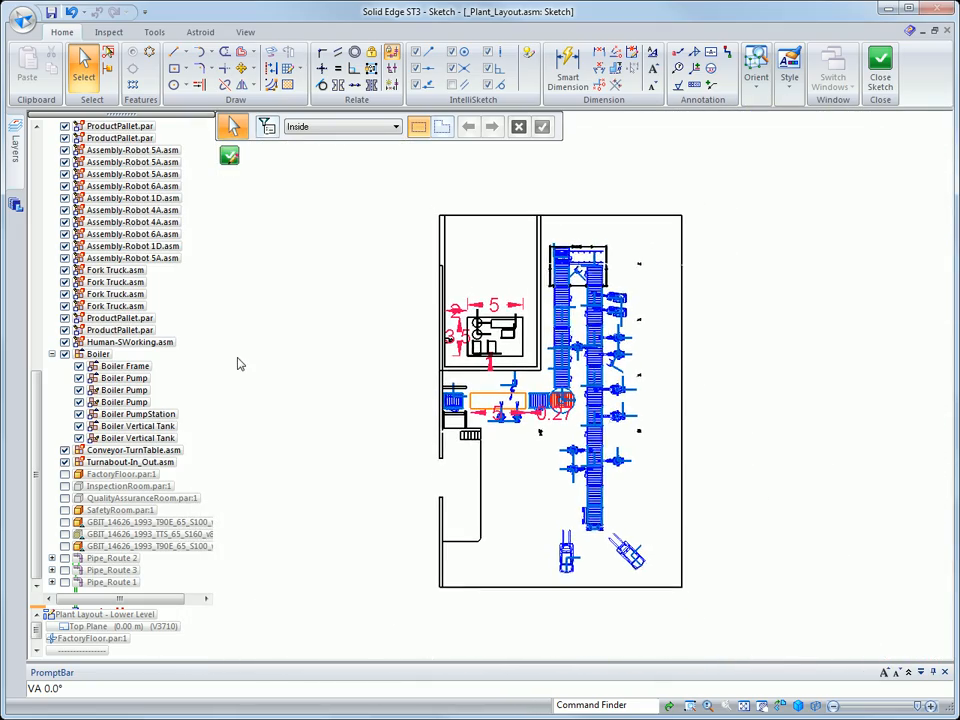
pyautogui.click(230, 158)
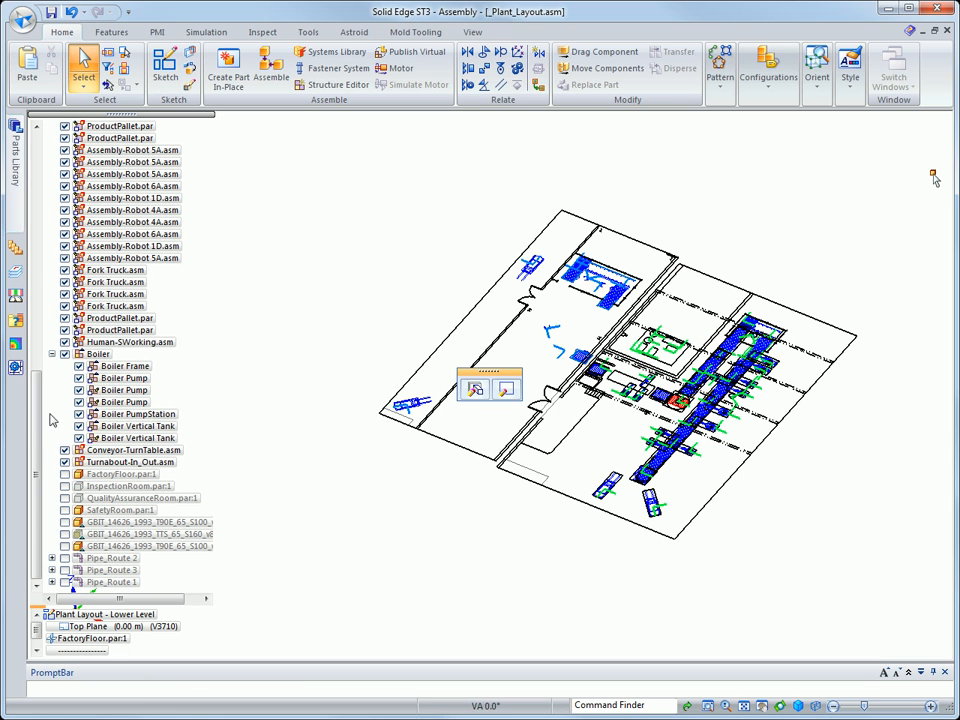
pyautogui.scroll(15, 53, 400)
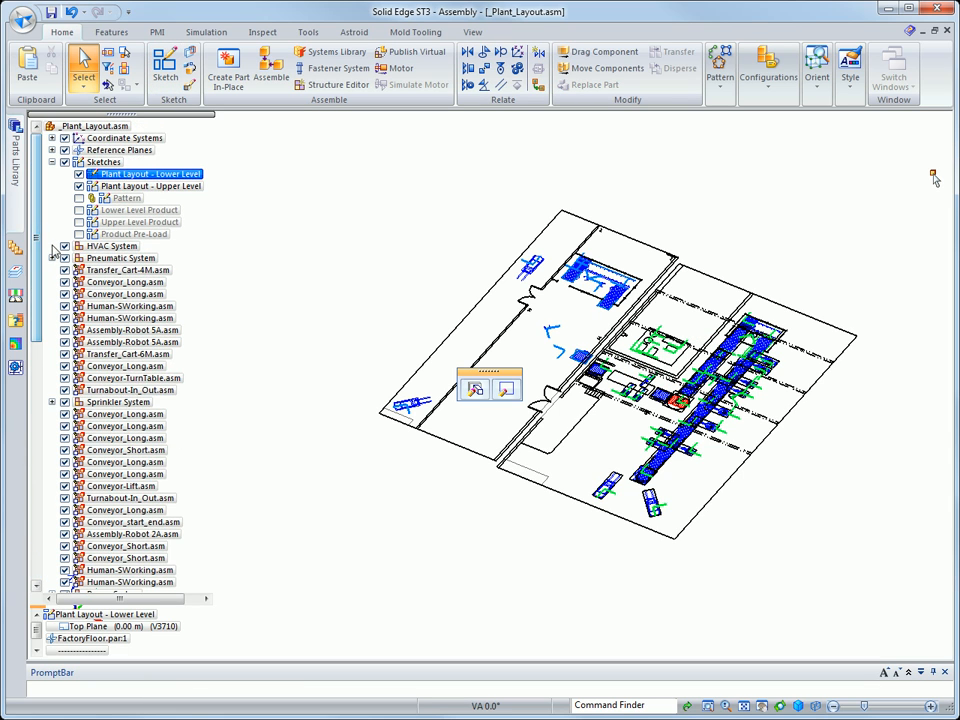
pyautogui.click(152, 186)
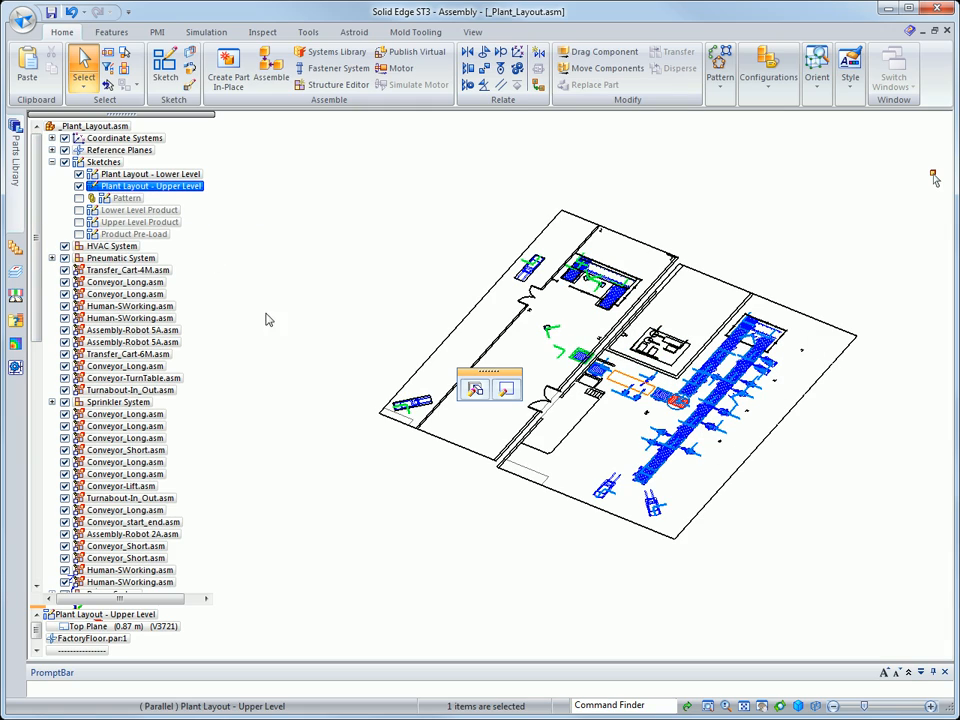
pyautogui.click(476, 389)
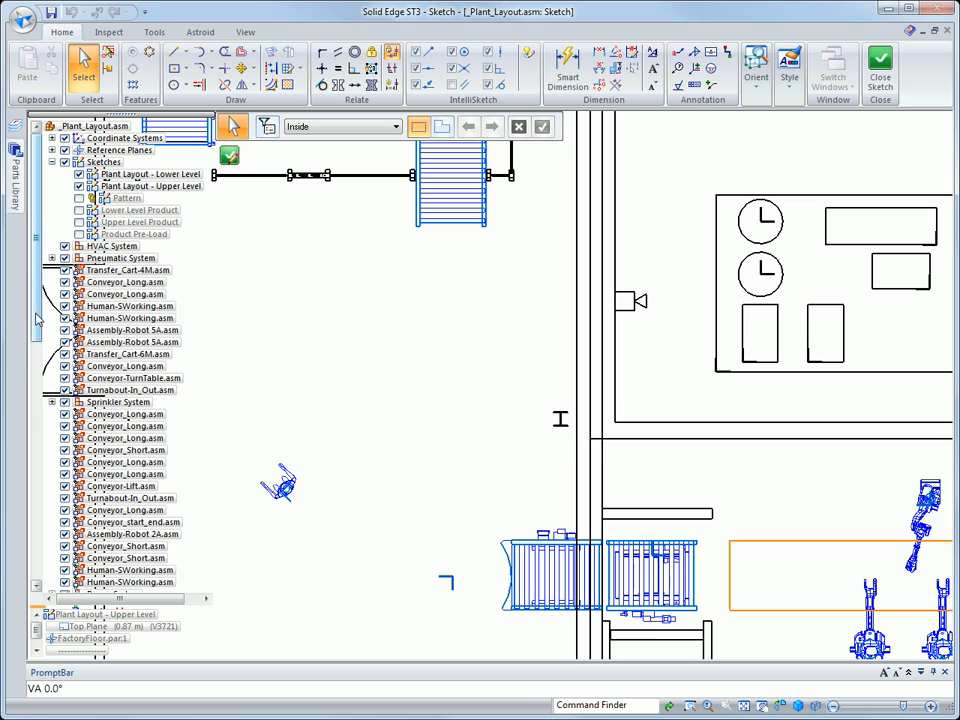
# Step: Place Conveyor-TurnTable.asm at the curved left end of the horizontal turnabout conveyor, centered on that conveyor's origin mark
pyautogui.moveTo(37, 318); pyautogui.dragTo(41, 543)
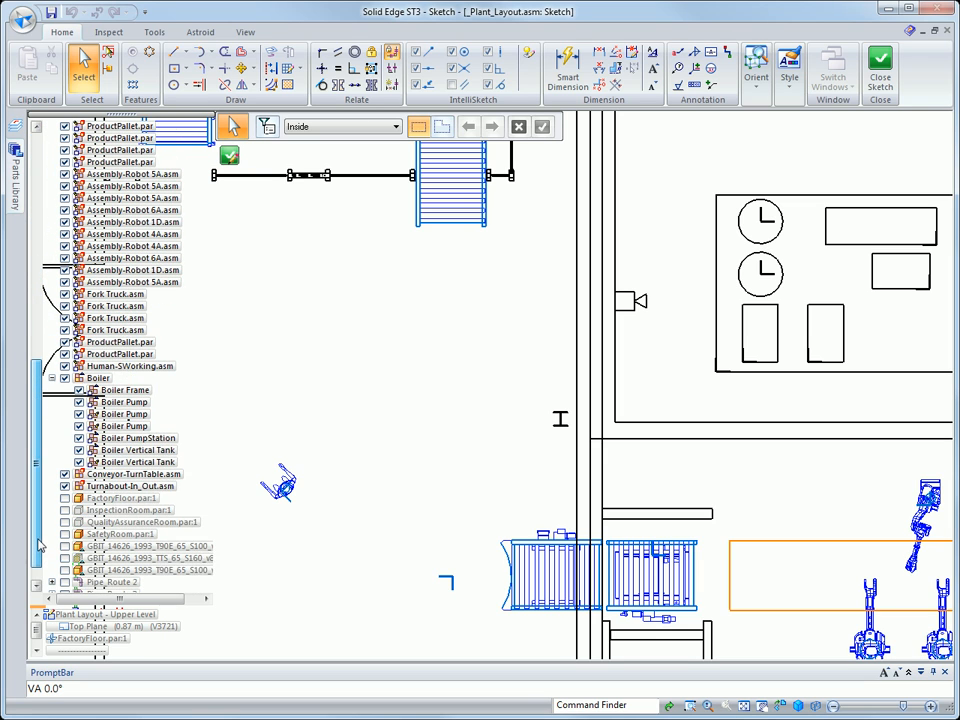
pyautogui.click(135, 474)
pyautogui.moveTo(137, 483)
pyautogui.mouseDown()
pyautogui.moveTo(358, 443)
pyautogui.moveTo(504, 555)
pyautogui.moveTo(510, 600)
pyautogui.moveTo(452, 577)
pyautogui.mouseUp()
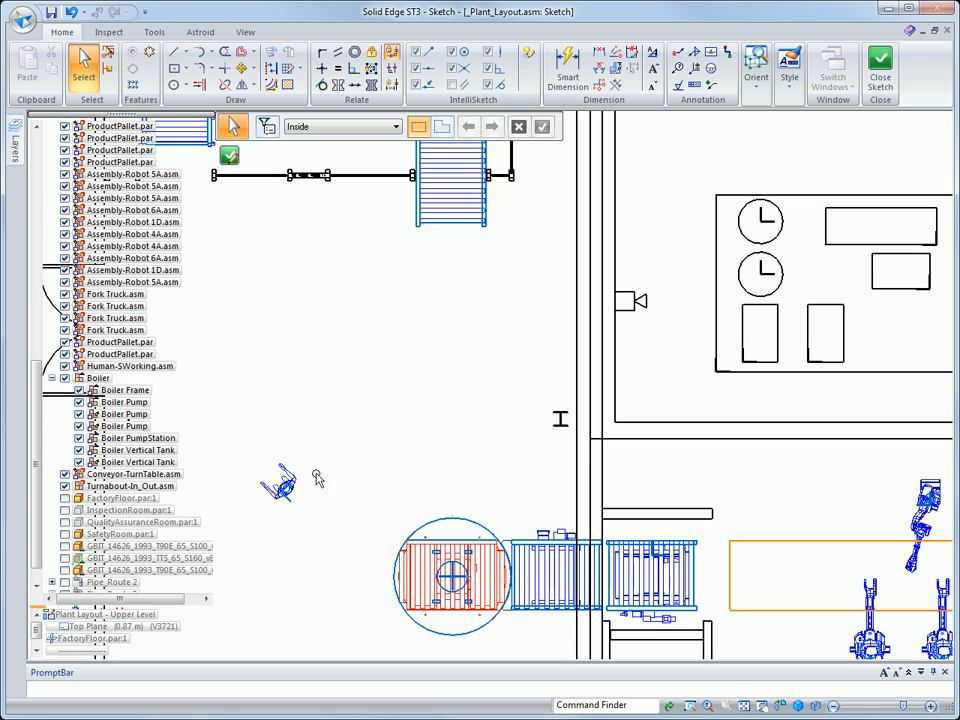
# Step: Place Turnabout-In_Out.asm rotated 90° clockwise above the turntable, with its origin at the turntable's center
pyautogui.click(131, 486)
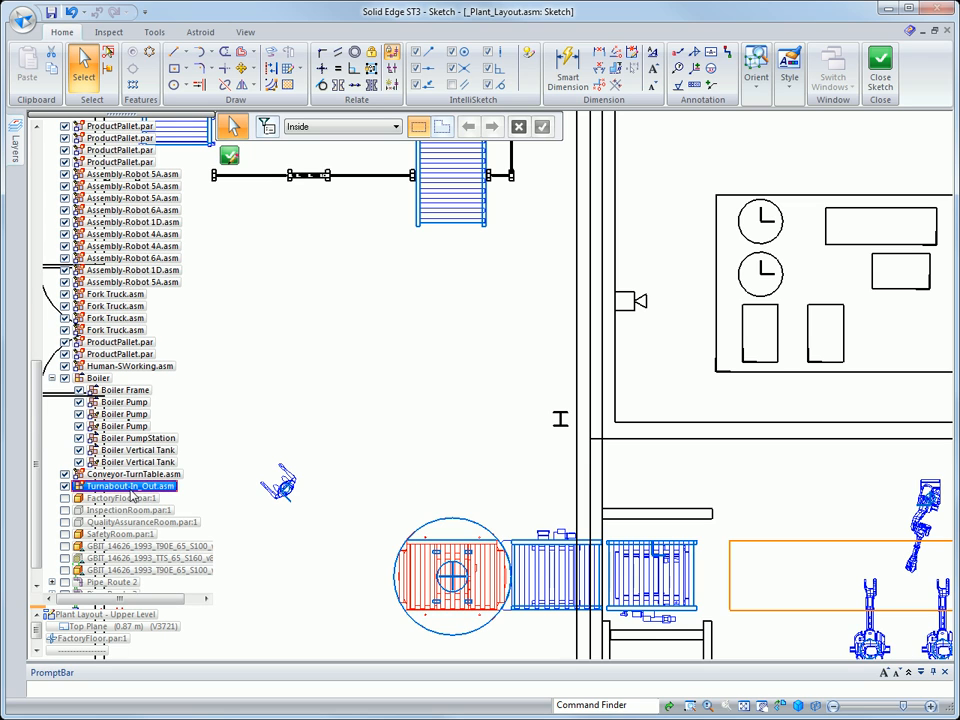
pyautogui.moveTo(131, 493)
pyautogui.mouseDown()
pyautogui.moveTo(364, 409)
pyautogui.moveTo(381, 388)
pyautogui.mouseUp()
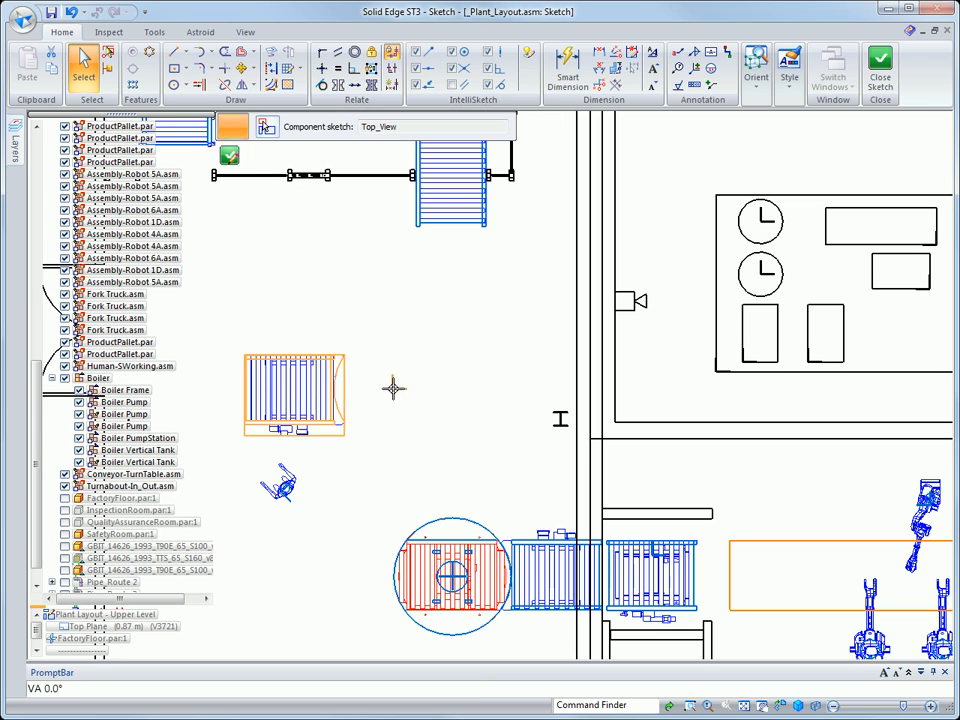
pyautogui.press('Right')
pyautogui.press('Right')
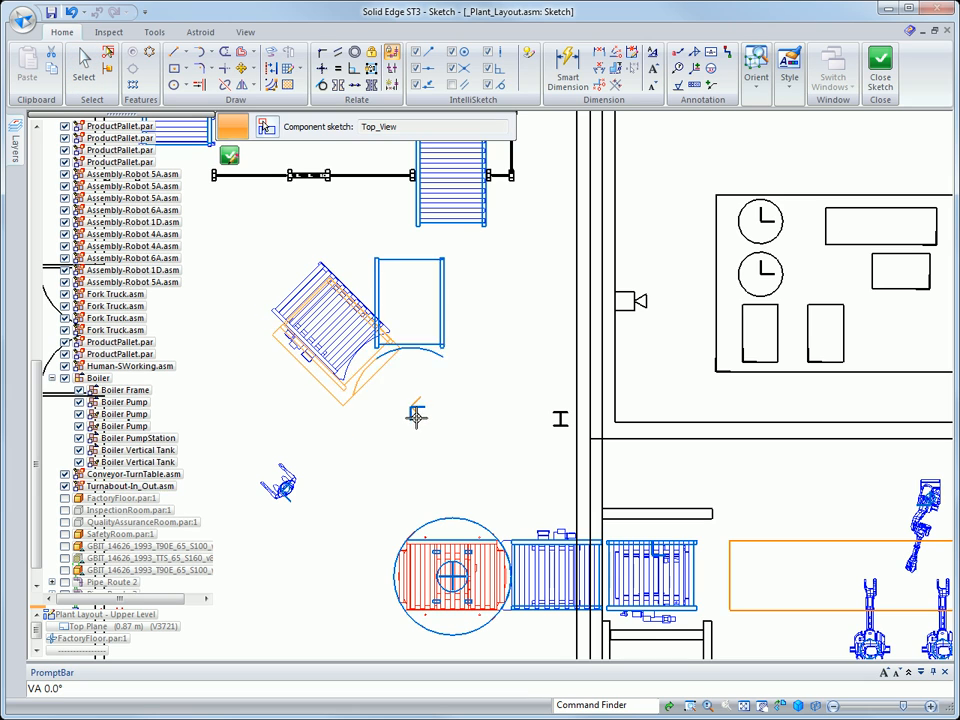
pyautogui.press('Right')
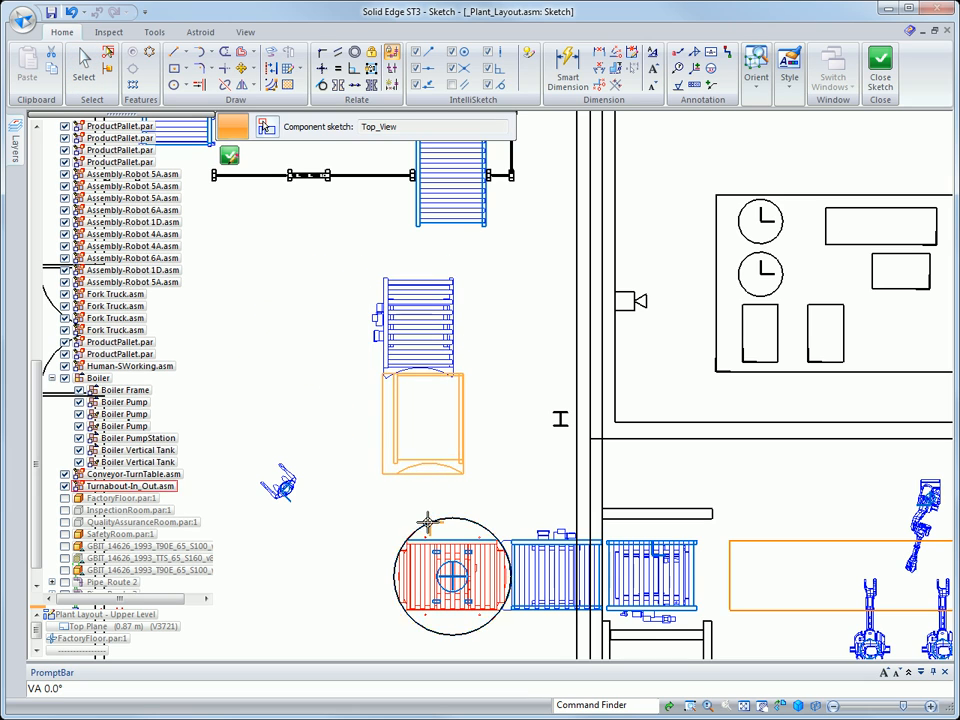
pyautogui.click(453, 577)
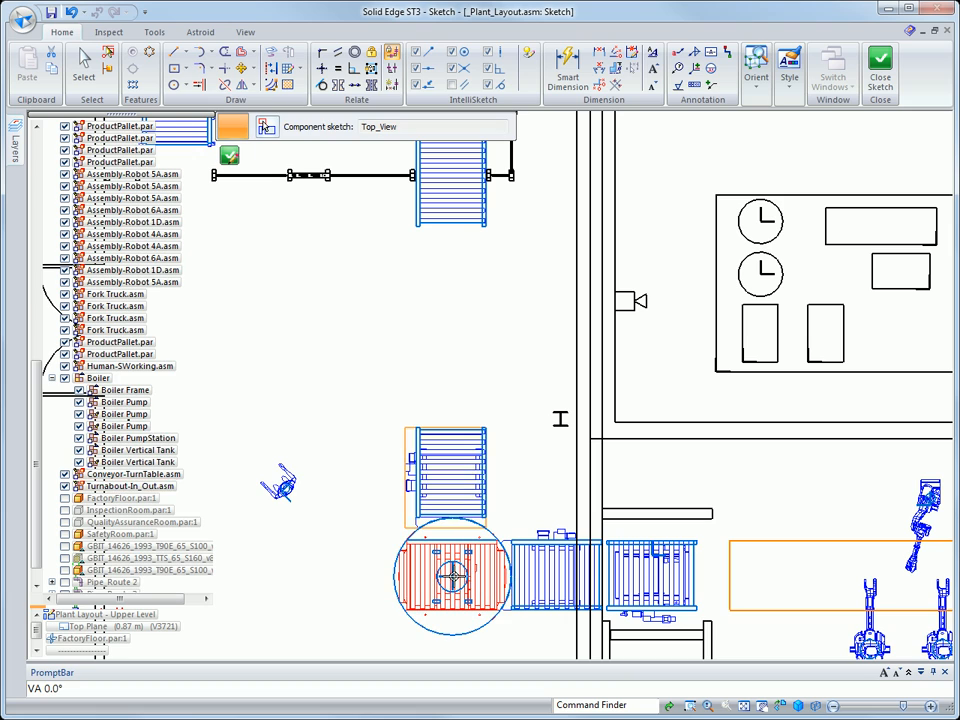
pyautogui.press('Escape')
# Step: Measure the vertical gap between the upper conveyor's lower end and the top of the conveyor above the turntable
pyautogui.moveTo(300, 408); pyautogui.dragTo(402, 332, button='right')
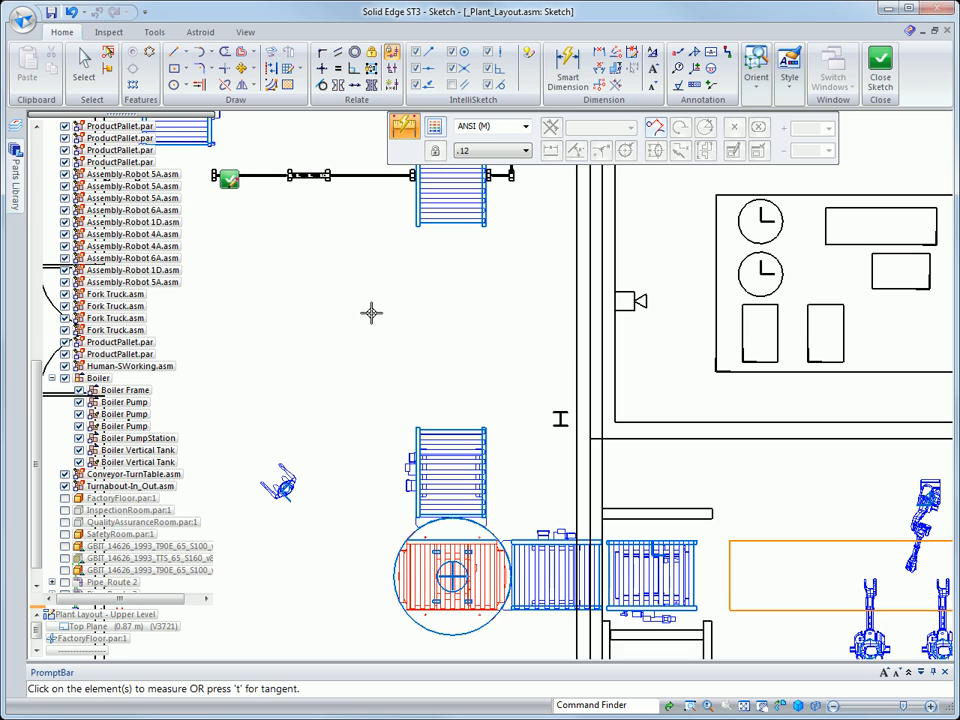
pyautogui.click(110, 33)
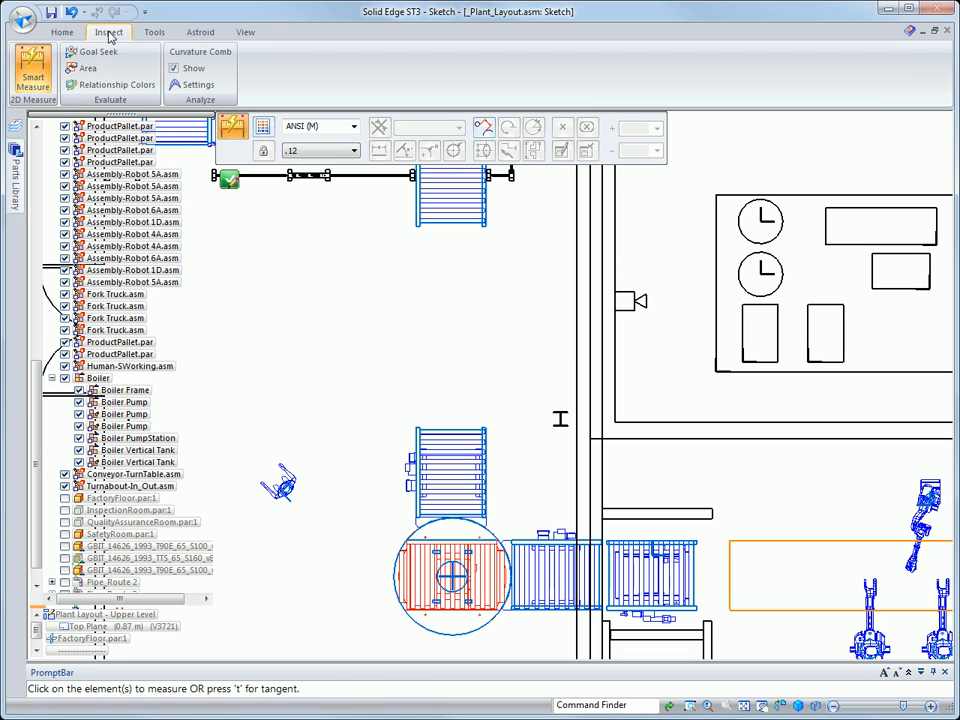
pyautogui.click(413, 427)
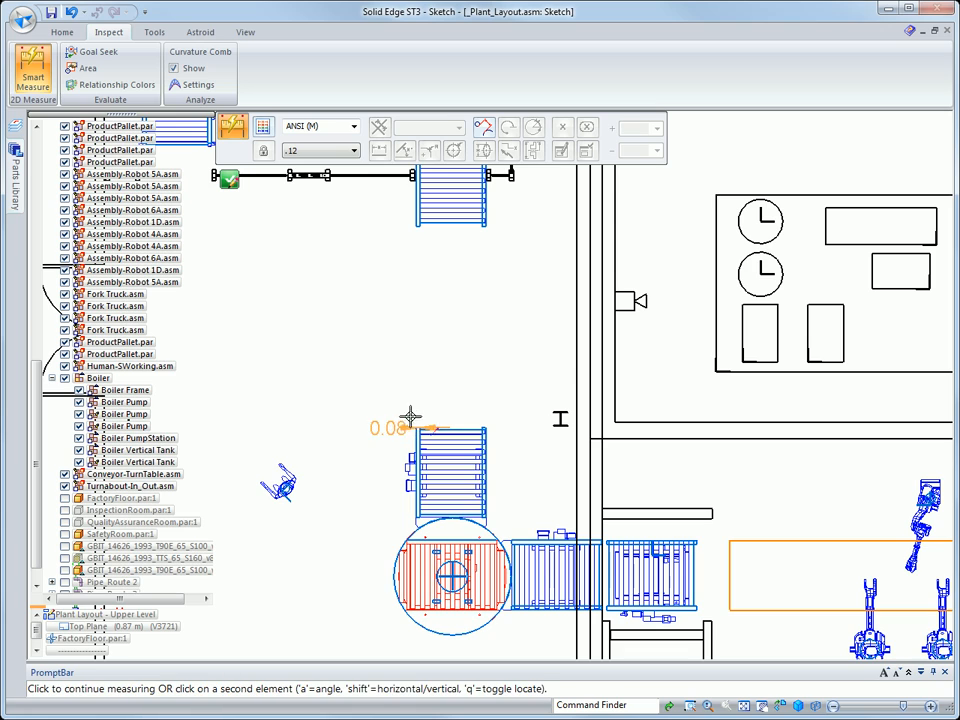
pyautogui.click(409, 230)
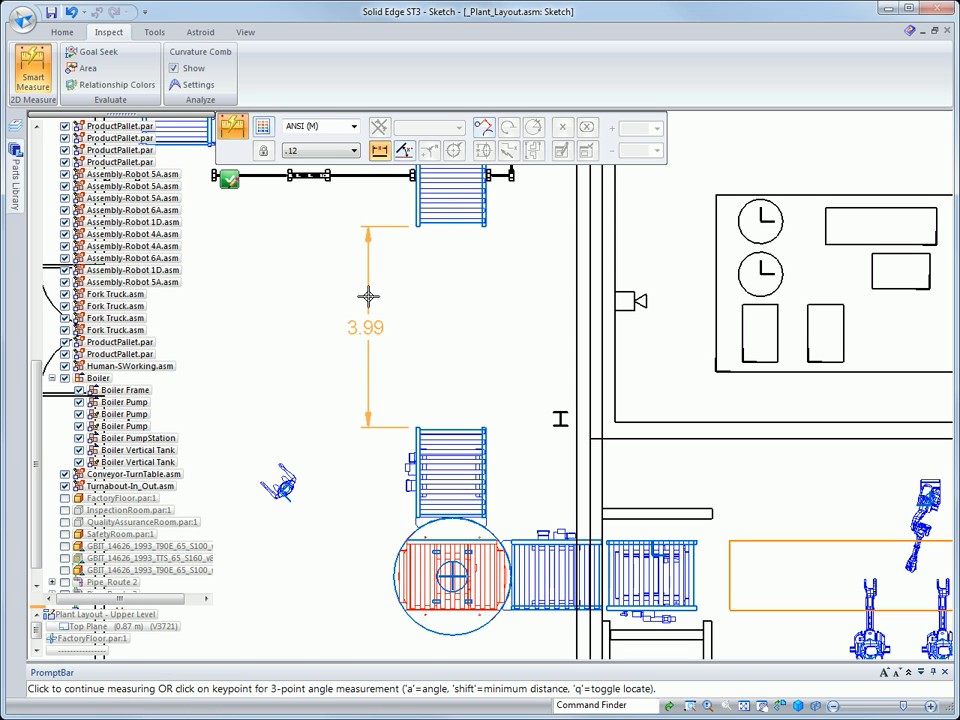
pyautogui.click(368, 296)
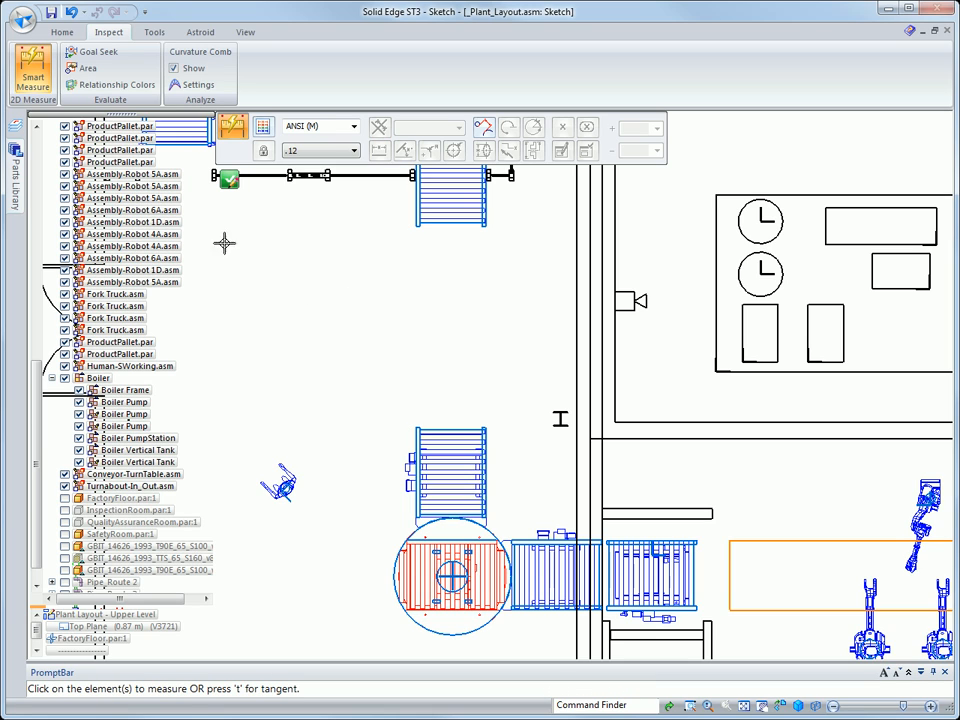
# Step: Insert platform.asm from the Working folder between the two vertical conveyors and lock its alignment
pyautogui.click(16, 155)
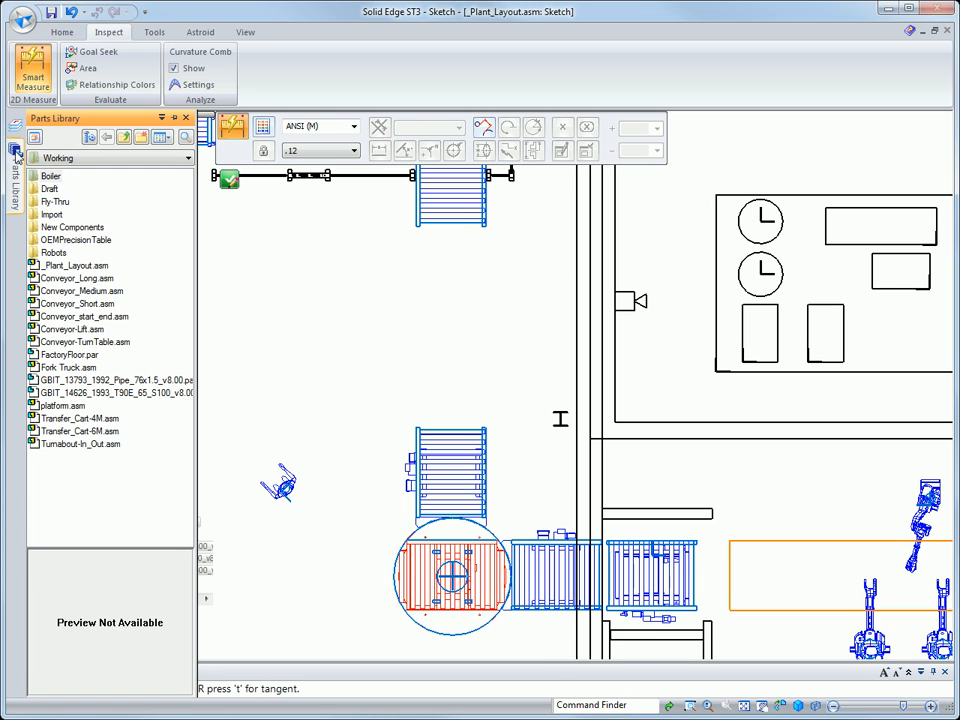
pyautogui.click(50, 406)
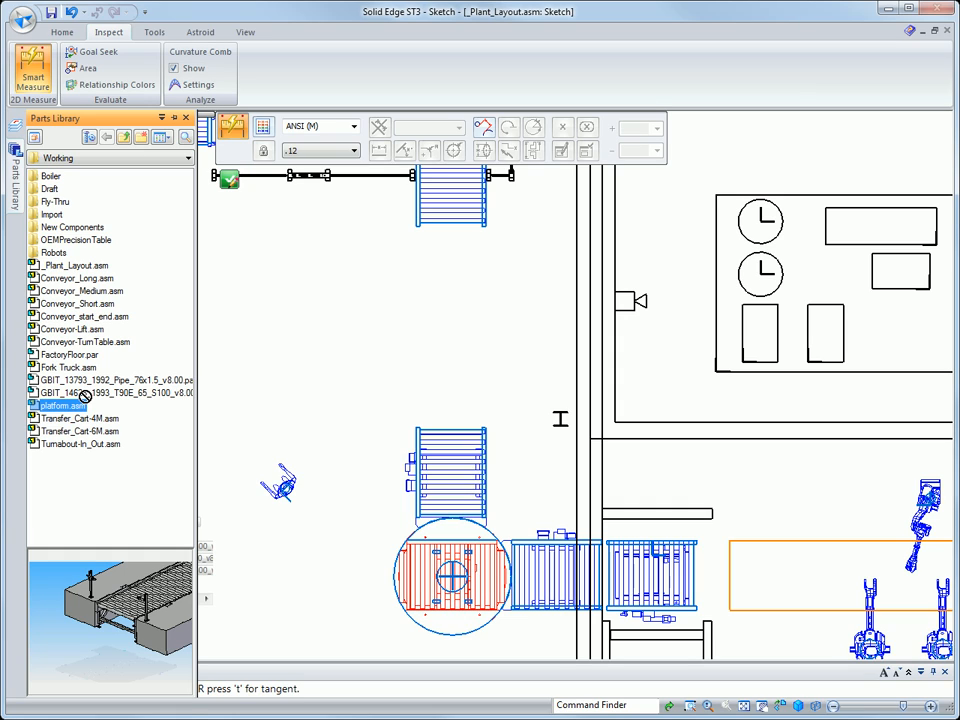
pyautogui.moveTo(84, 393)
pyautogui.mouseDown()
pyautogui.moveTo(266, 379)
pyautogui.moveTo(362, 347)
pyautogui.mouseUp()
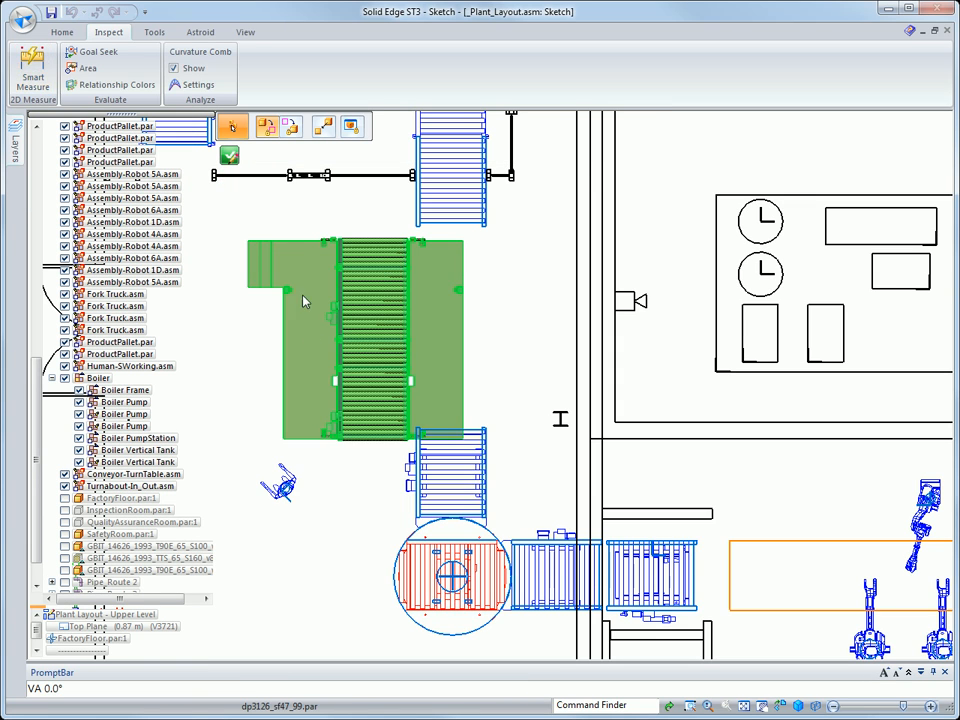
pyautogui.click(289, 131)
# Step: Enable peer edge locating and connect the platform conveyor's upper-left corner to the lower-left corner of the conveyor above it
pyautogui.scroll(5, 350, 215)
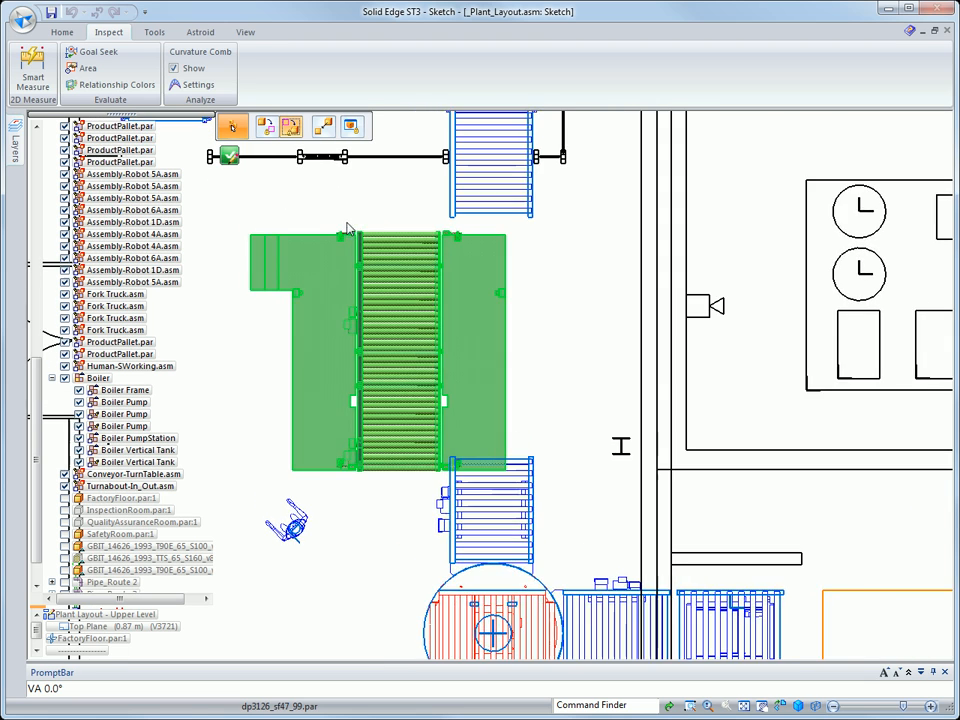
pyautogui.scroll(3, 381, 260)
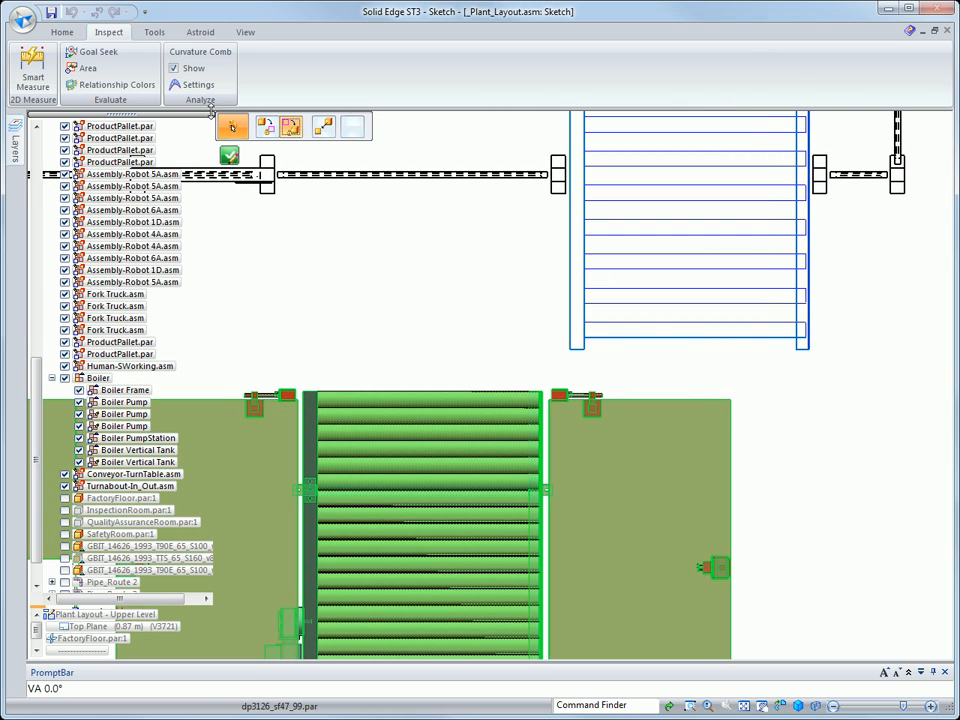
pyautogui.click(155, 33)
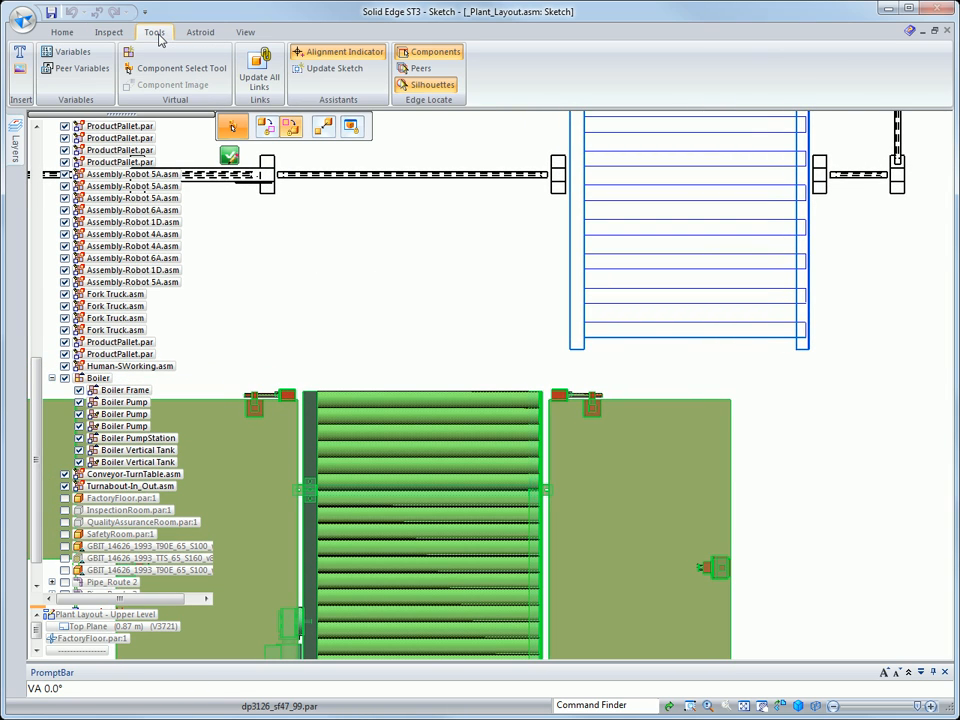
pyautogui.click(410, 69)
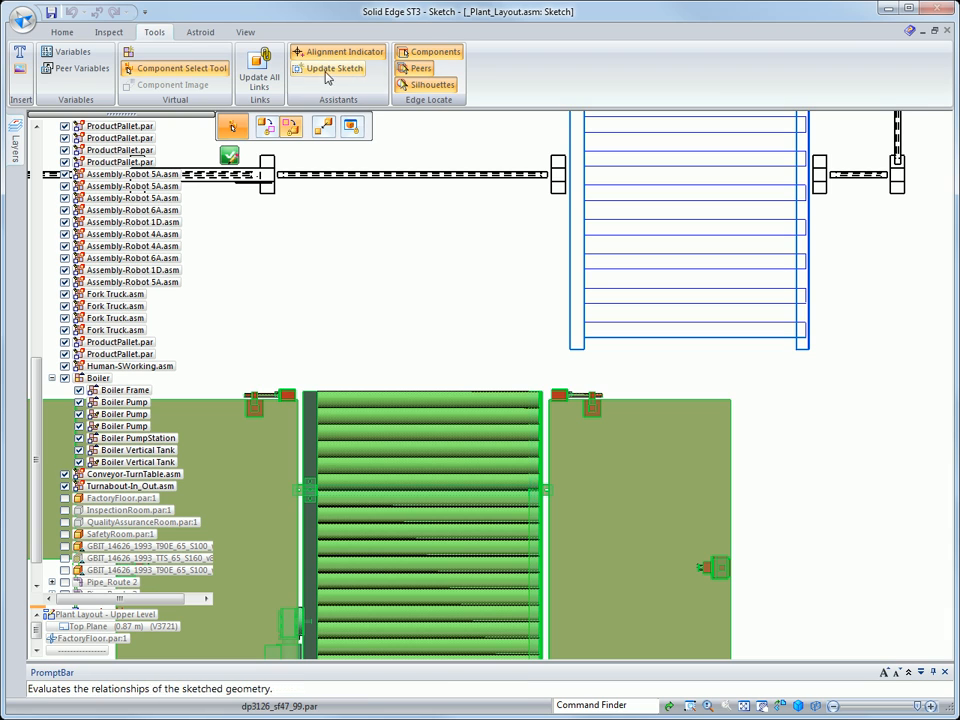
pyautogui.click(63, 33)
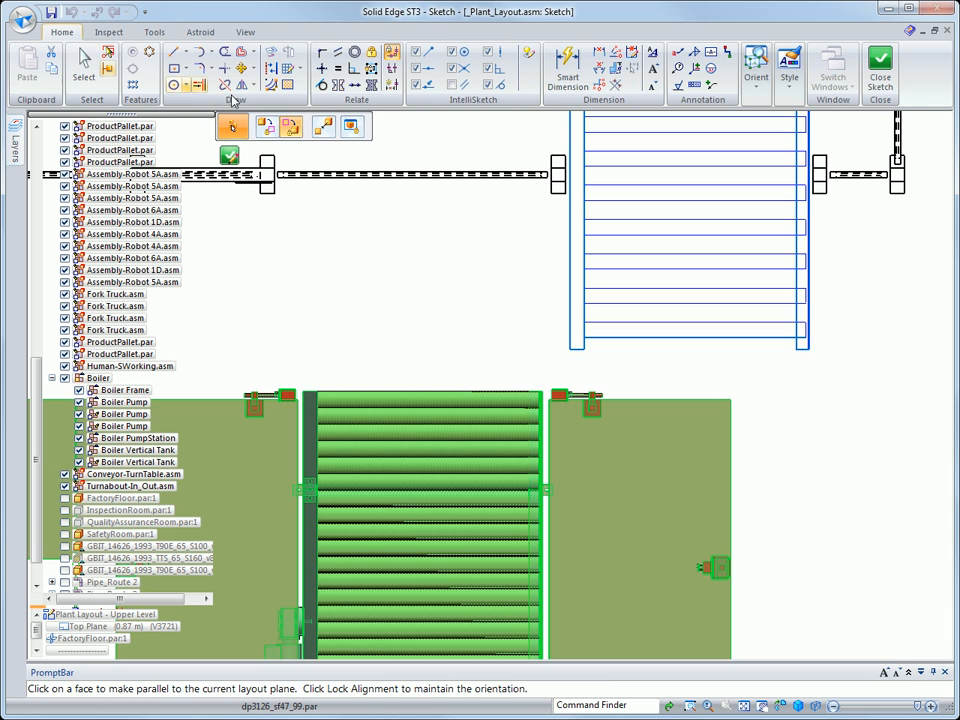
pyautogui.click(321, 51)
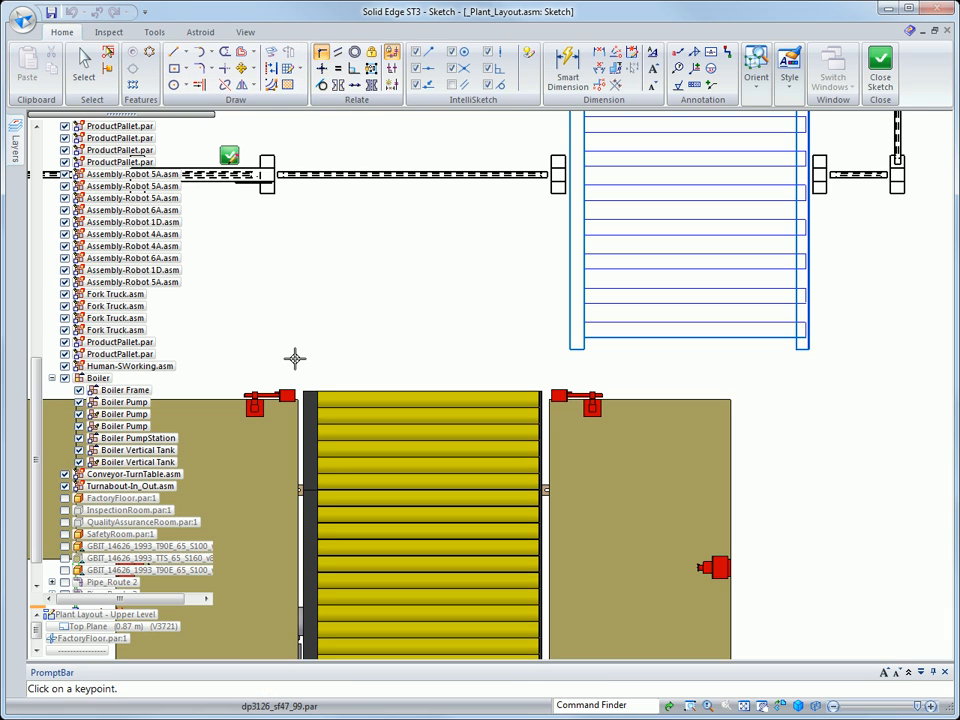
pyautogui.click(304, 388)
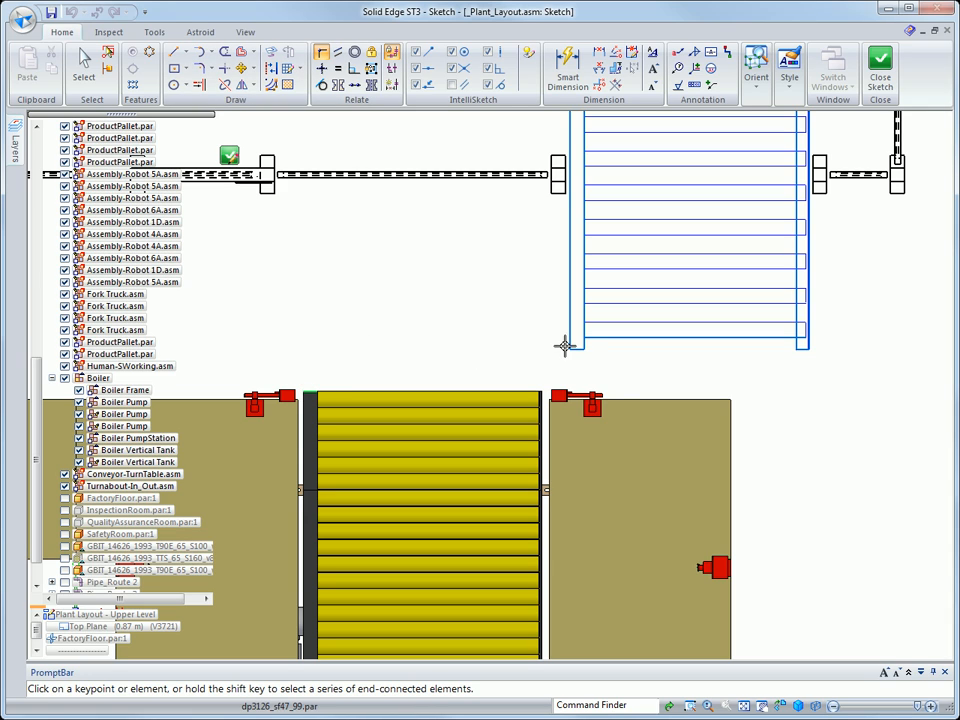
pyautogui.scroll(-1, 334, 311)
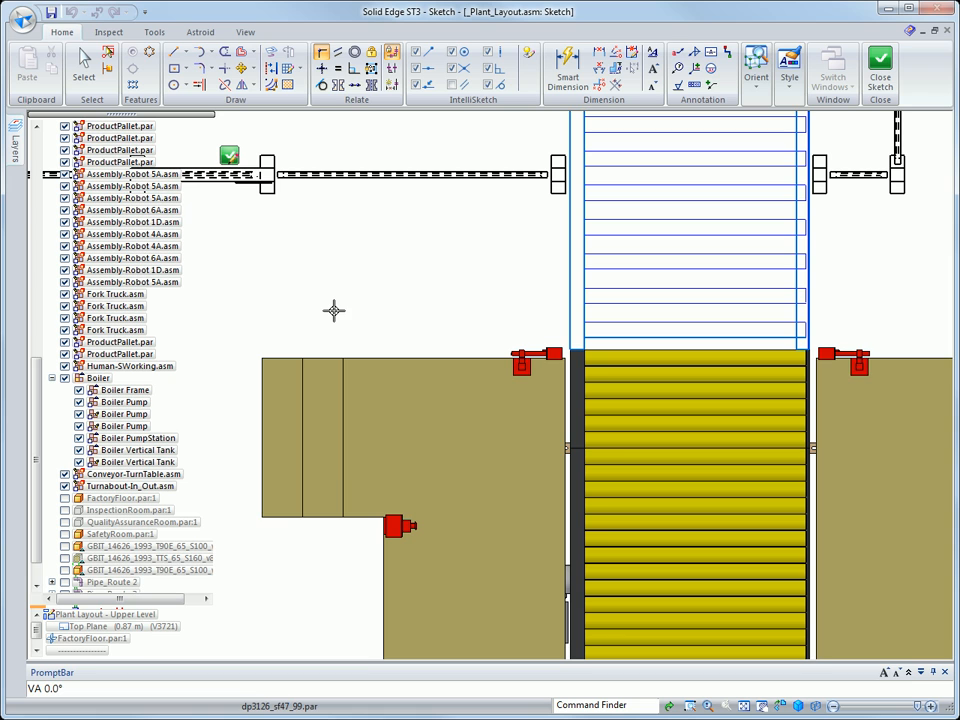
pyautogui.press('Escape')
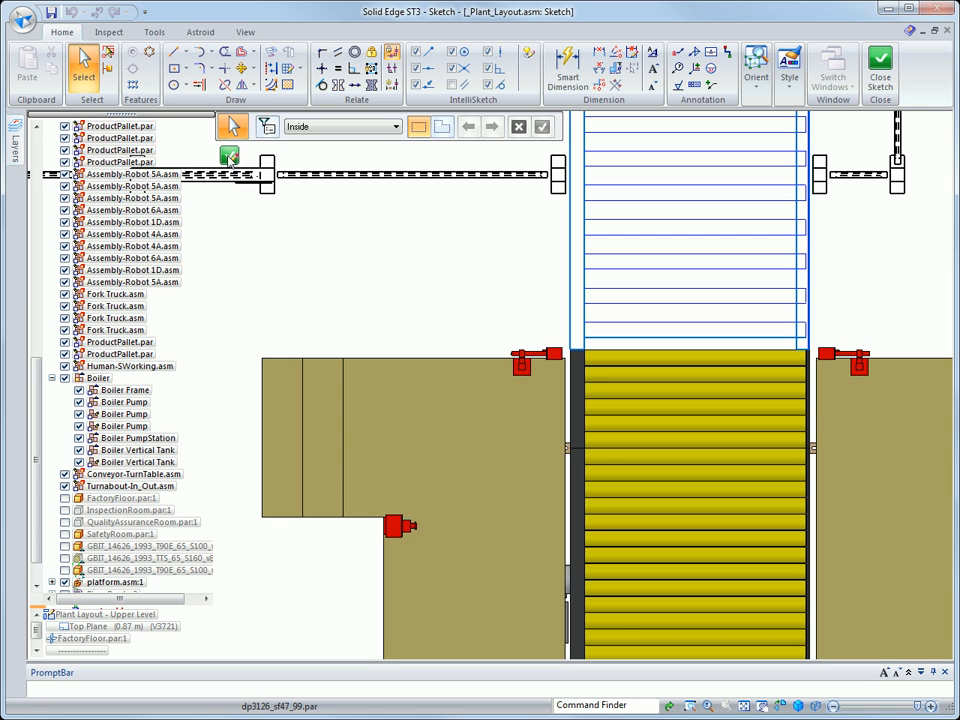
# Step: Close the upper level sketch and constrain the platform's bottom face to the Upper Floor Elevation plane with a 0.00 m offset
pyautogui.click(229, 157)
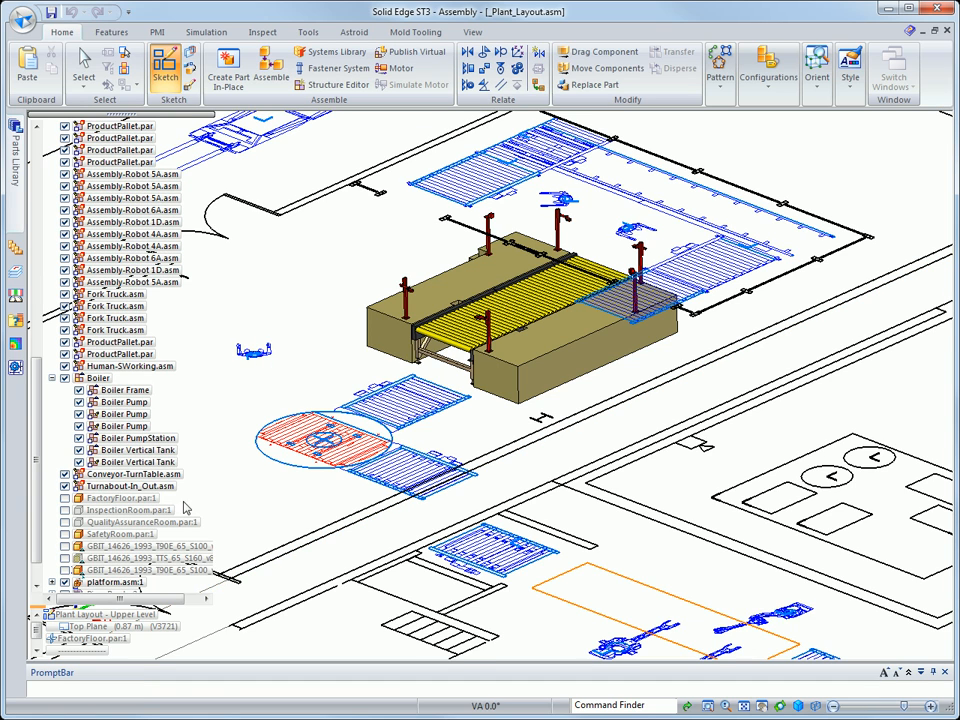
pyautogui.click(113, 582)
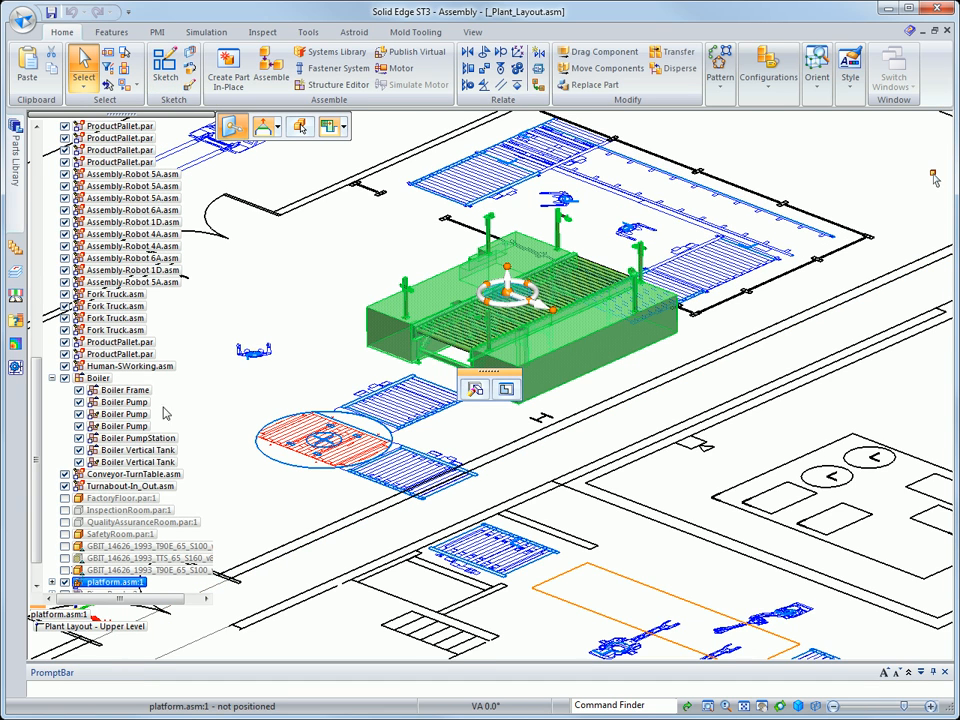
pyautogui.click(271, 70)
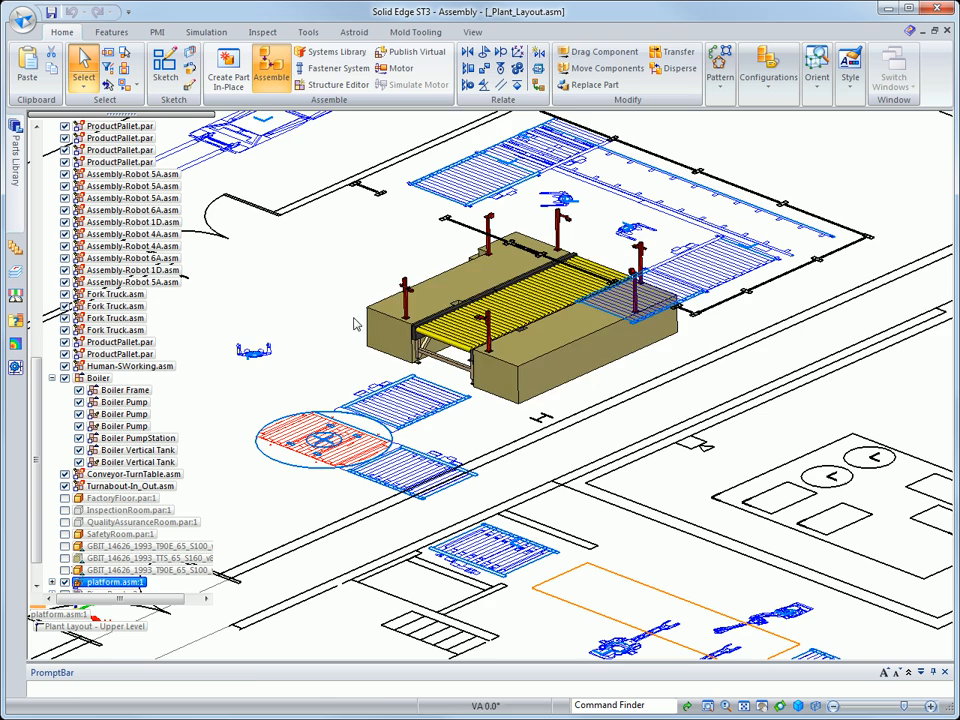
pyautogui.click(563, 393)
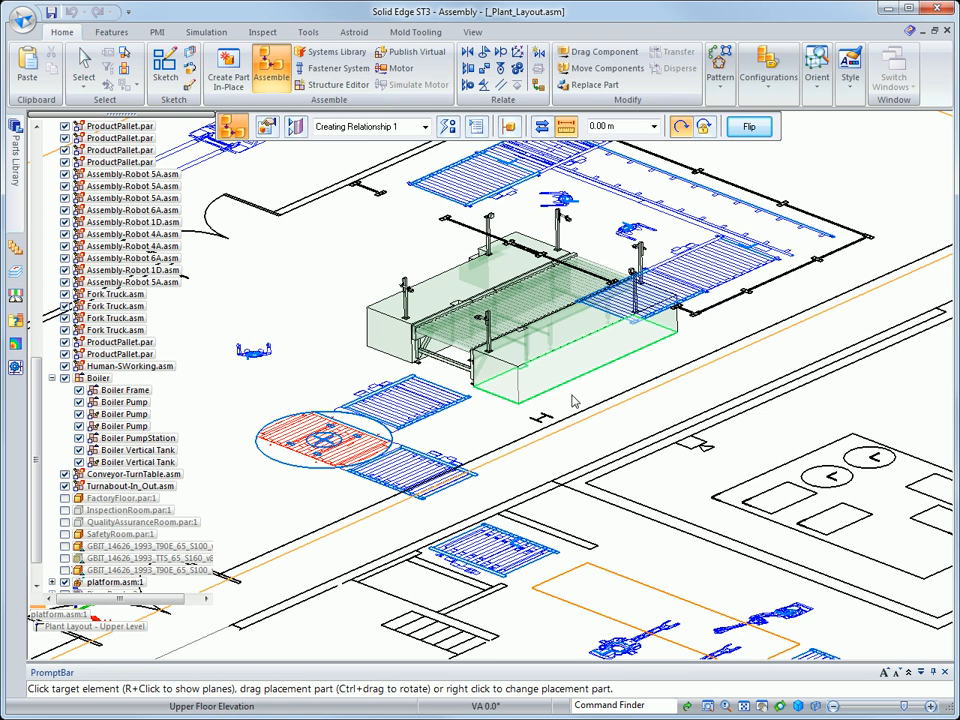
pyautogui.click(207, 394)
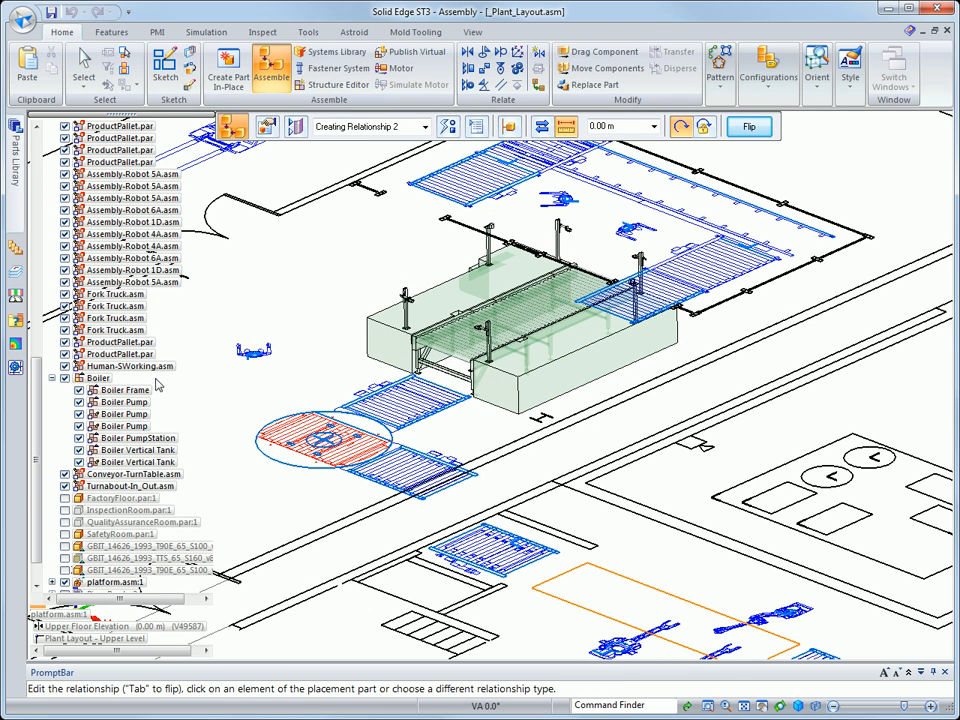
pyautogui.press('Escape')
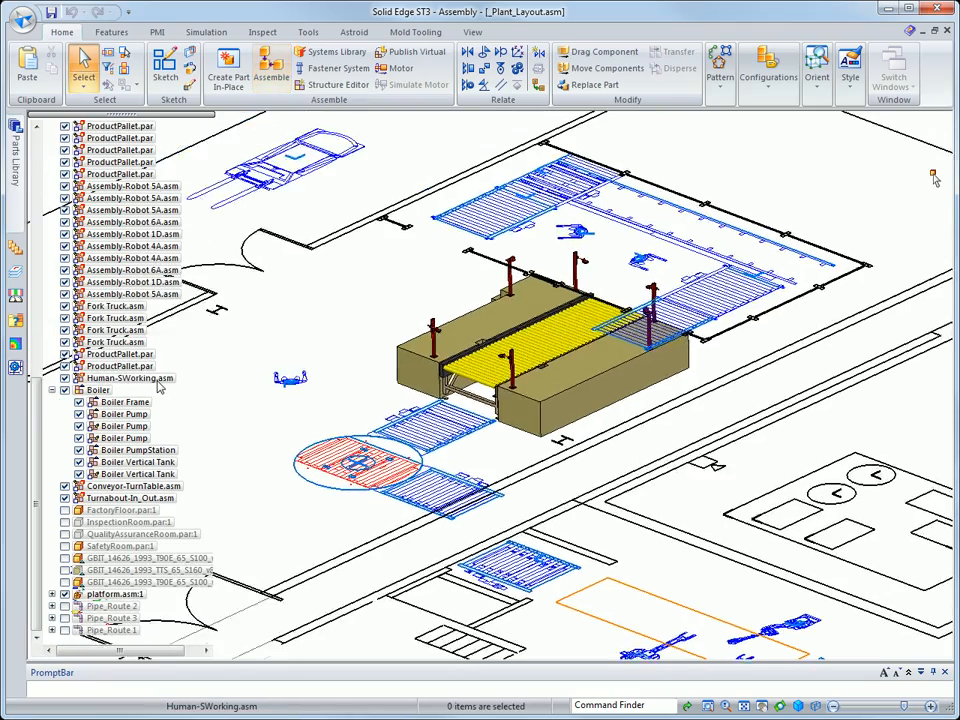
# Step: Set the virtual components' document location to the New Components folder and publish them using simplified representations
pyautogui.hotkey('ctrl', 'f')
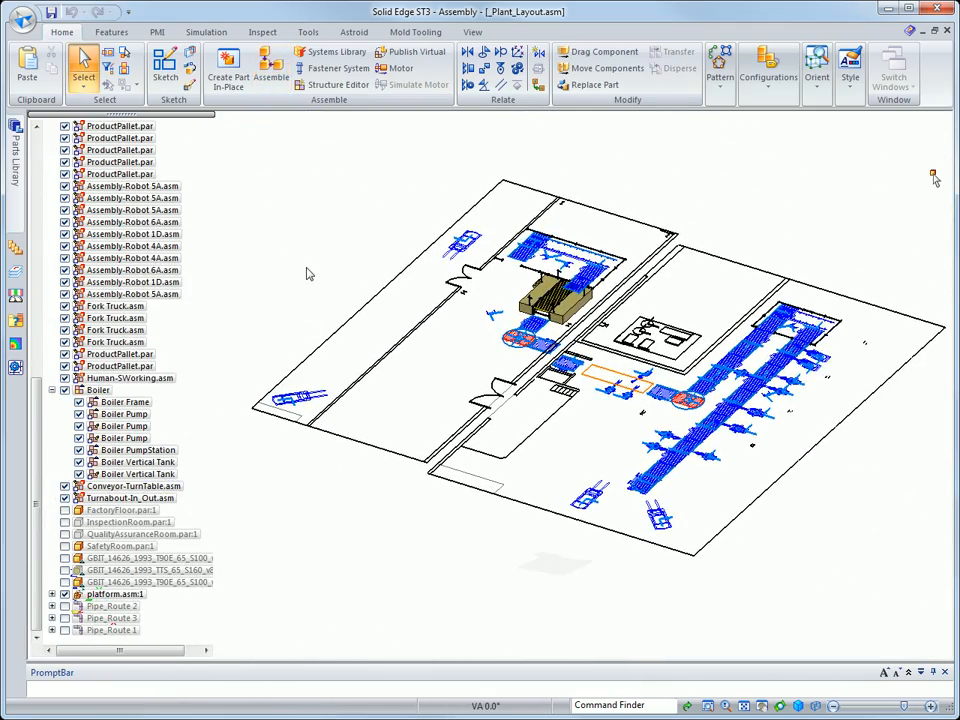
pyautogui.click(405, 56)
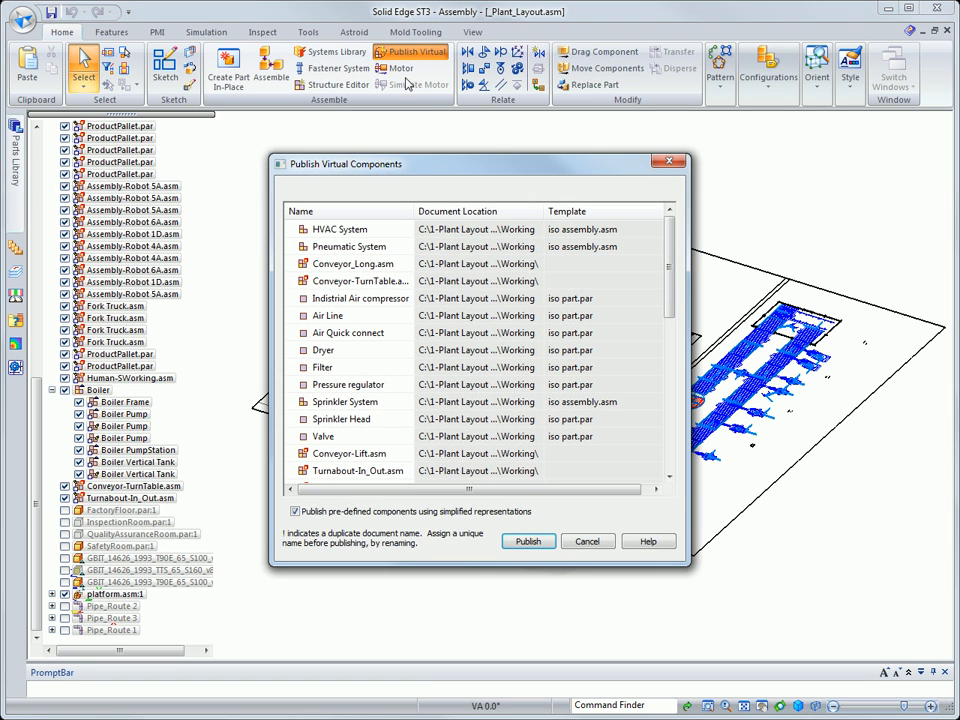
pyautogui.click(440, 212)
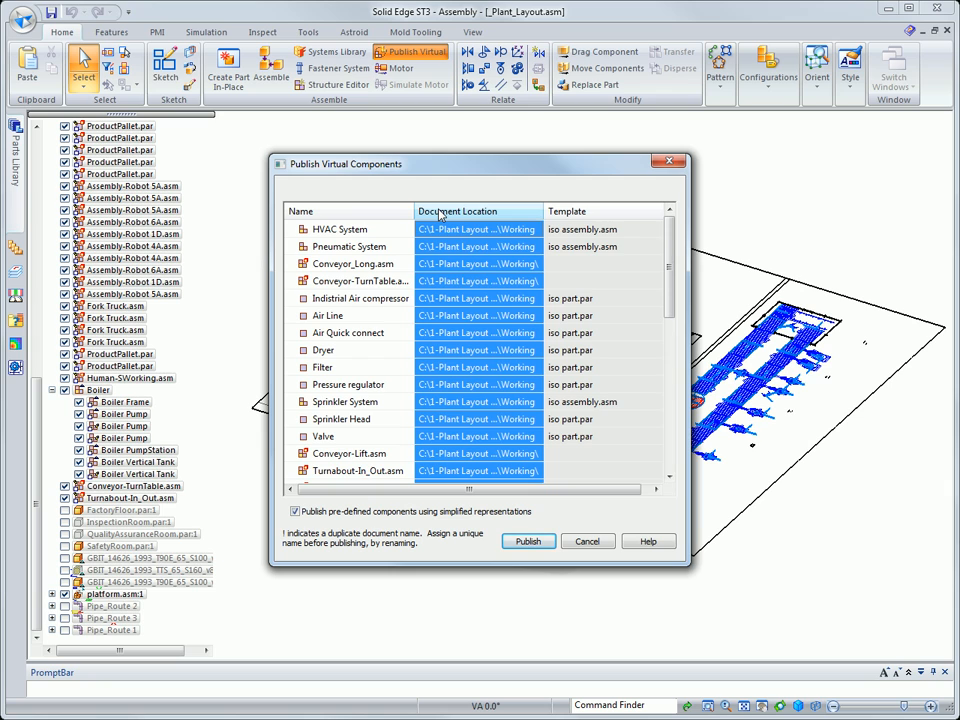
pyautogui.rightClick(441, 216)
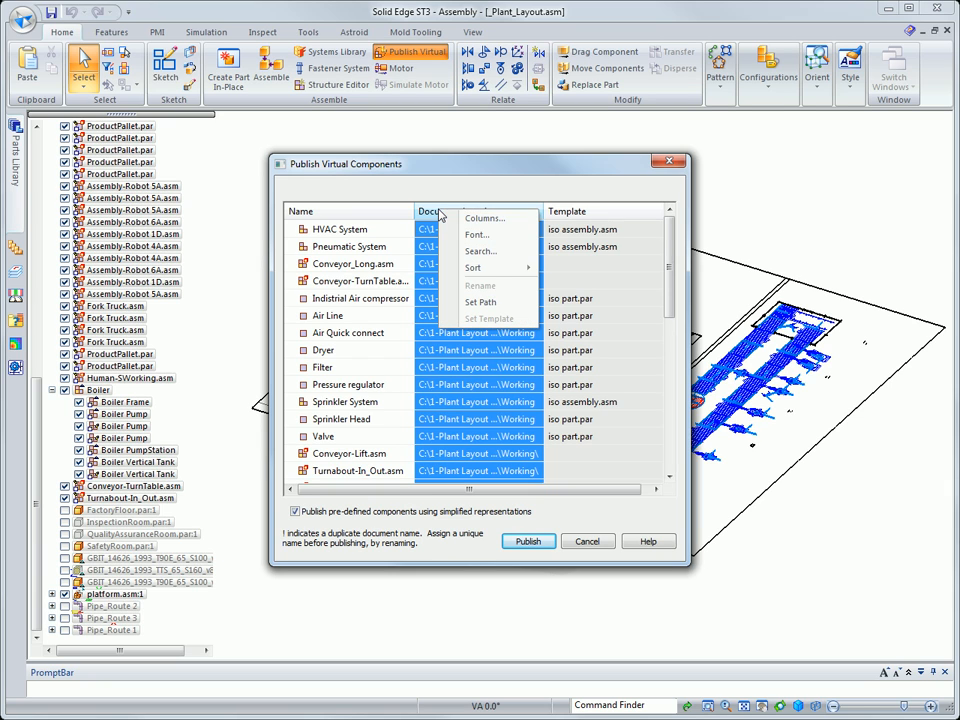
pyautogui.click(473, 304)
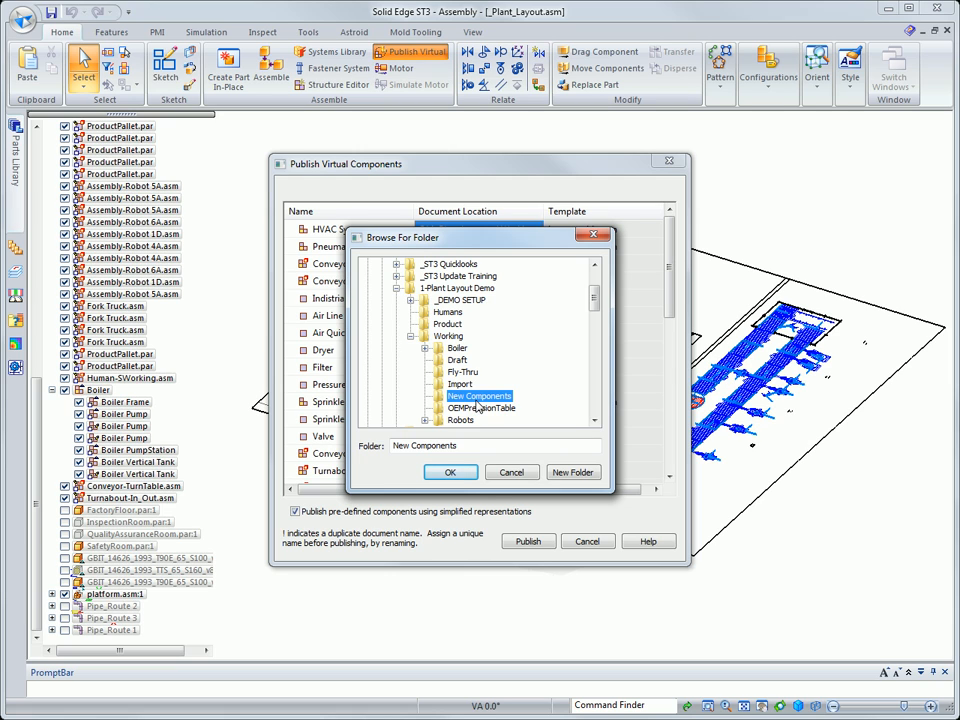
pyautogui.click(451, 473)
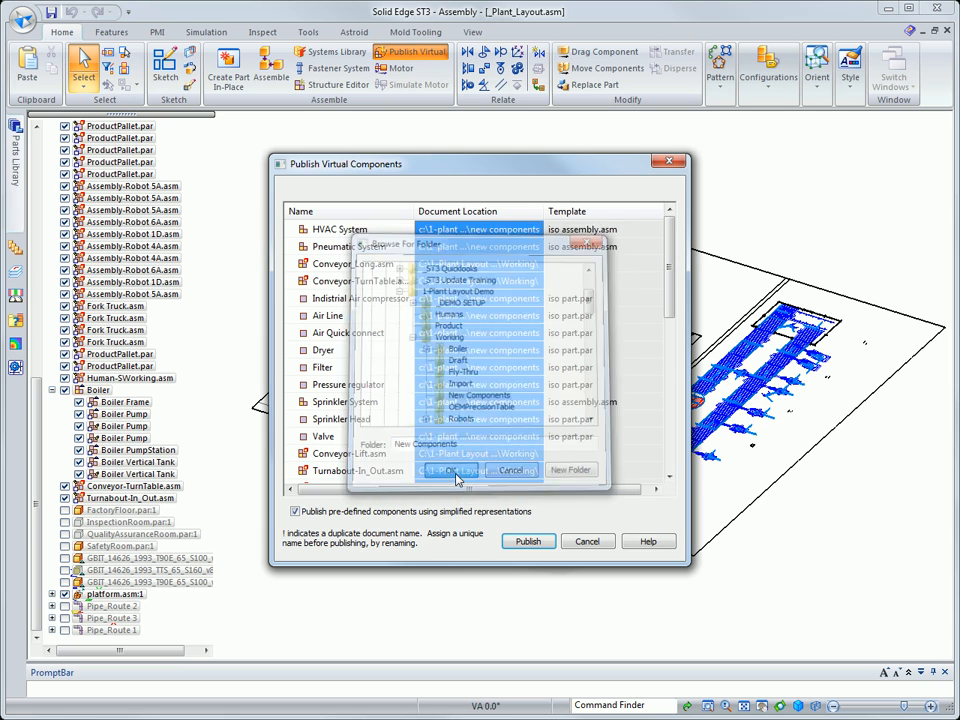
pyautogui.click(528, 541)
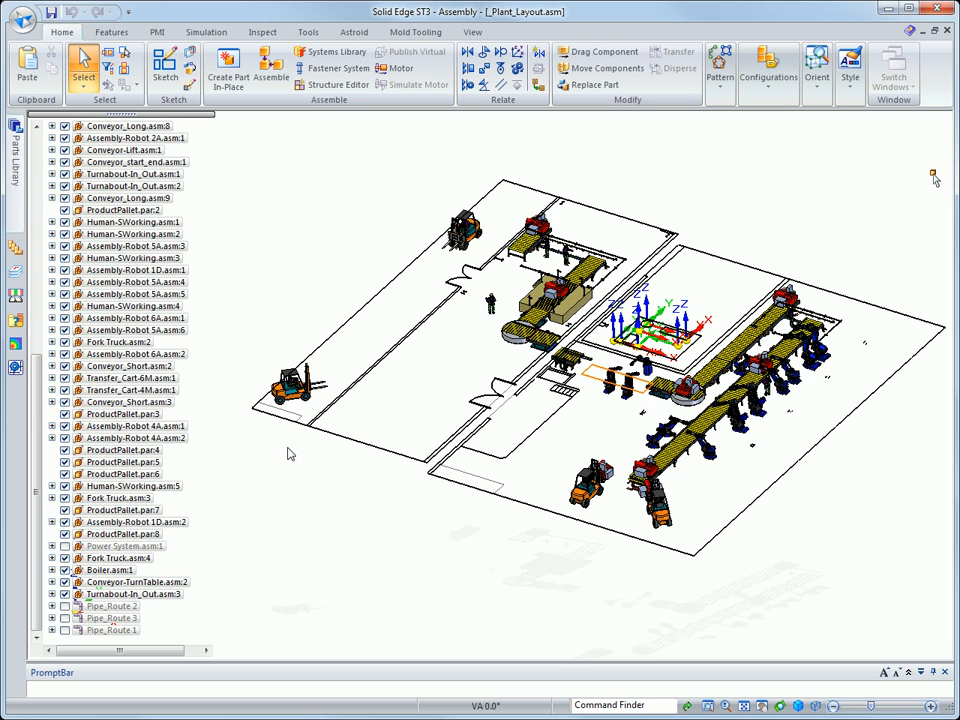
# Step: Inspect the published plant with FactoryFloor.par:1 shown, hide the floor again, and examine the robots around the orange rectangle
pyautogui.scroll(11, 47, 189)
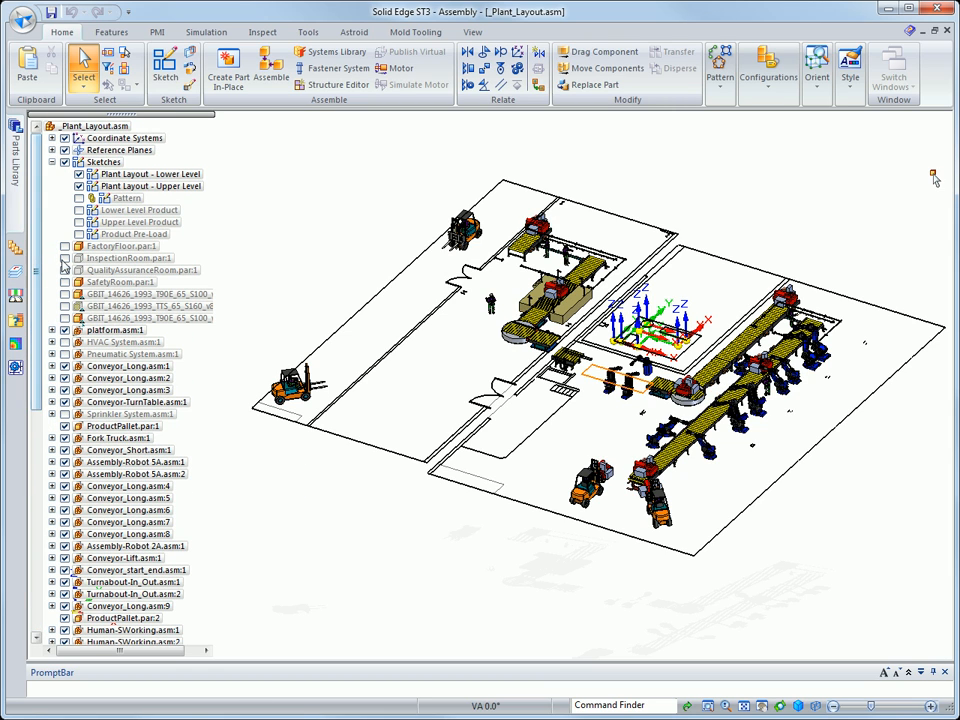
pyautogui.click(65, 247)
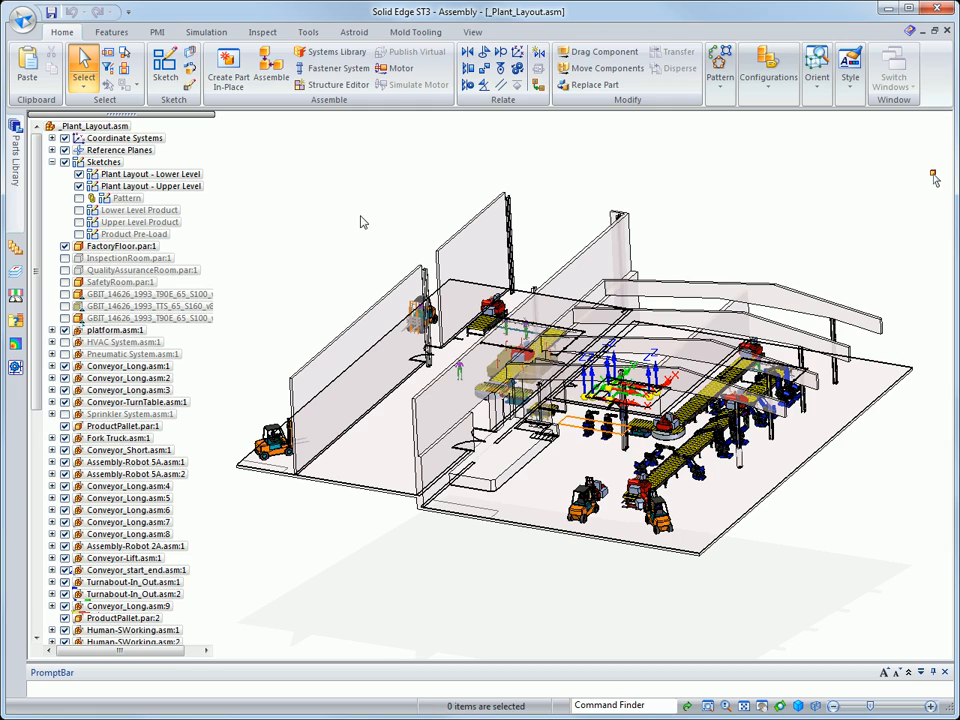
pyautogui.click(65, 247)
pyautogui.scroll(10, 388, 480)
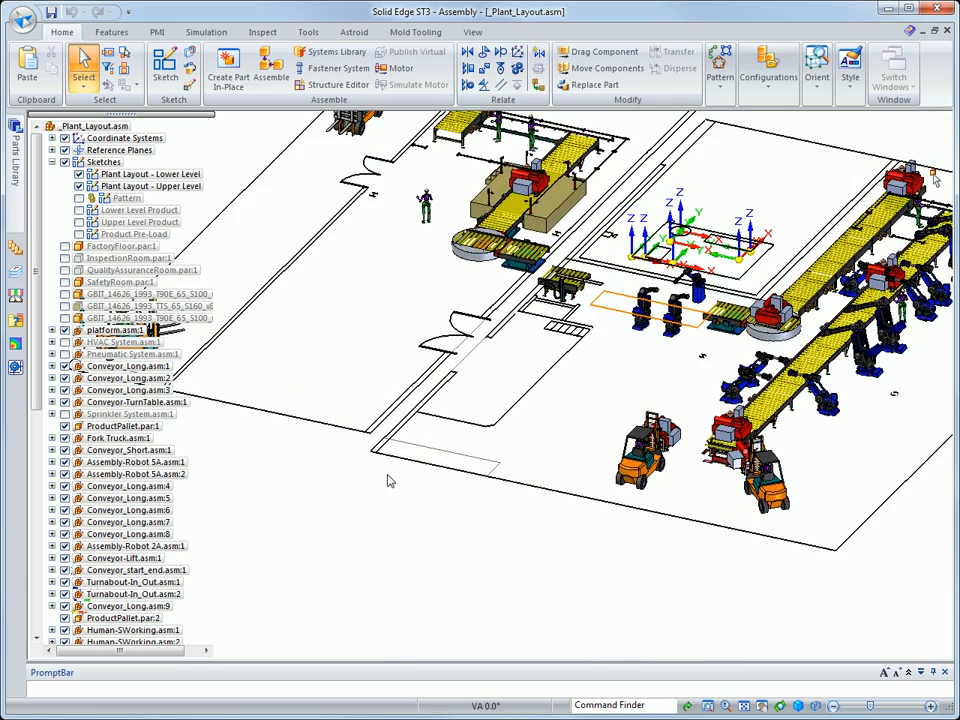
pyautogui.scroll(5, 485, 490)
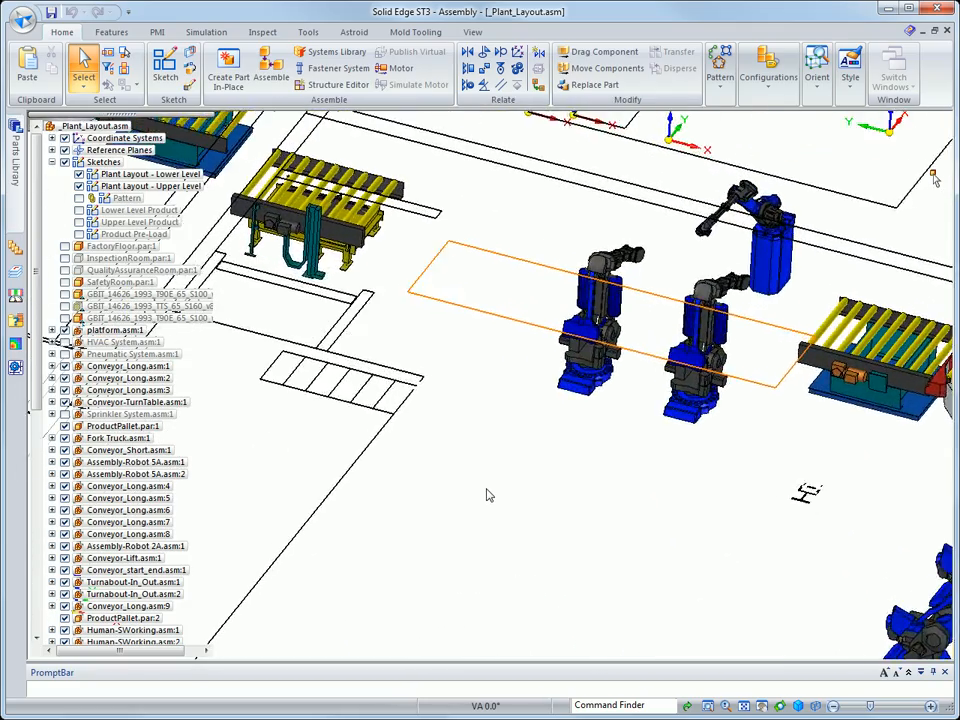
pyautogui.scroll(2, 476, 505)
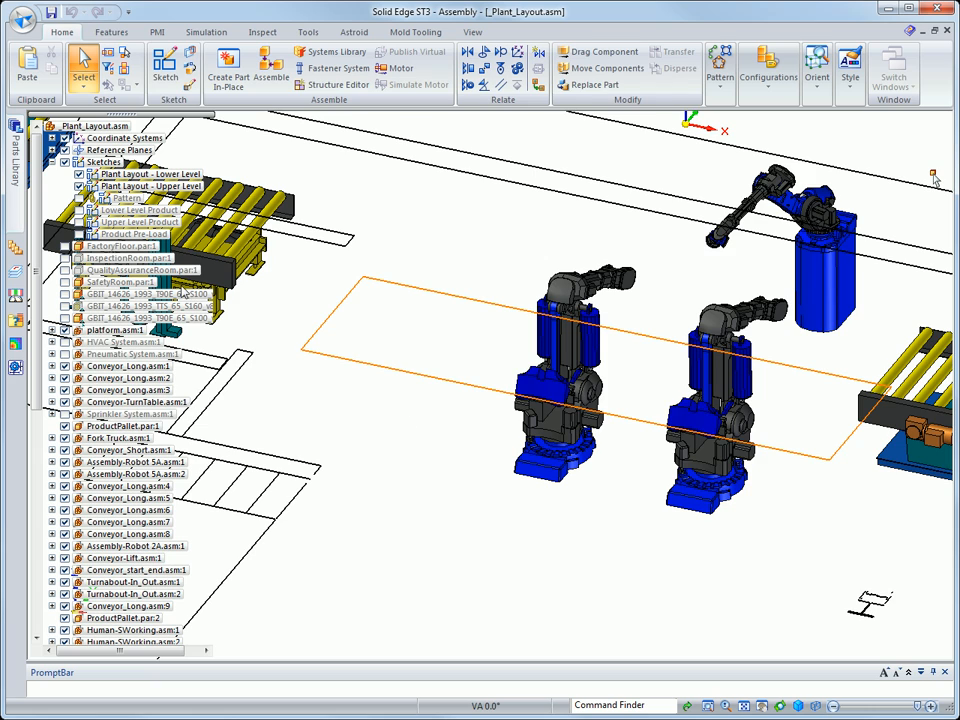
# Step: Place PrecisionTable.asm from the OEMPrecisionTable library folder into the plant, with simplified assemblies and simplified parts enabled
pyautogui.click(16, 140)
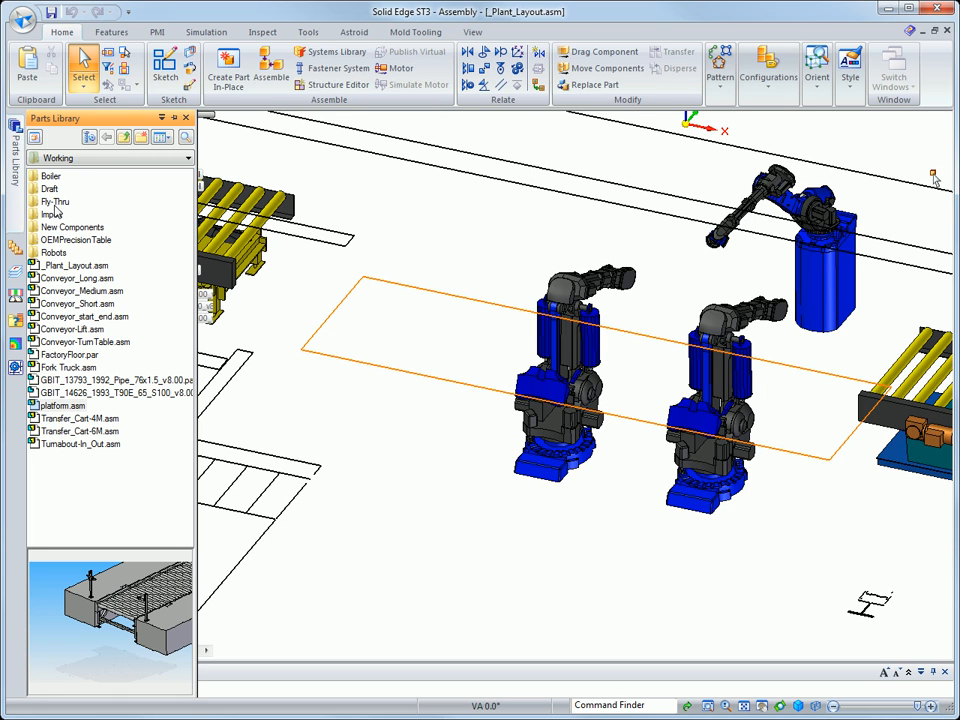
pyautogui.doubleClick(62, 241)
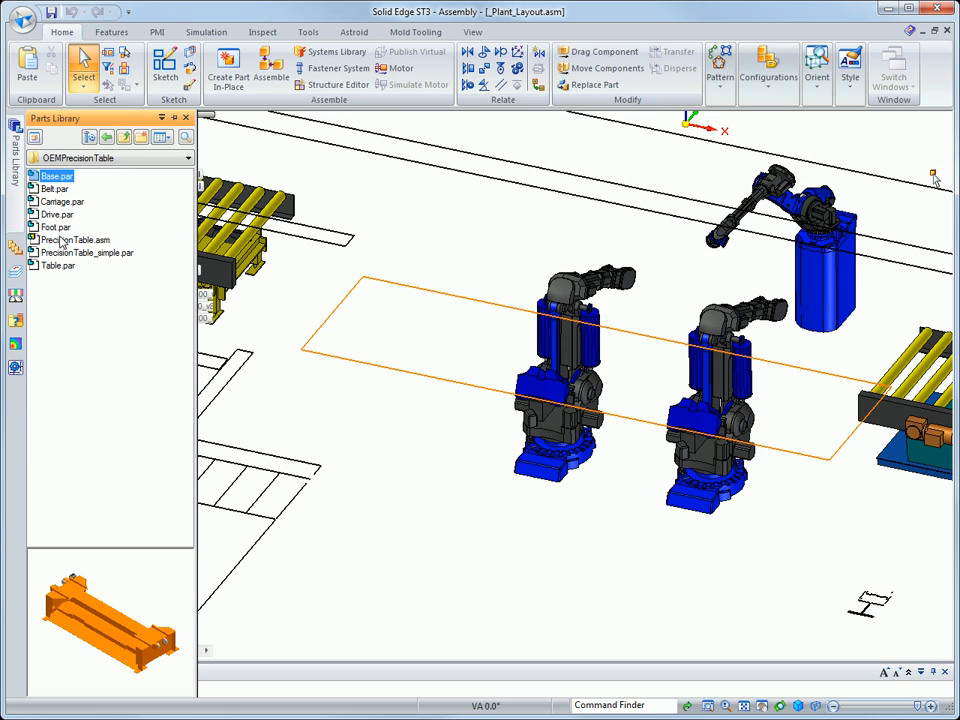
pyautogui.rightClick(79, 349)
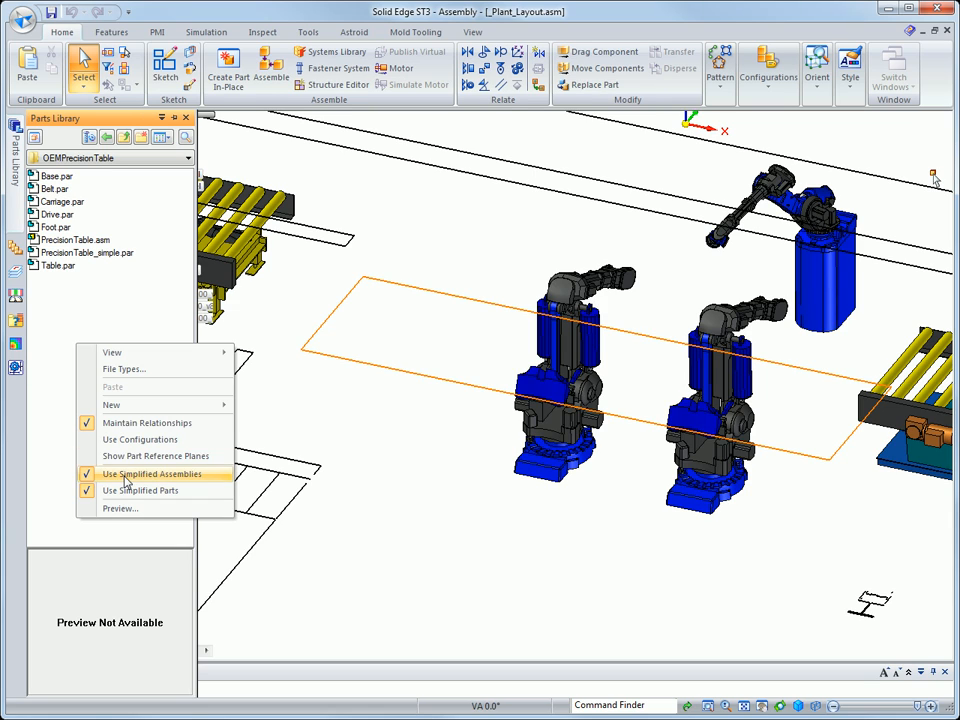
pyautogui.click(69, 305)
pyautogui.moveTo(66, 242); pyautogui.dragTo(449, 252)
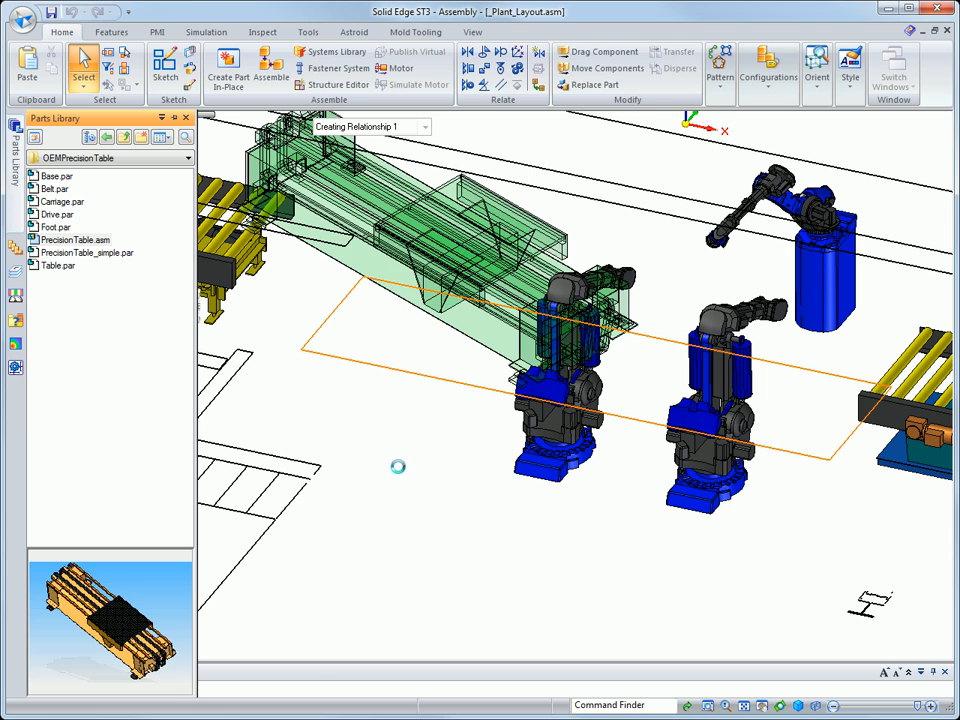
# Step: Constrain the precision table to the orange rectangle's short and long edges and to the Lower Floor Elevation plane, using 0.00 m offsets
pyautogui.rightClick(322, 333)
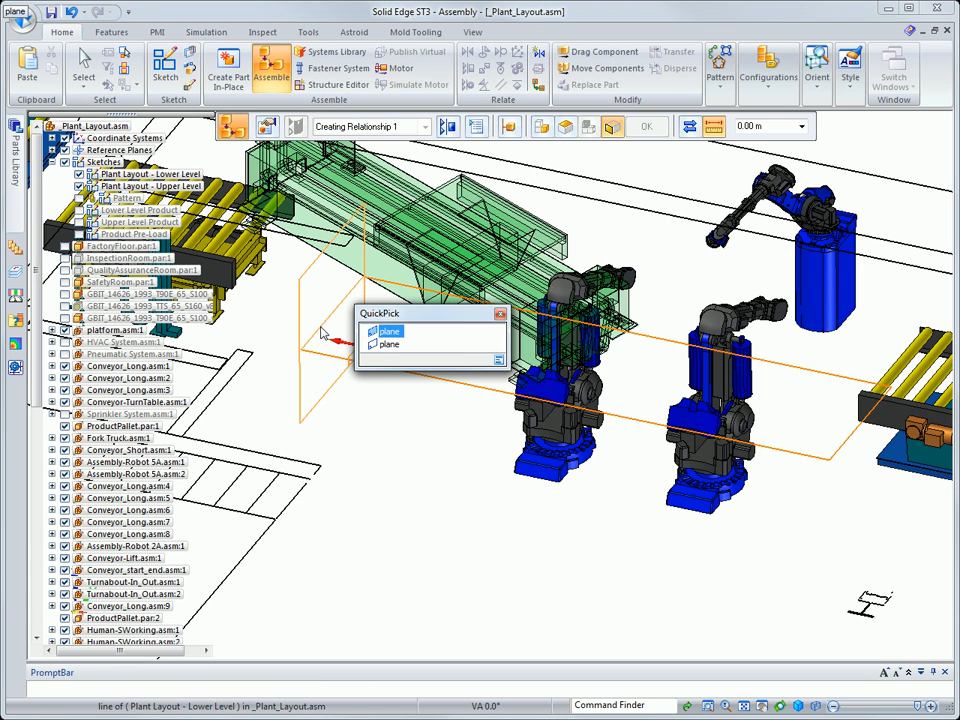
pyautogui.click(322, 333)
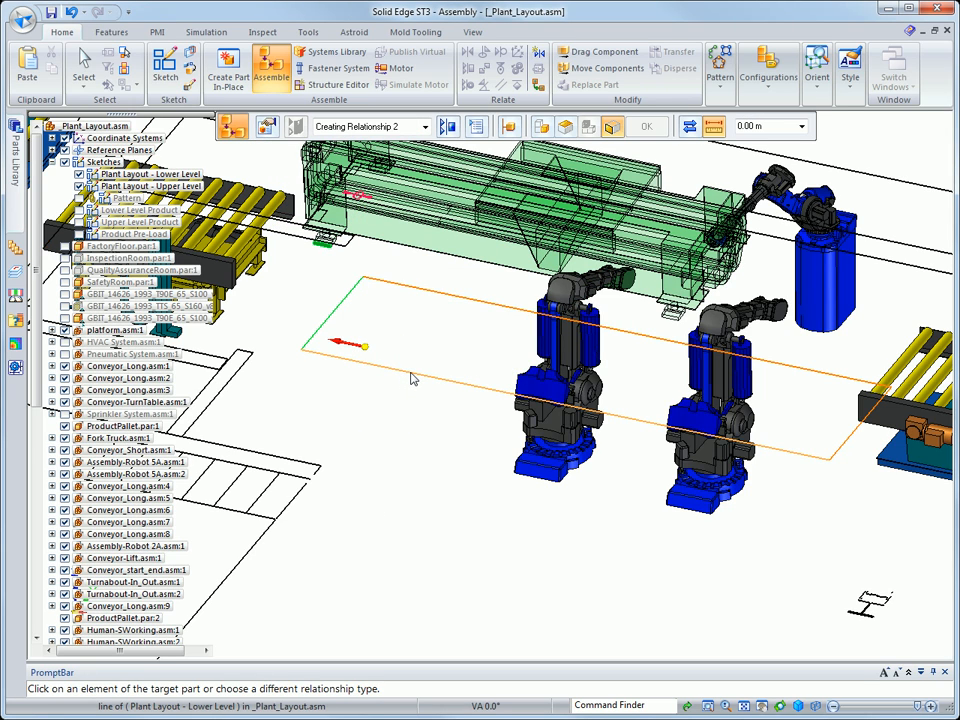
pyautogui.rightClick(411, 374)
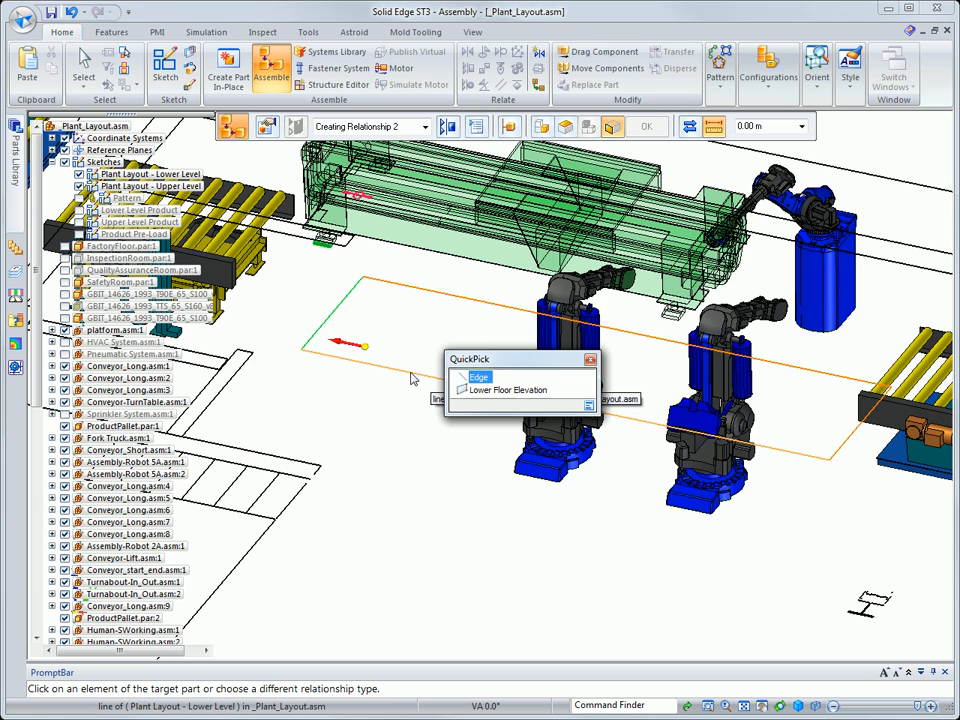
pyautogui.click(474, 381)
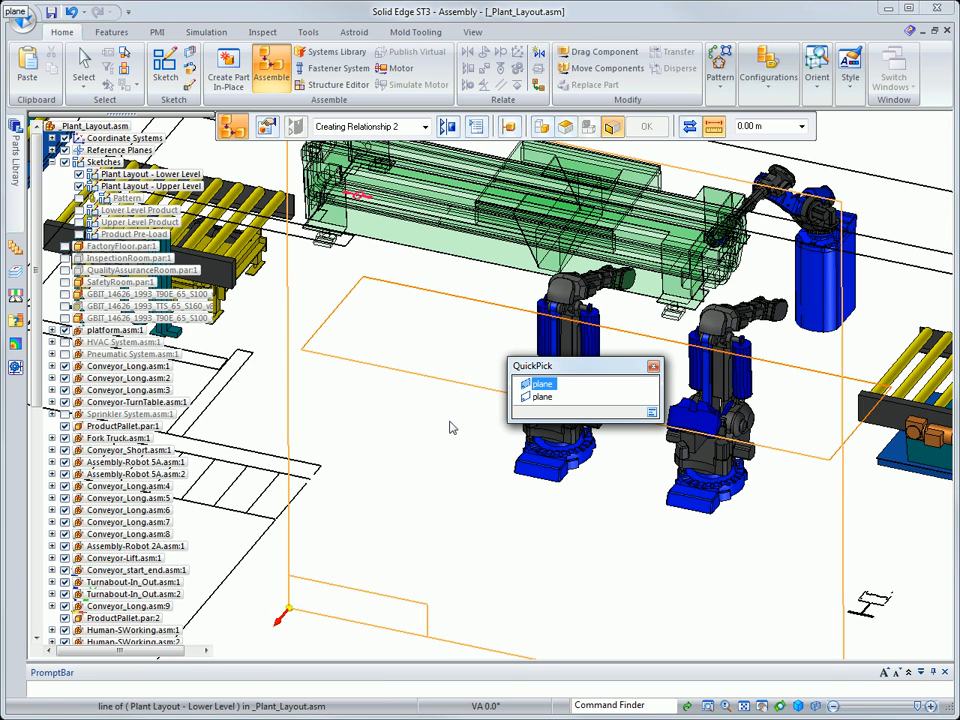
pyautogui.click(466, 402)
pyautogui.click(392, 490)
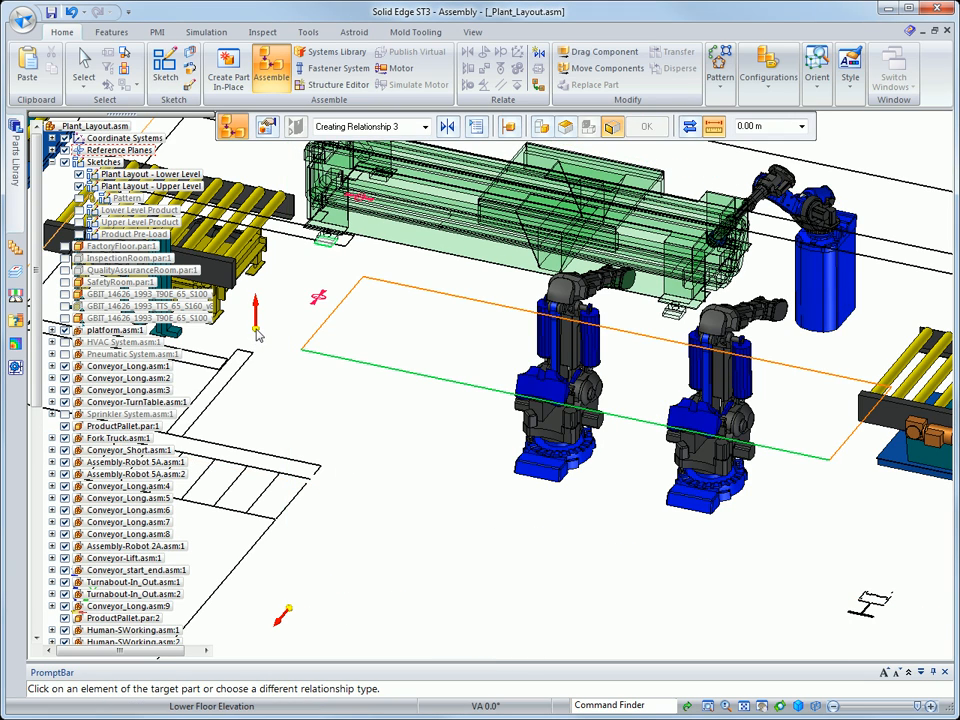
pyautogui.click(257, 330)
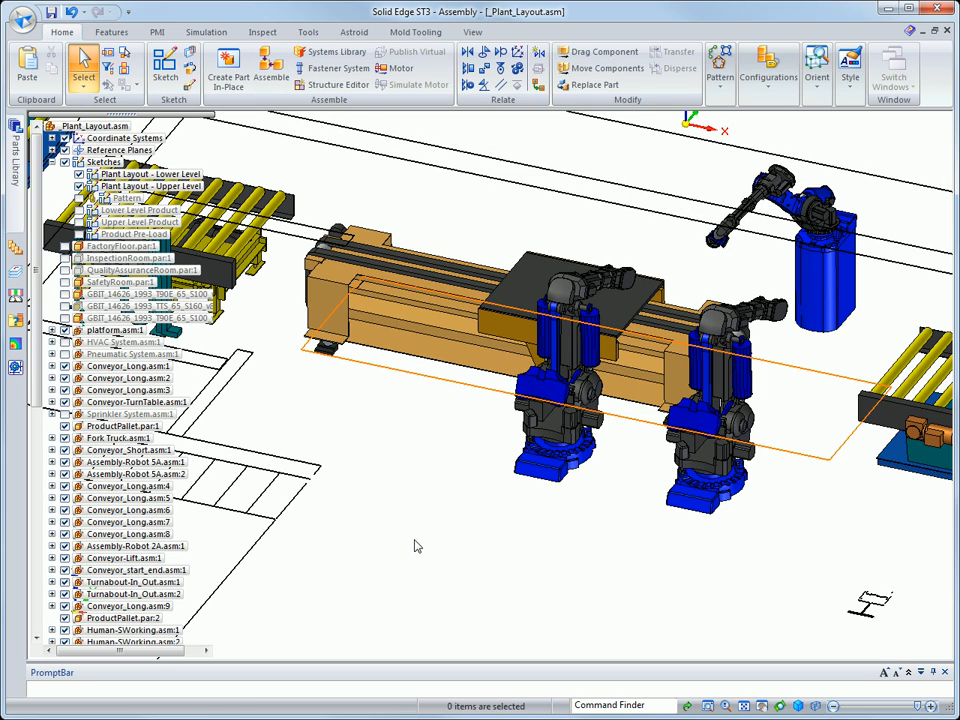
# Step: Set the orange rectangle's length in the lower level sketch to 3.7 m, close the sketch, and hide the sketches and reference planes
pyautogui.click(403, 422)
pyautogui.click(455, 438)
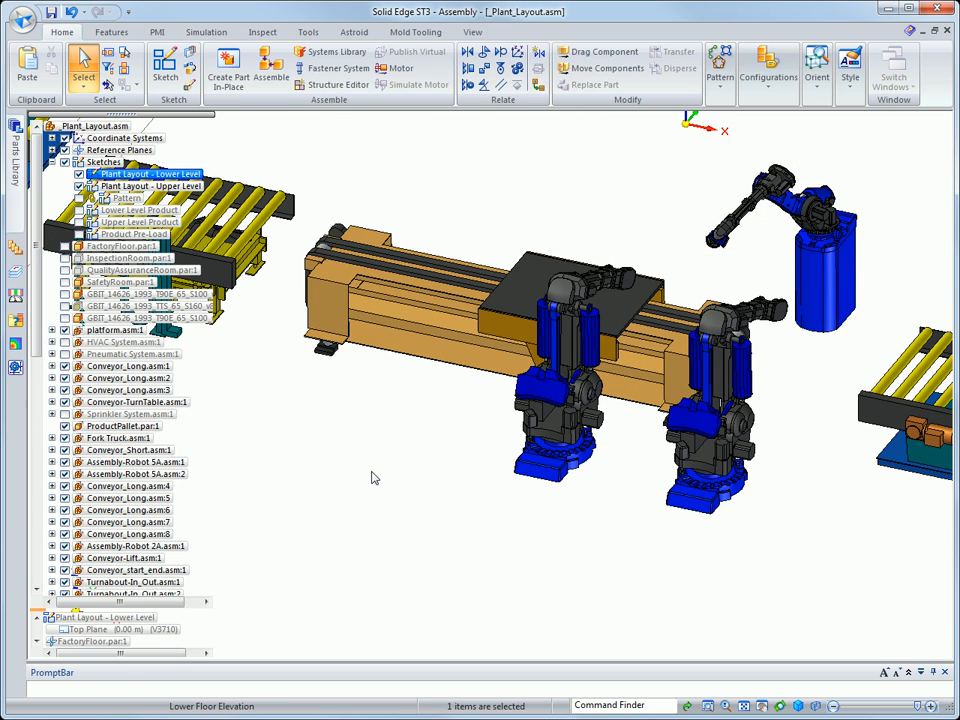
pyautogui.click(548, 426)
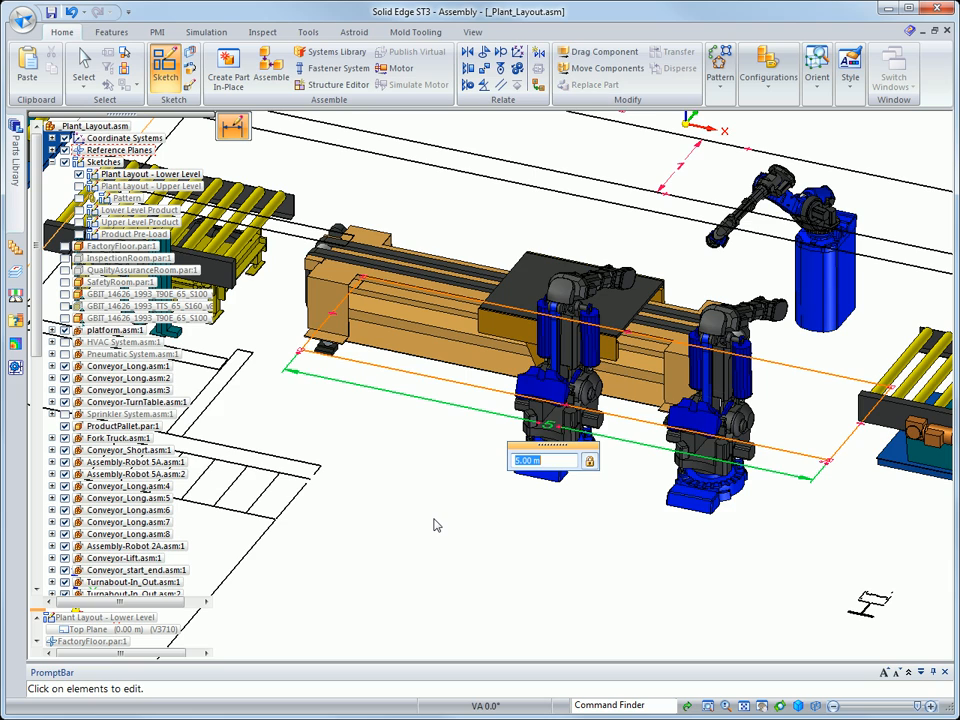
pyautogui.write('3.7')
pyautogui.press('Return')
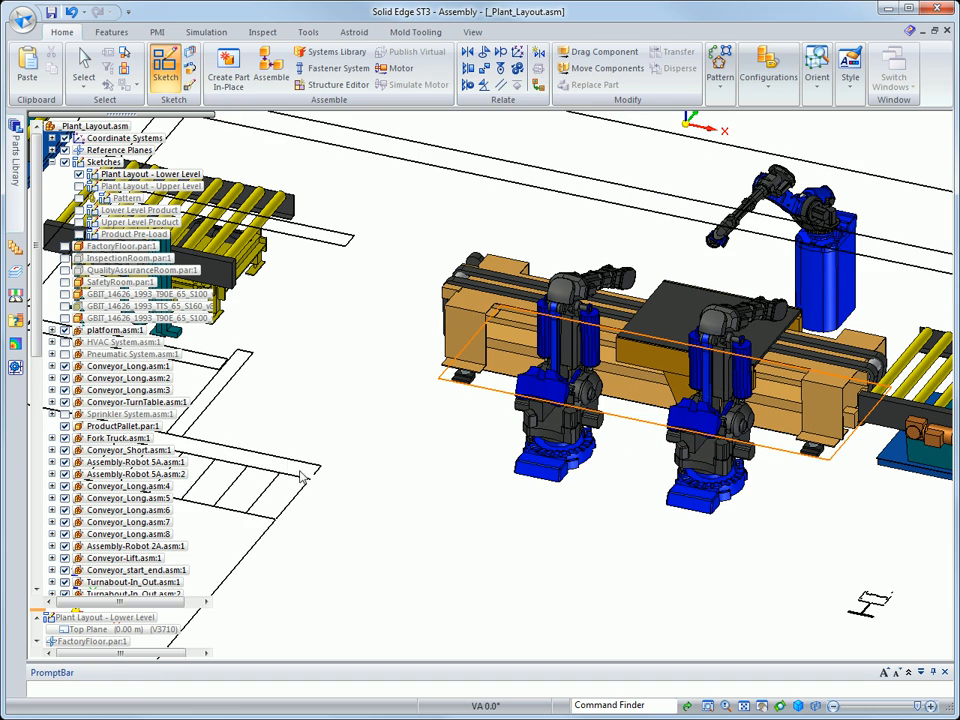
pyautogui.click(934, 178)
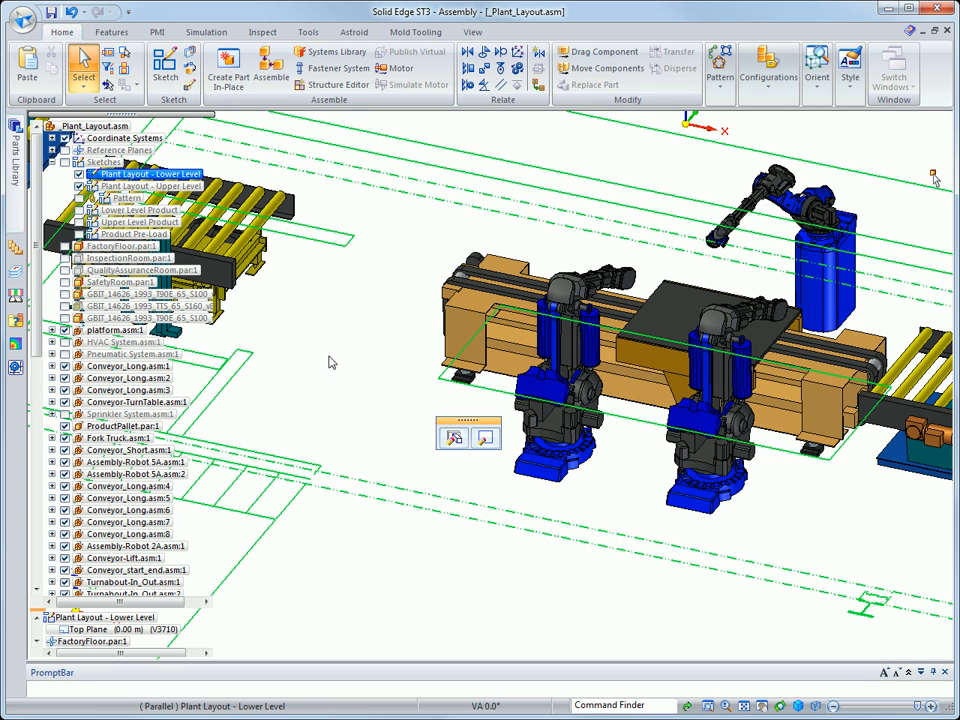
pyautogui.press('Escape')
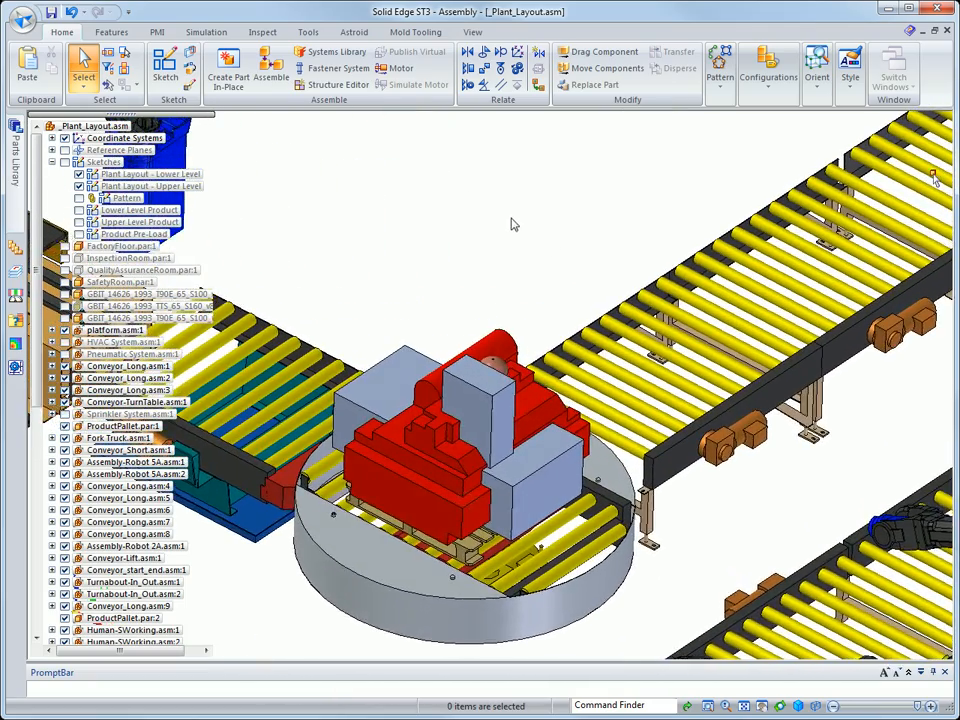
# Step: Copy Conveyor_Short.asm:3 with internal relationships maintained, from its corner near the turntable to the end corner of the conveyor before the precision table
pyautogui.click(588, 69)
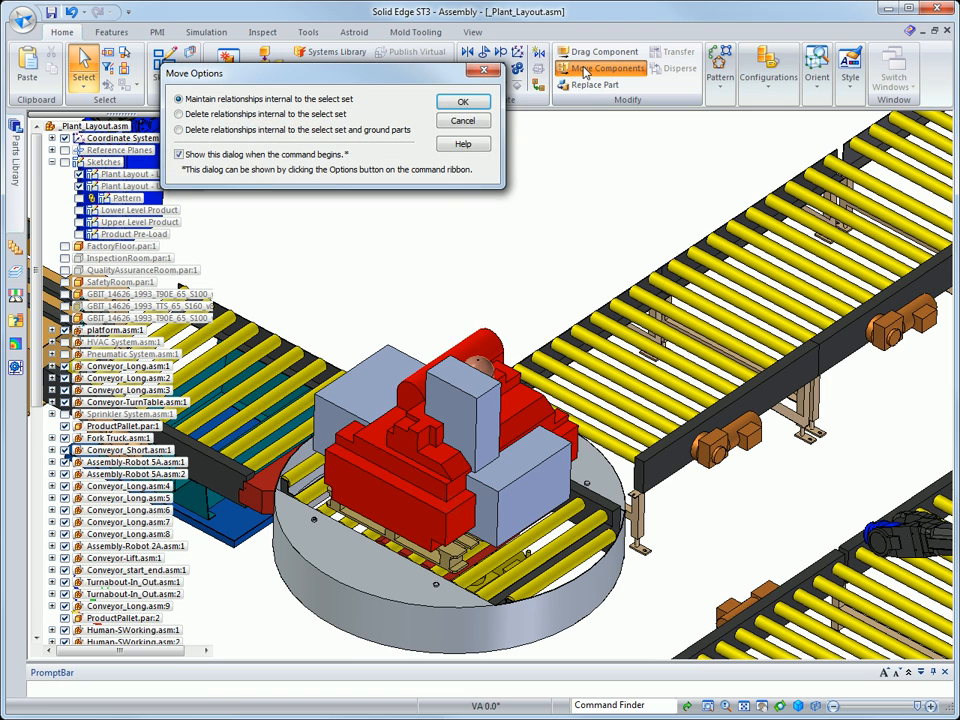
pyautogui.click(463, 101)
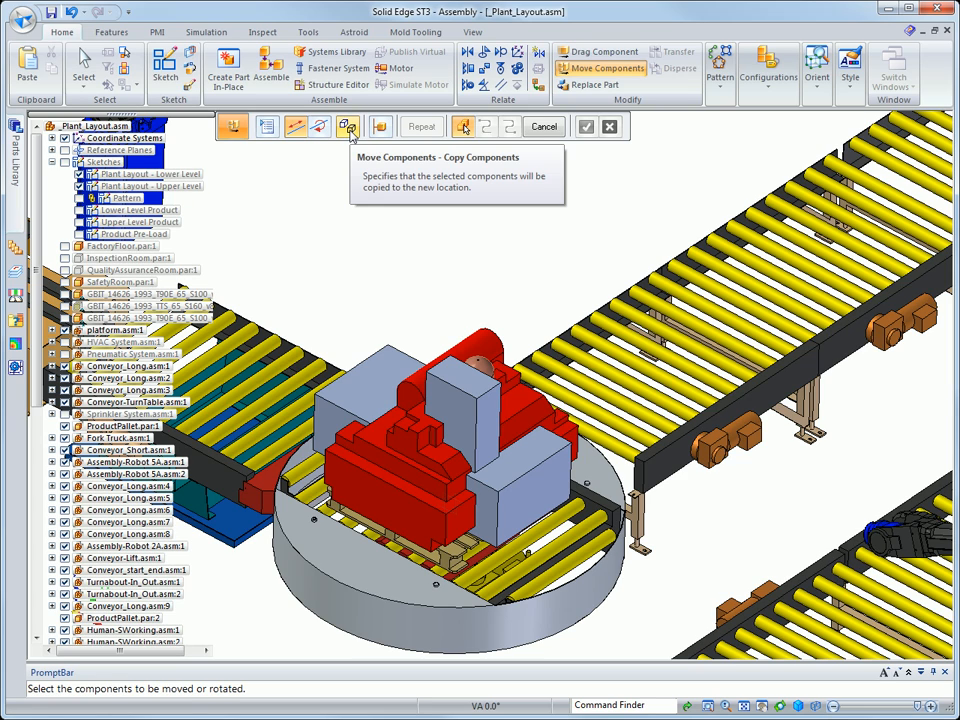
pyautogui.click(348, 128)
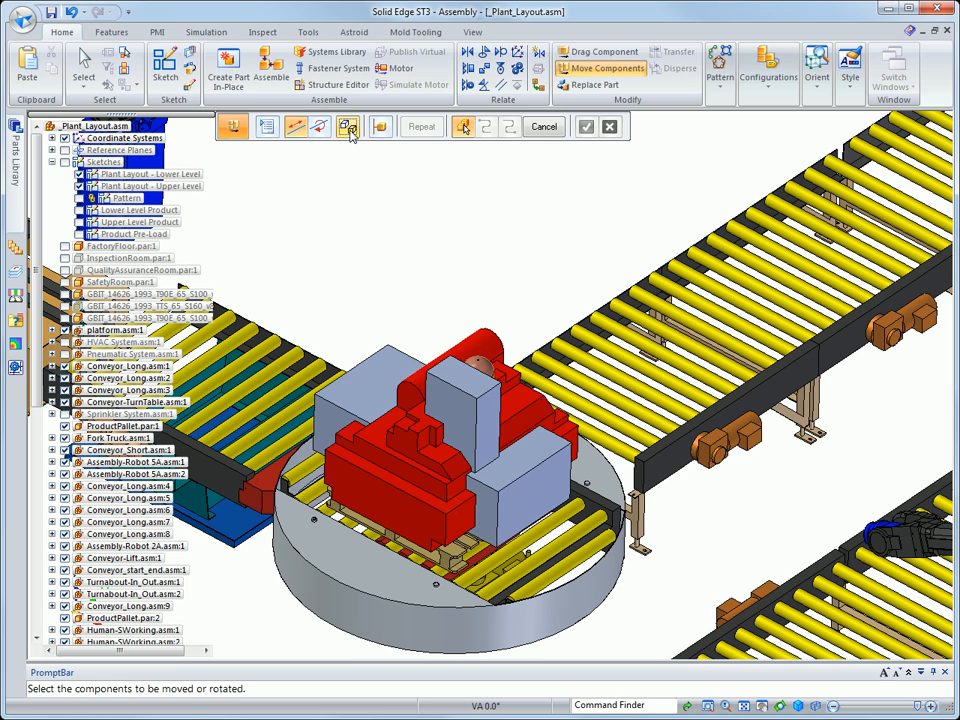
pyautogui.click(578, 347)
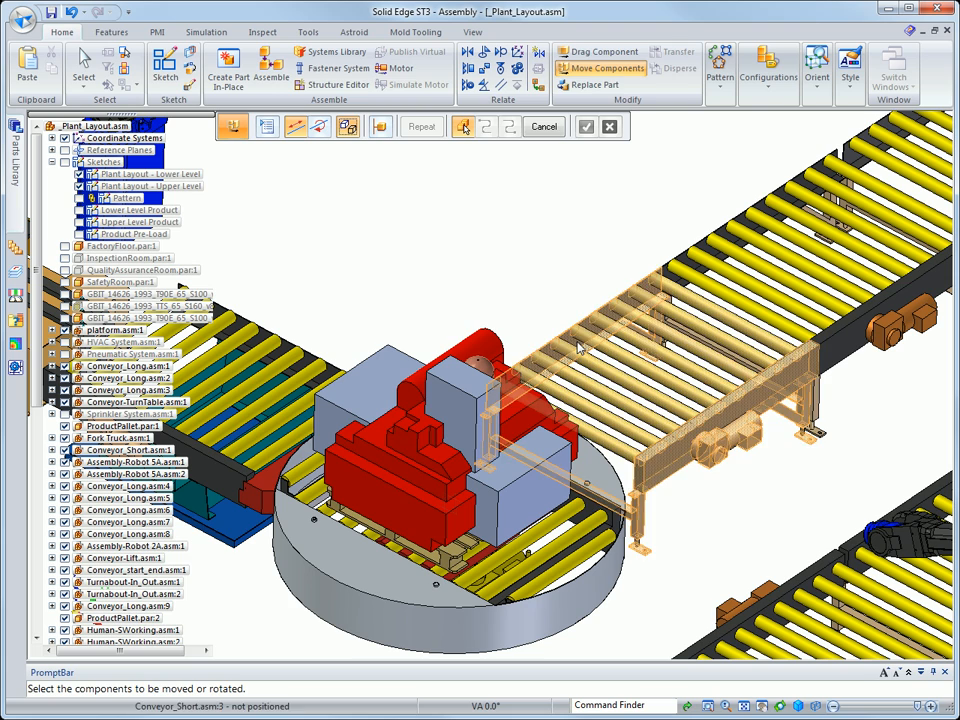
pyautogui.rightClick(477, 264)
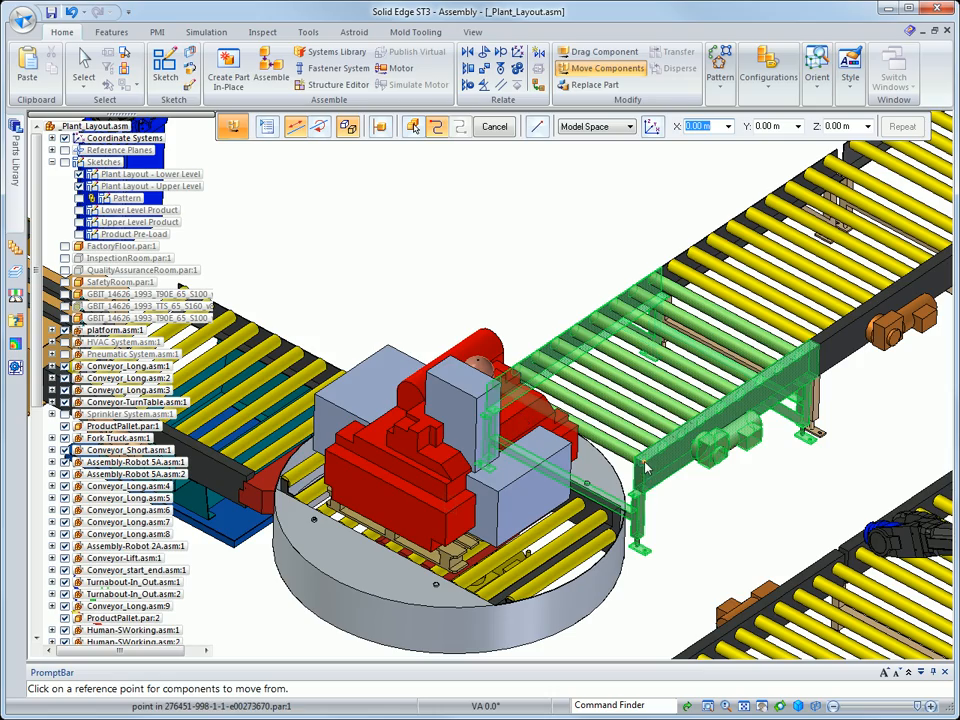
pyautogui.click(482, 352)
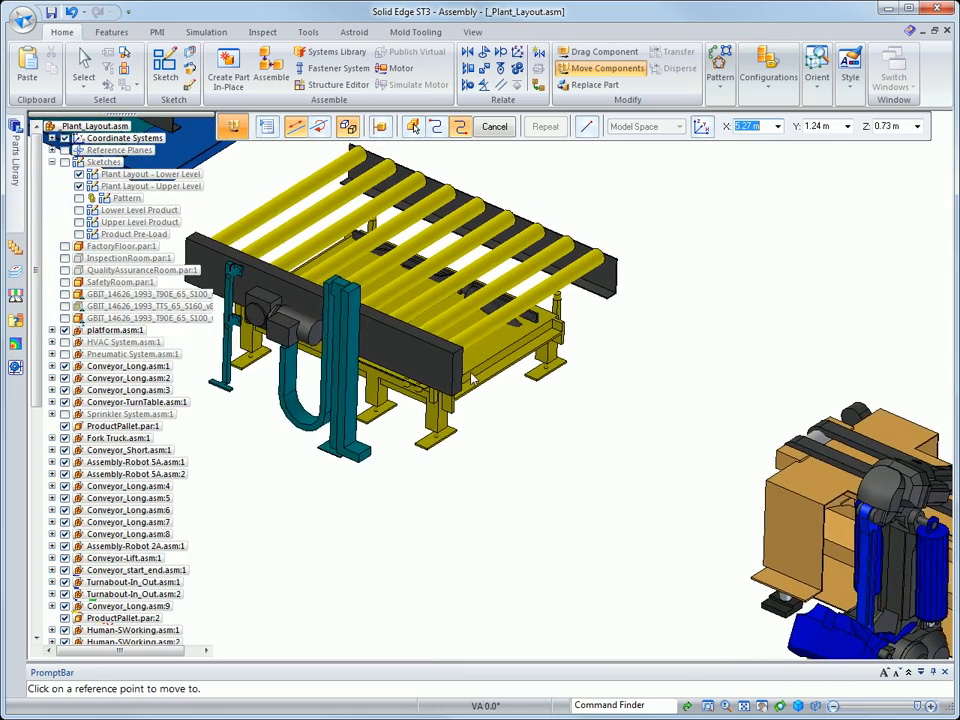
pyautogui.click(452, 364)
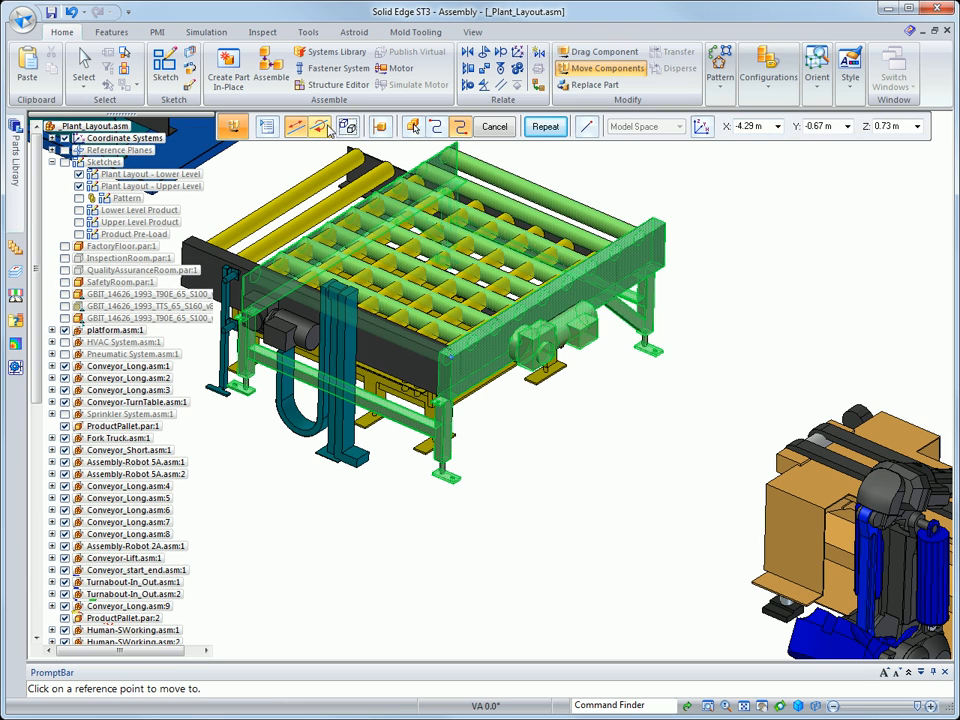
# Step: Rotate the copied short conveyor 90° about the vertical edge at its placement corner, aligning it toward the precision table
pyautogui.click(437, 126)
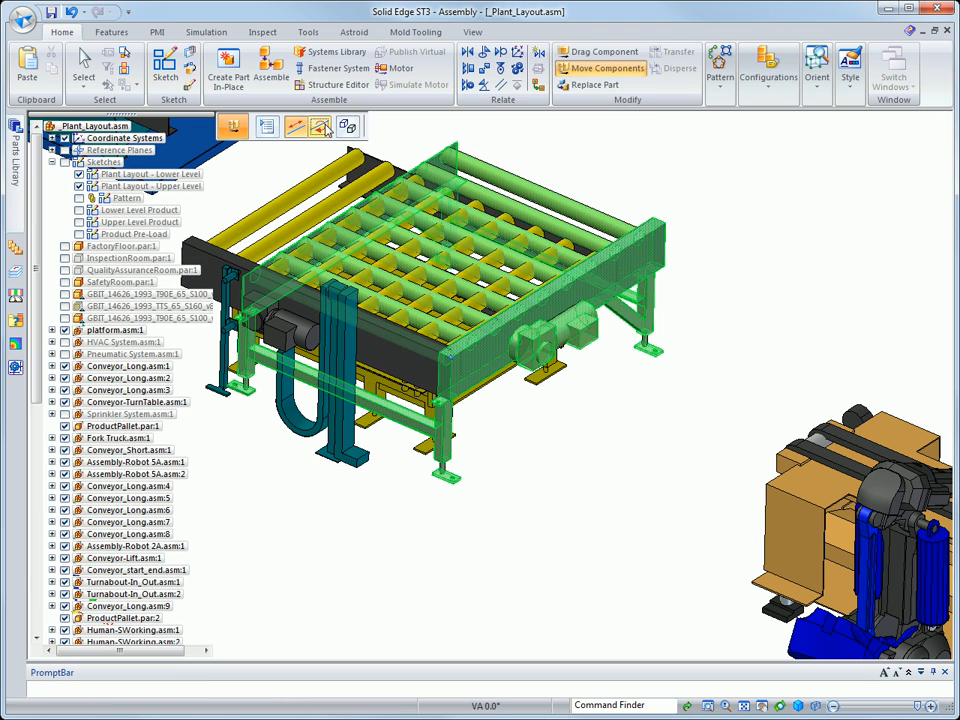
pyautogui.click(451, 385)
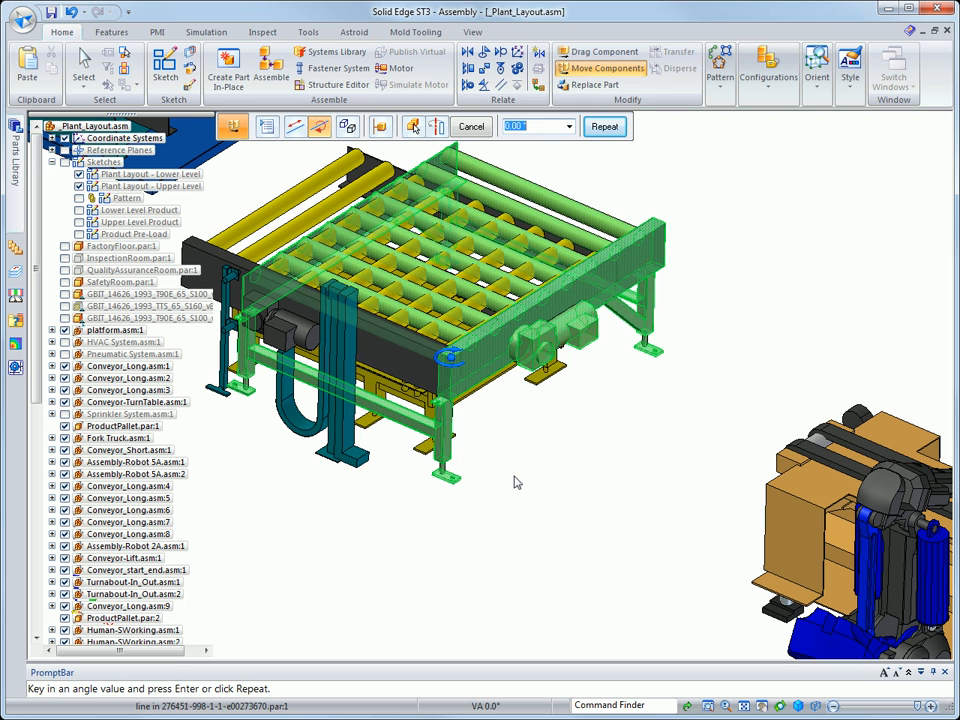
pyautogui.write('30')
pyautogui.press('Return')
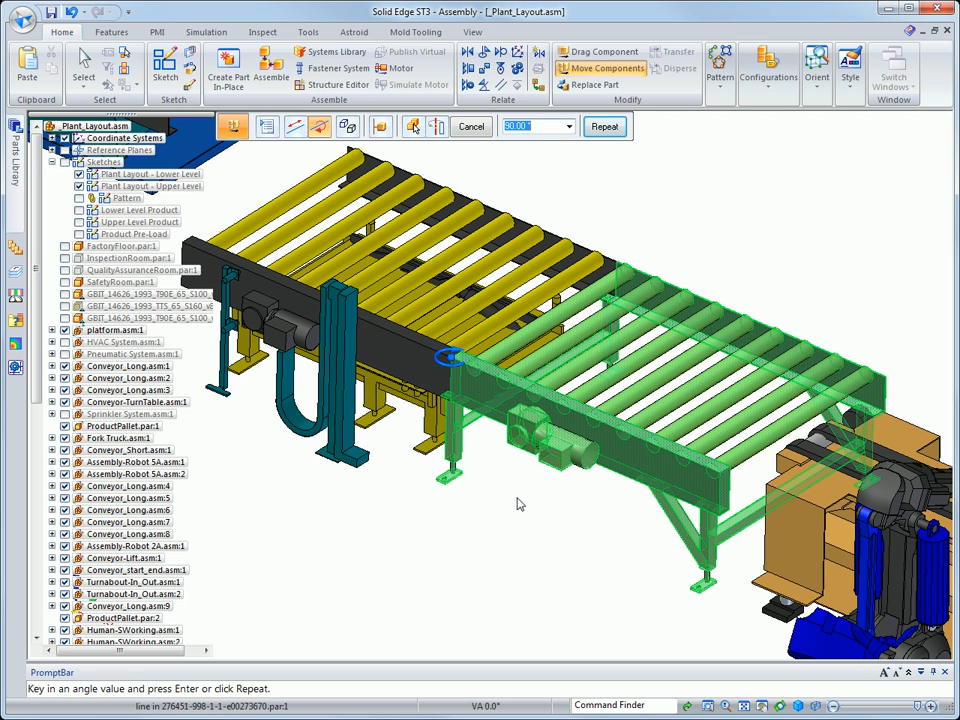
pyautogui.press('Escape')
pyautogui.scroll(-5, 511, 579)
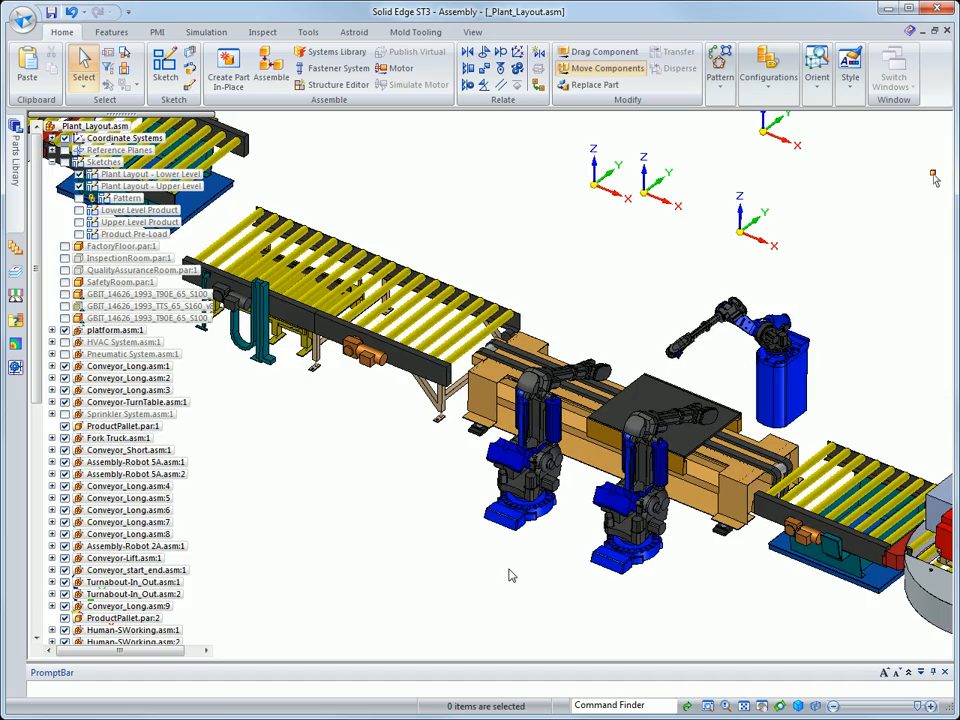
pyautogui.scroll(4, 655, 628)
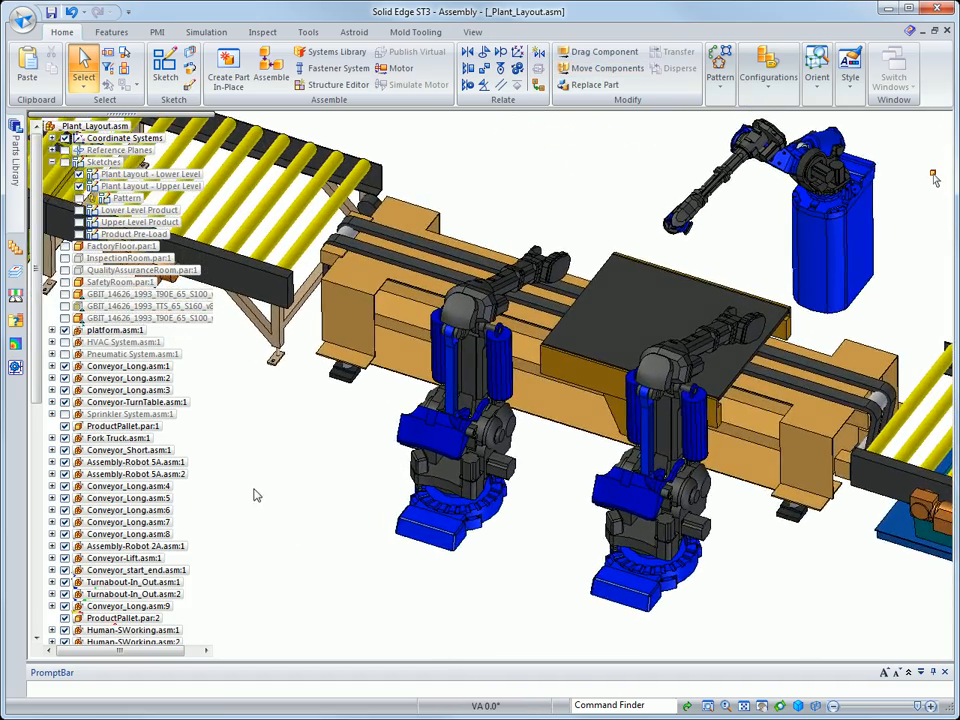
# Step: Switch PrecisionTable.asm:1 from its simplified representation to designed parts and the designed assembly
pyautogui.moveTo(34, 240); pyautogui.dragTo(32, 516)
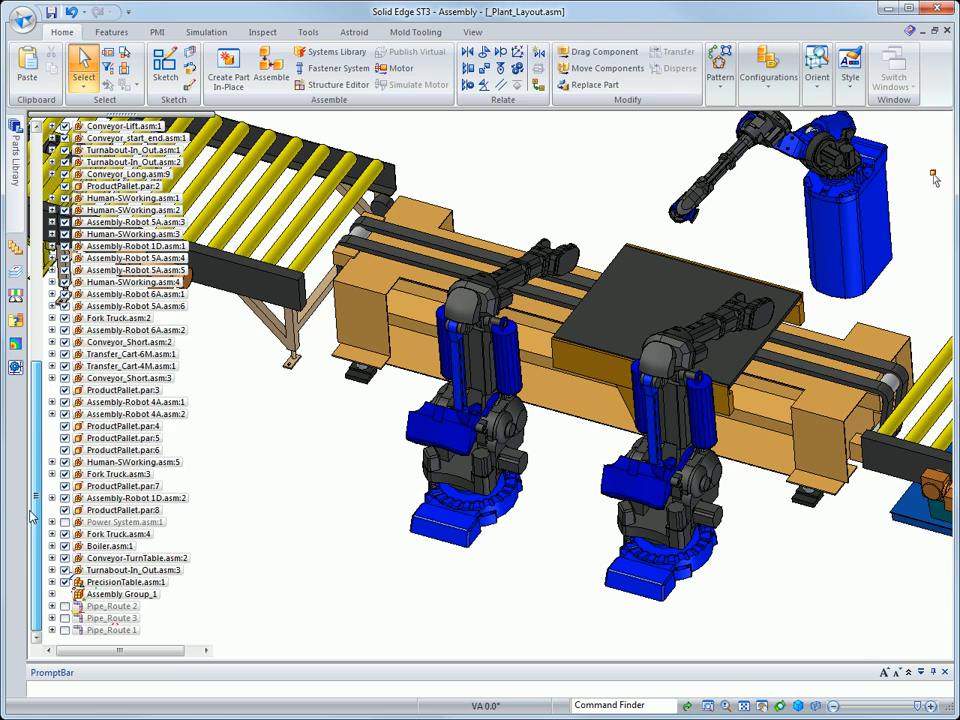
pyautogui.click(110, 582)
pyautogui.rightClick(108, 587)
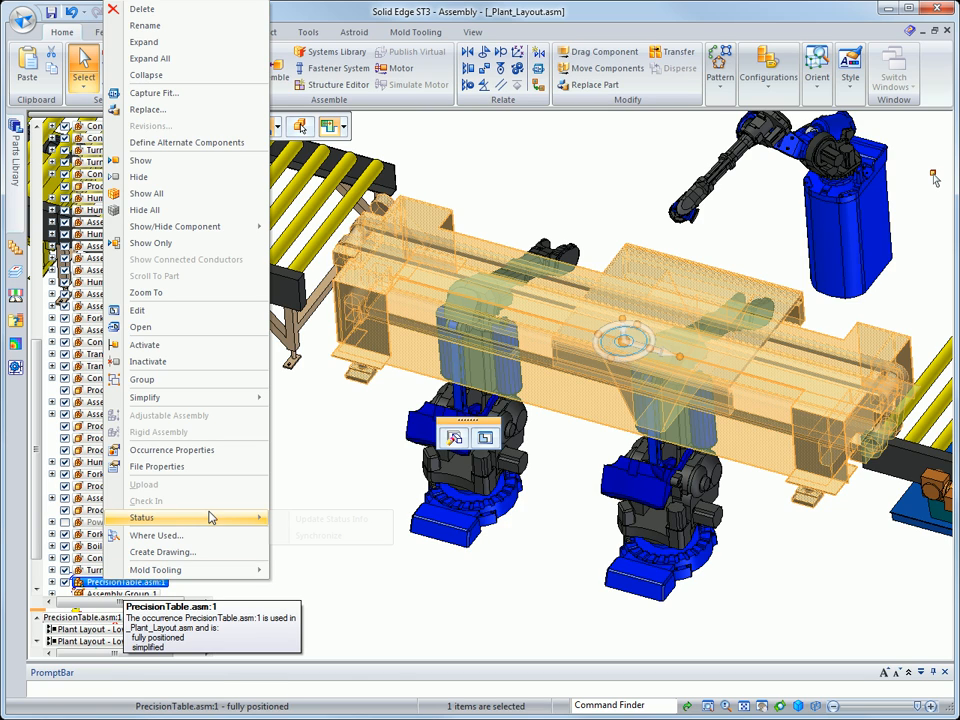
pyautogui.moveTo(190, 399)
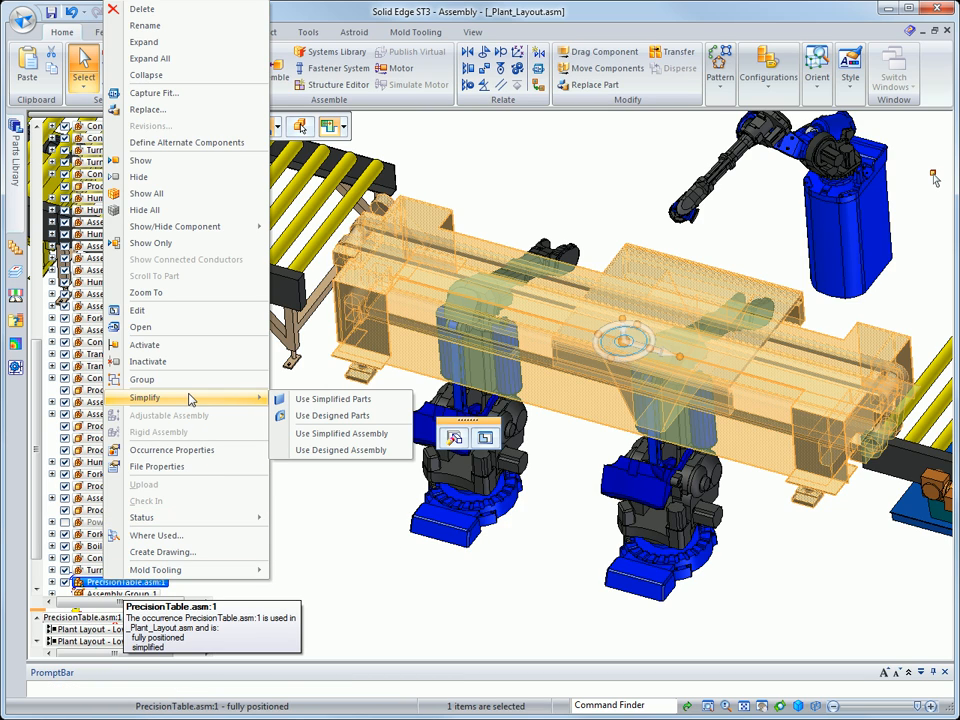
pyautogui.click(328, 415)
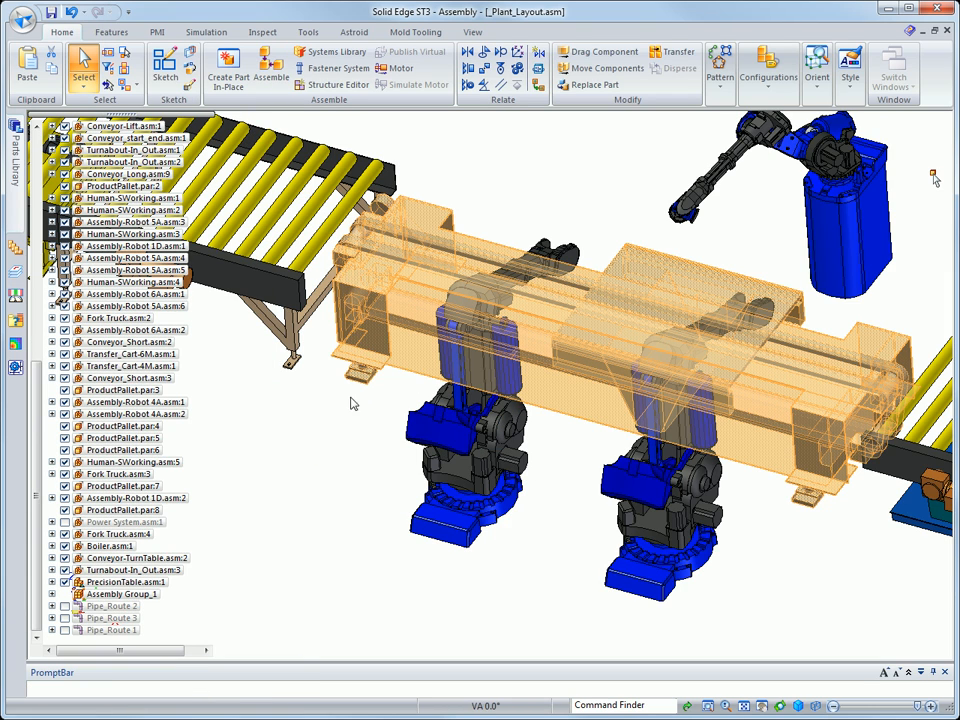
pyautogui.rightClick(381, 357)
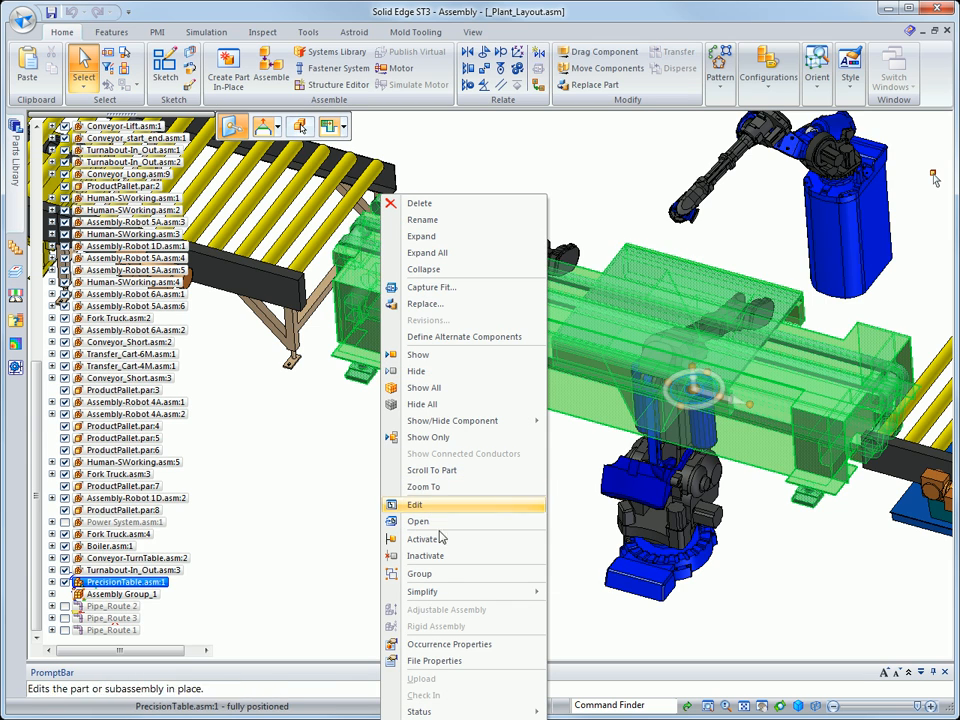
pyautogui.moveTo(444, 593)
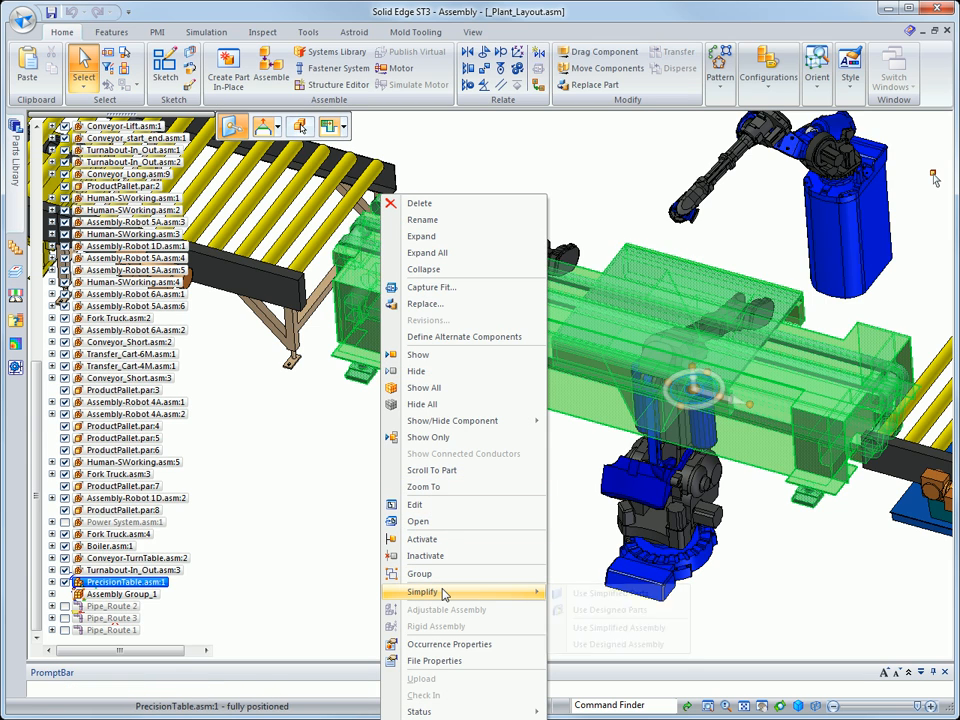
pyautogui.click(609, 643)
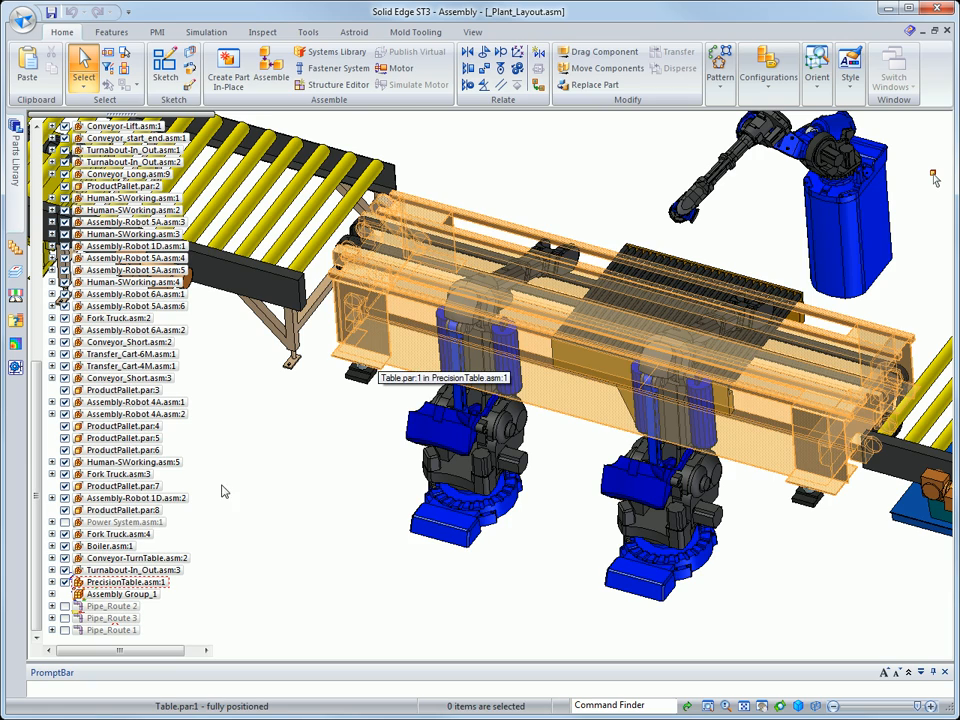
# Step: Switch PrecisionTable.asm:1 to its simplified assembly representation
pyautogui.click(112, 582)
pyautogui.rightClick(112, 582)
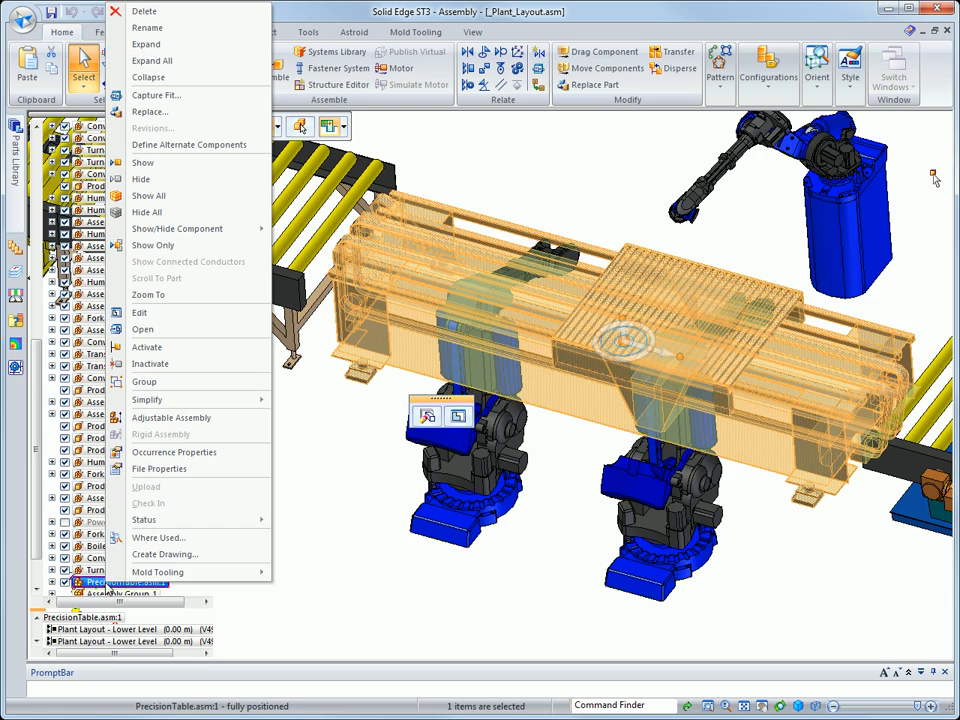
pyautogui.moveTo(188, 398)
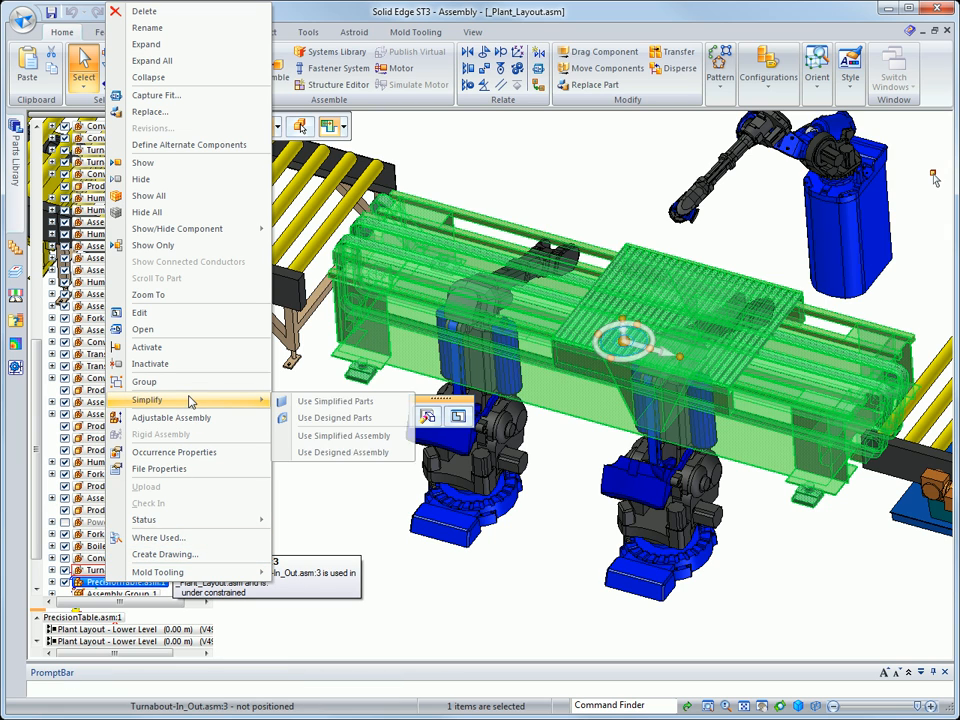
pyautogui.click(313, 437)
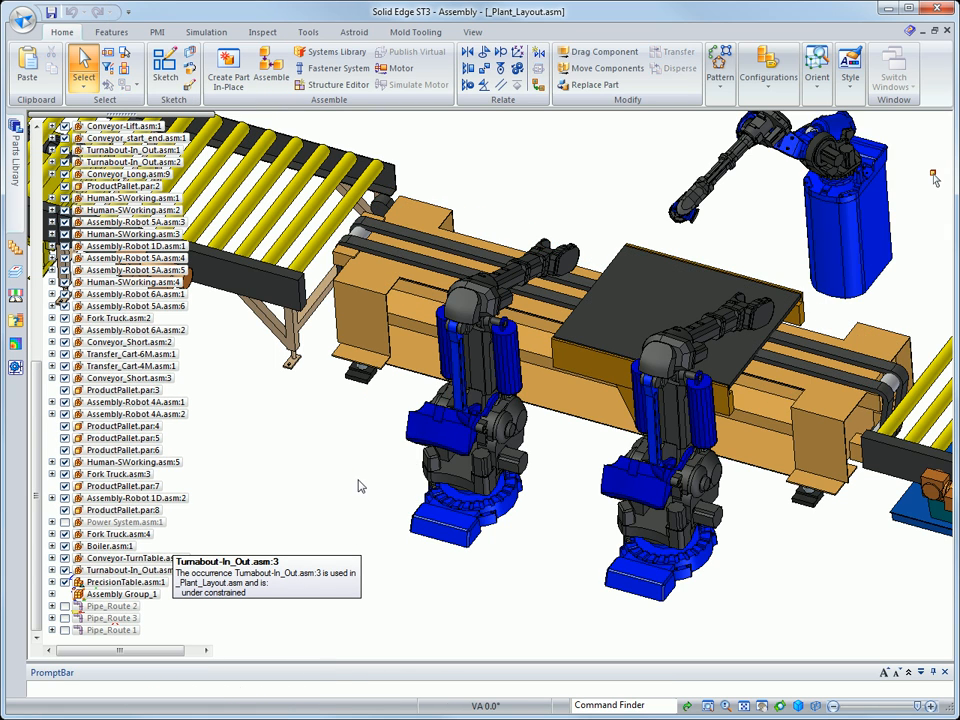
# Step: Replace Boiler.asm:1 with Boiler Unit.asm from the Boiler folder and clear the selection
pyautogui.moveTo(351, 489); pyautogui.dragTo(328, 436, button='middle')
pyautogui.scroll(-6, 351, 493)
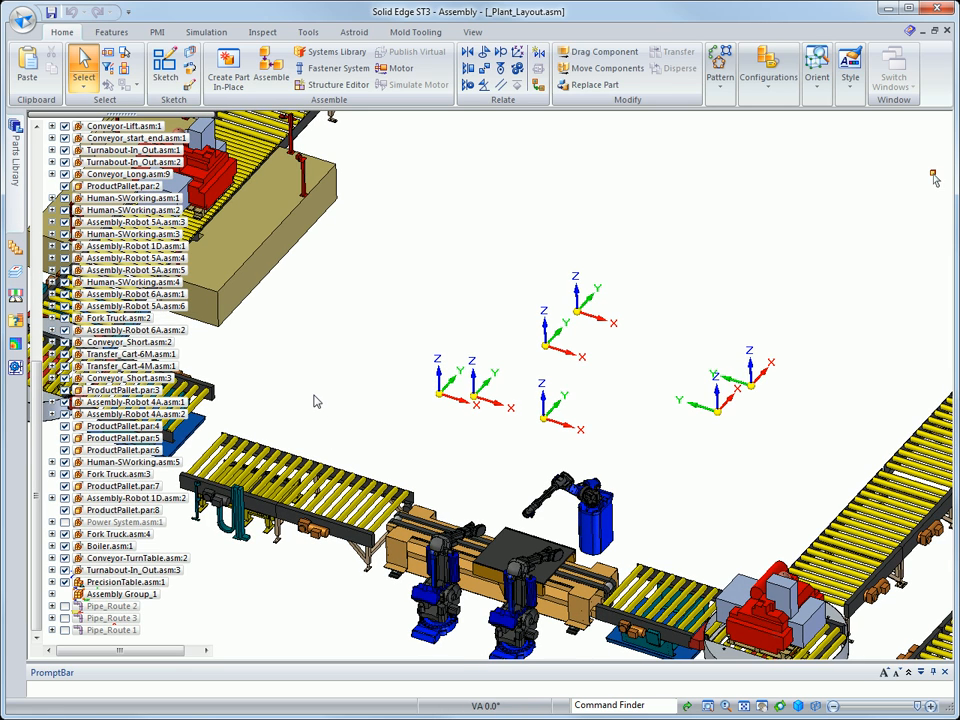
pyautogui.click(112, 549)
pyautogui.rightClick(113, 550)
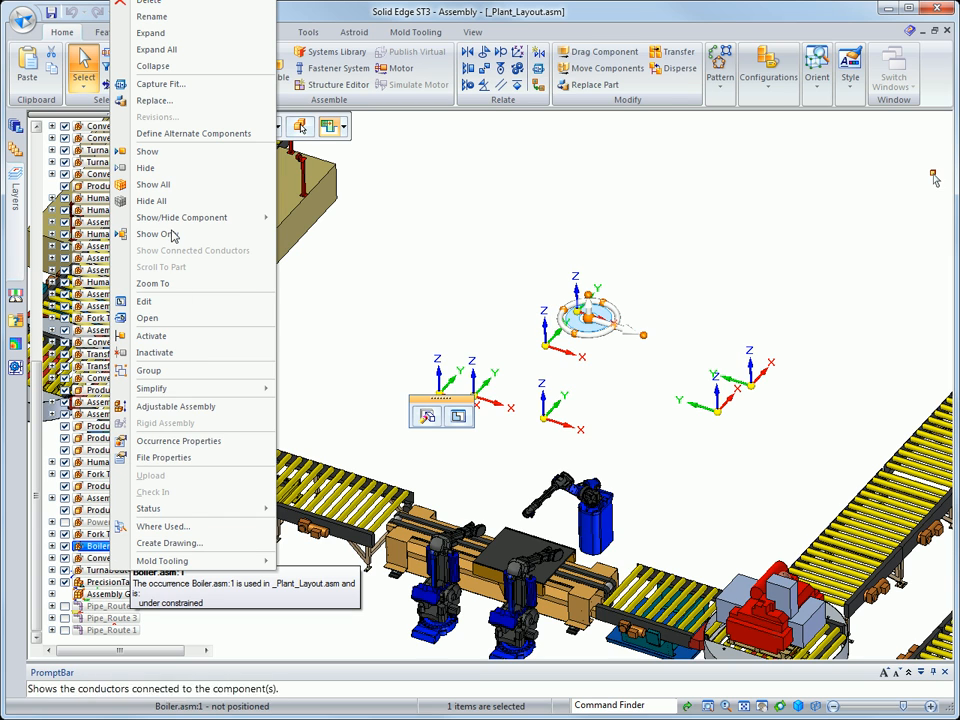
pyautogui.click(140, 100)
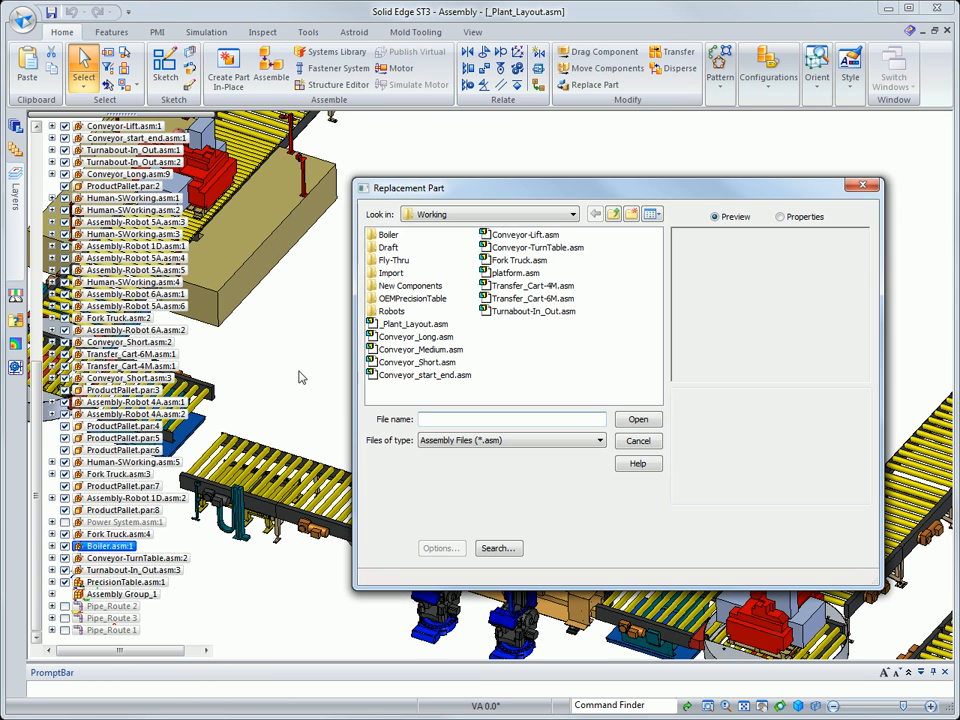
pyautogui.doubleClick(386, 235)
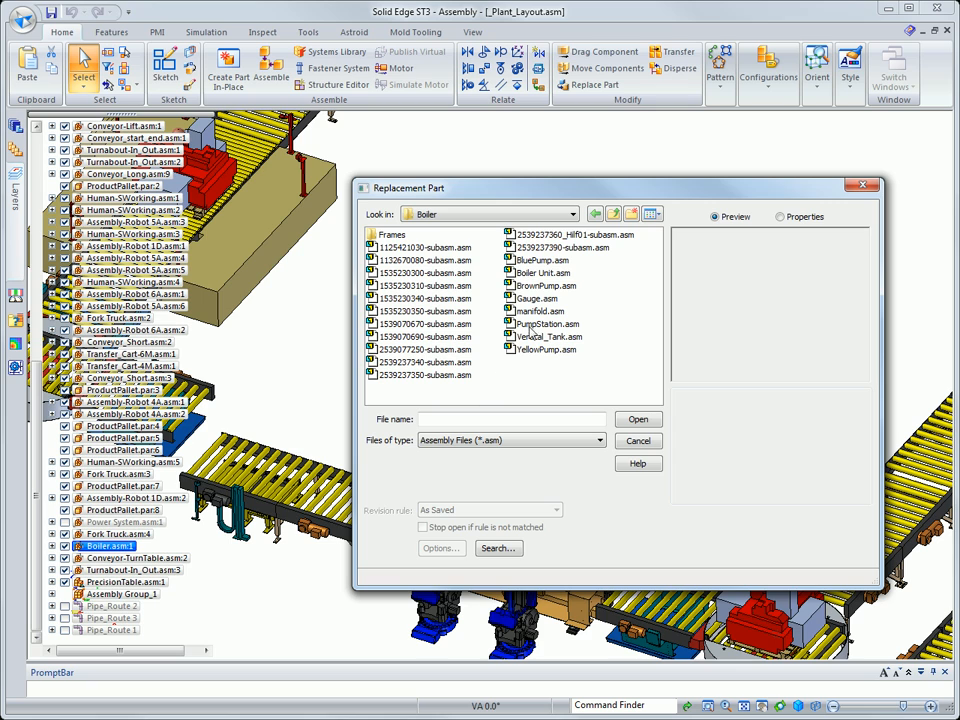
pyautogui.click(546, 273)
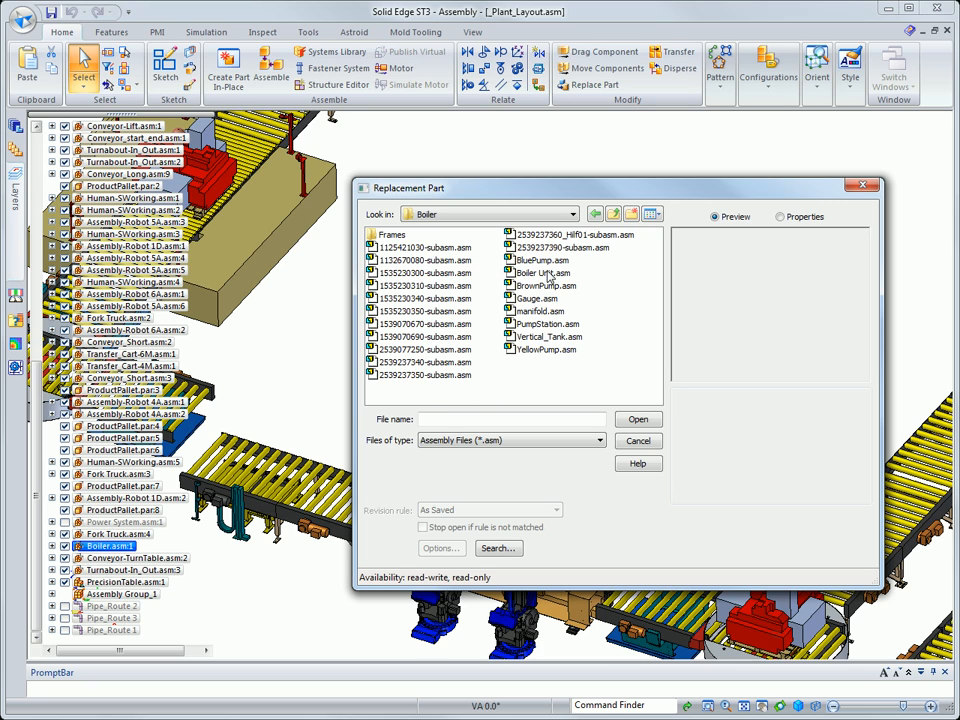
pyautogui.click(630, 420)
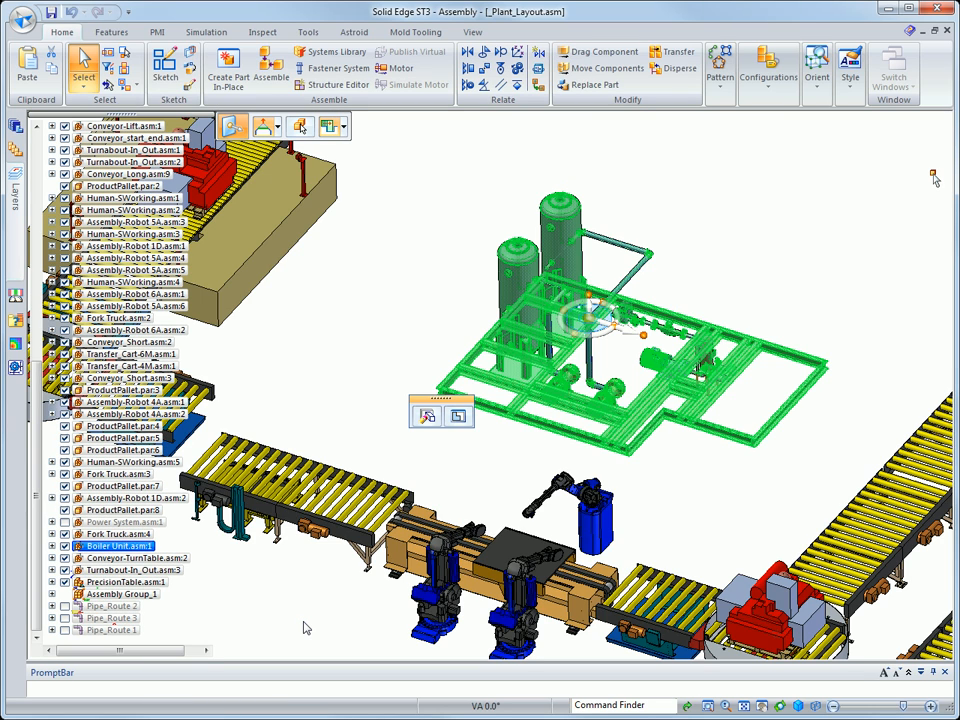
pyautogui.press('Escape')
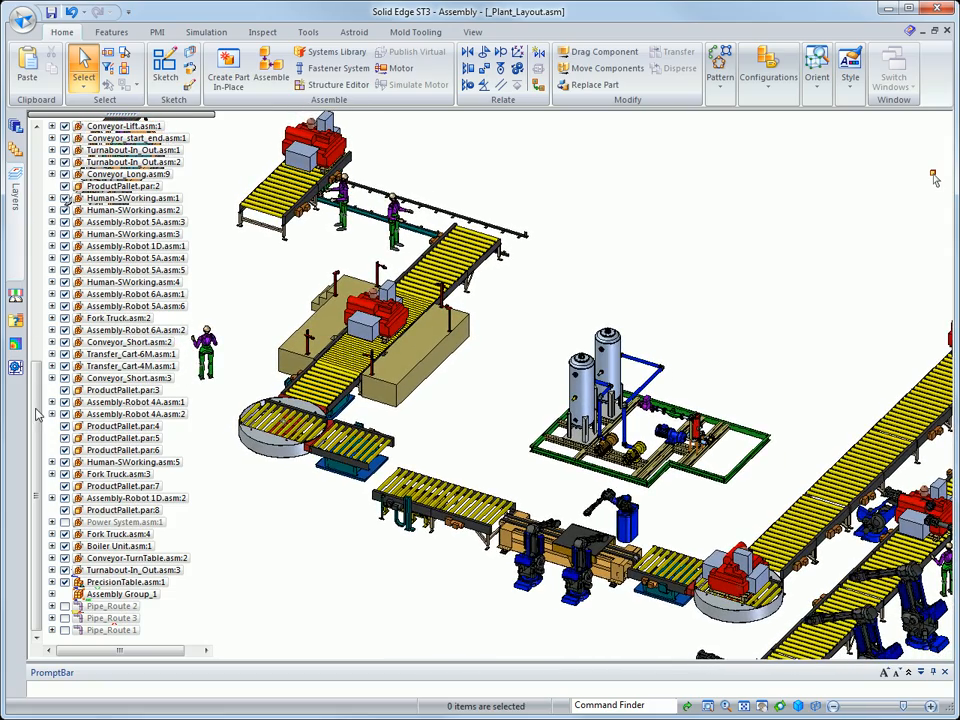
# Step: Show all components of the top-level _Plant_Layout.asm assembly, including the factory floor, rooms and piping systems
pyautogui.moveTo(36, 406); pyautogui.dragTo(47, 138)
pyautogui.click(78, 126)
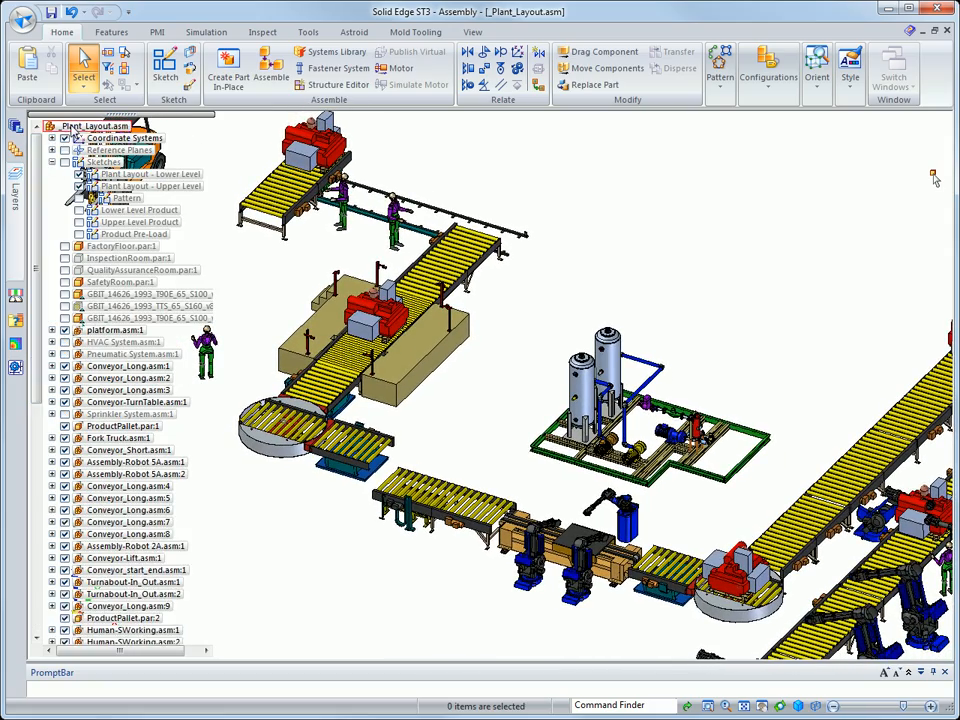
pyautogui.rightClick(74, 127)
pyautogui.click(112, 288)
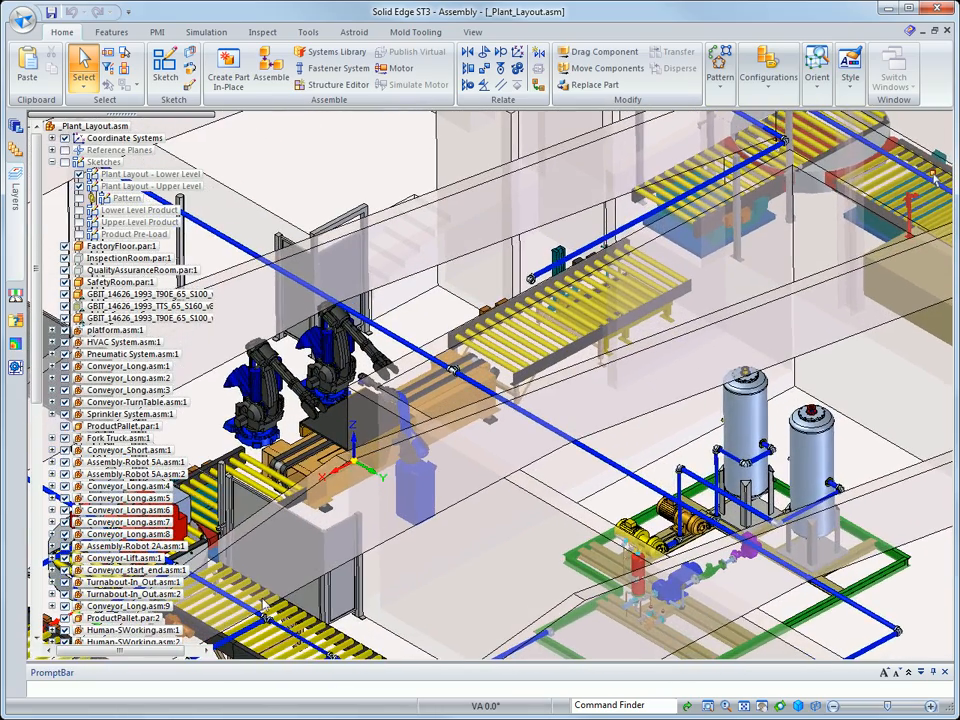
# Step: Display only the components in the Bolier Room zone and hide FactoryFloor.par:1
pyautogui.click(15, 320)
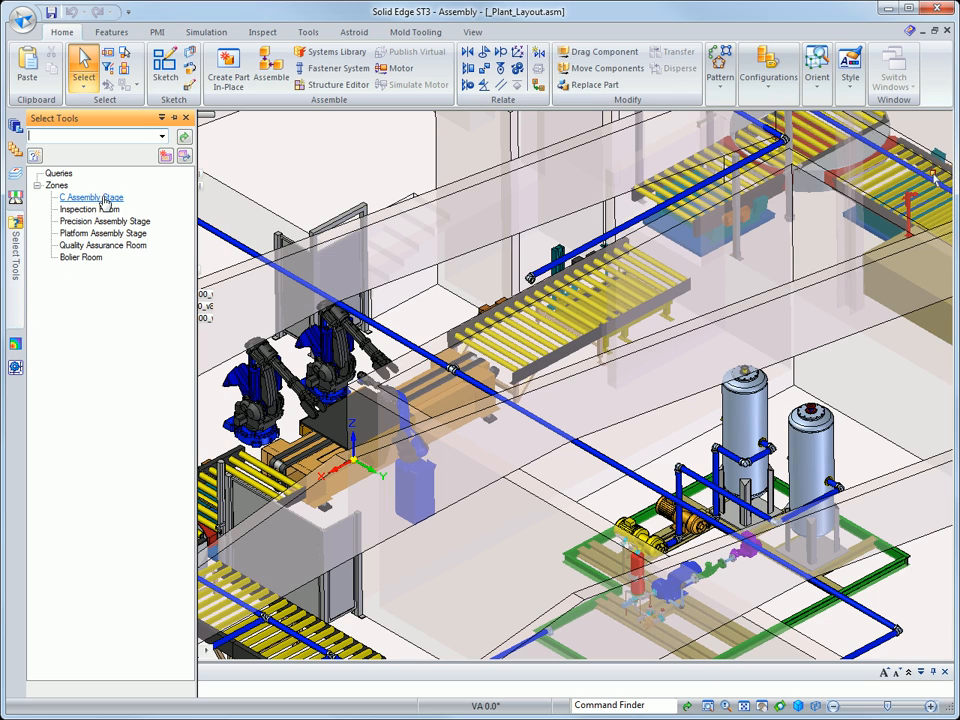
pyautogui.click(80, 258)
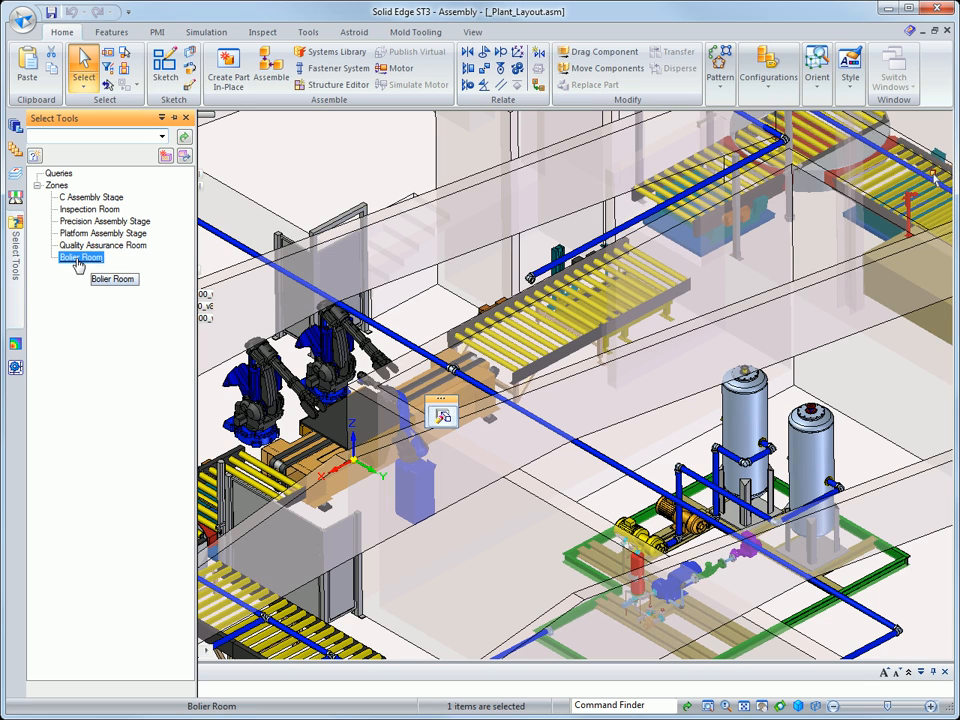
pyautogui.doubleClick(77, 258)
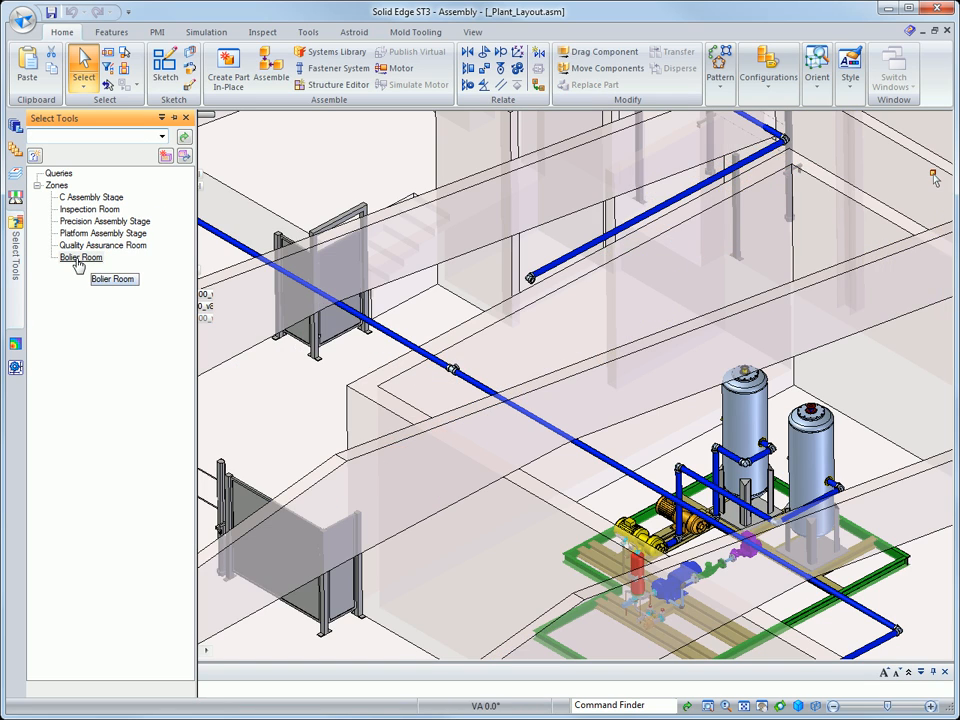
pyautogui.click(15, 150)
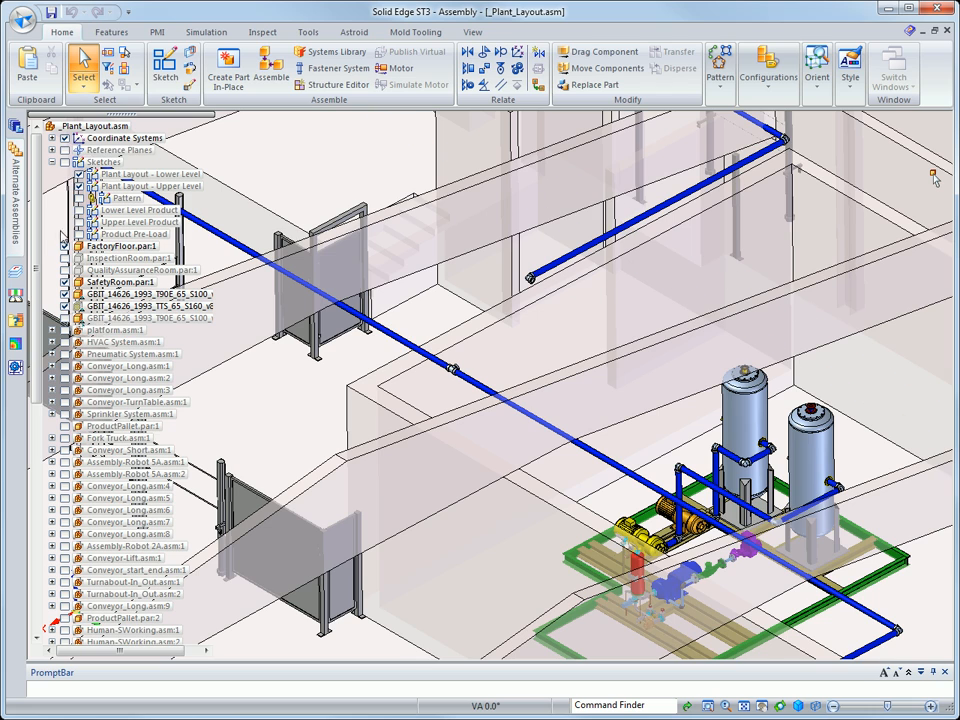
pyautogui.click(65, 246)
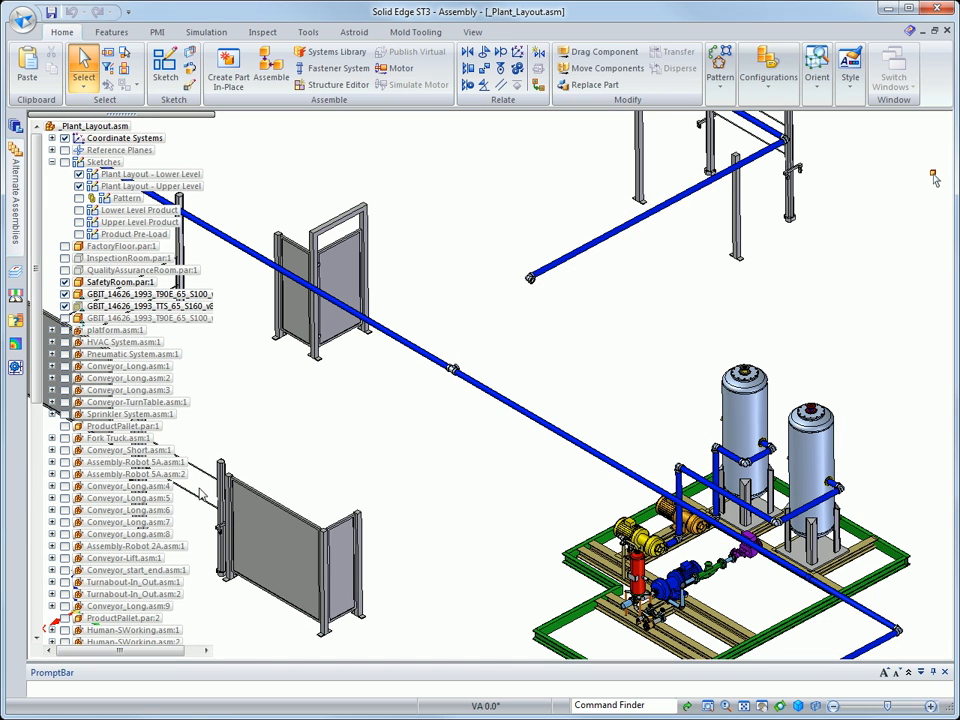